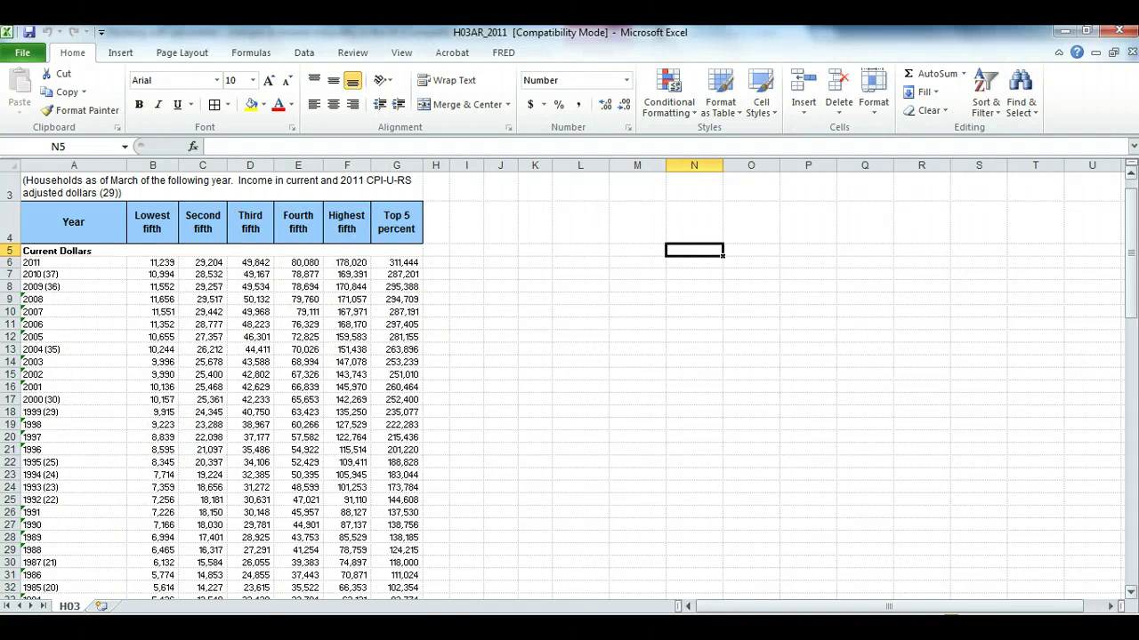
# - Examine the household income table, comparing the layout of its Current Dollars and 2011 Dollars sections
pyautogui.click(84, 250)
pyautogui.click(89, 263)
pyautogui.click(152, 287)
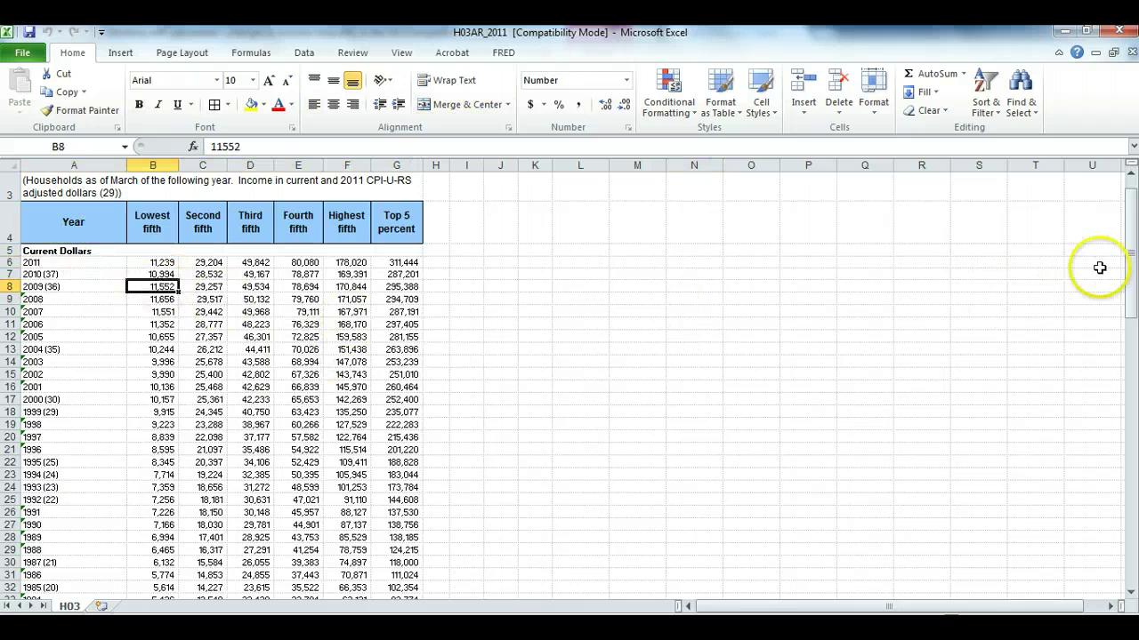
pyautogui.moveTo(1129, 281)
pyautogui.mouseDown()
pyautogui.moveTo(1131, 462)
pyautogui.moveTo(1131, 285)
pyautogui.mouseUp()
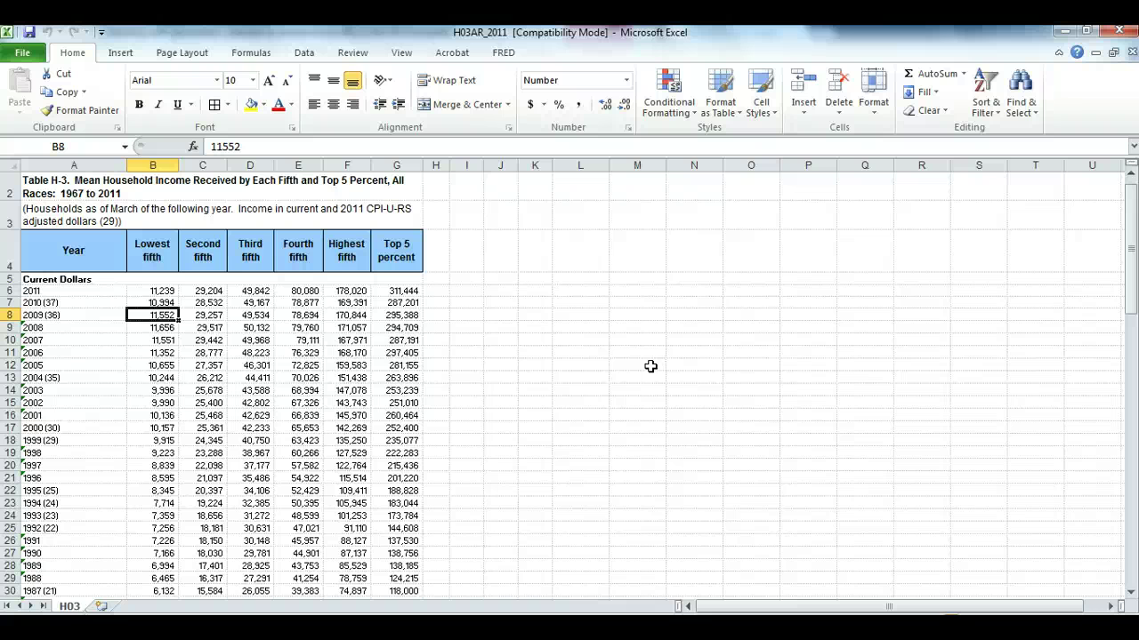
pyautogui.moveTo(1130, 312); pyautogui.dragTo(1131, 462)
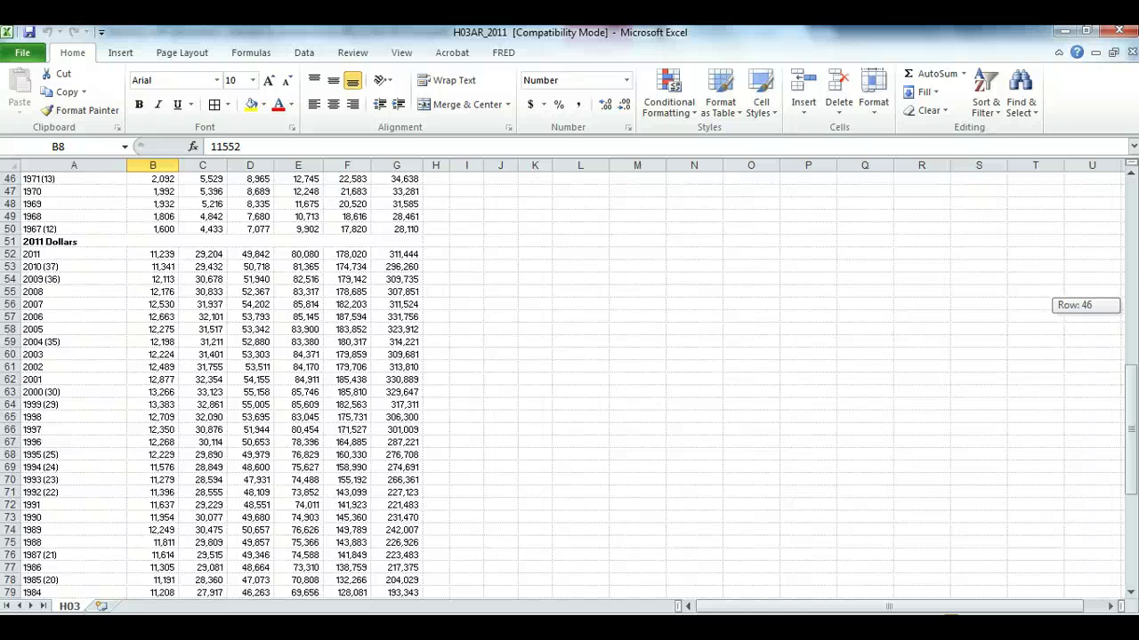
pyautogui.moveTo(1131, 462); pyautogui.dragTo(1132, 303)
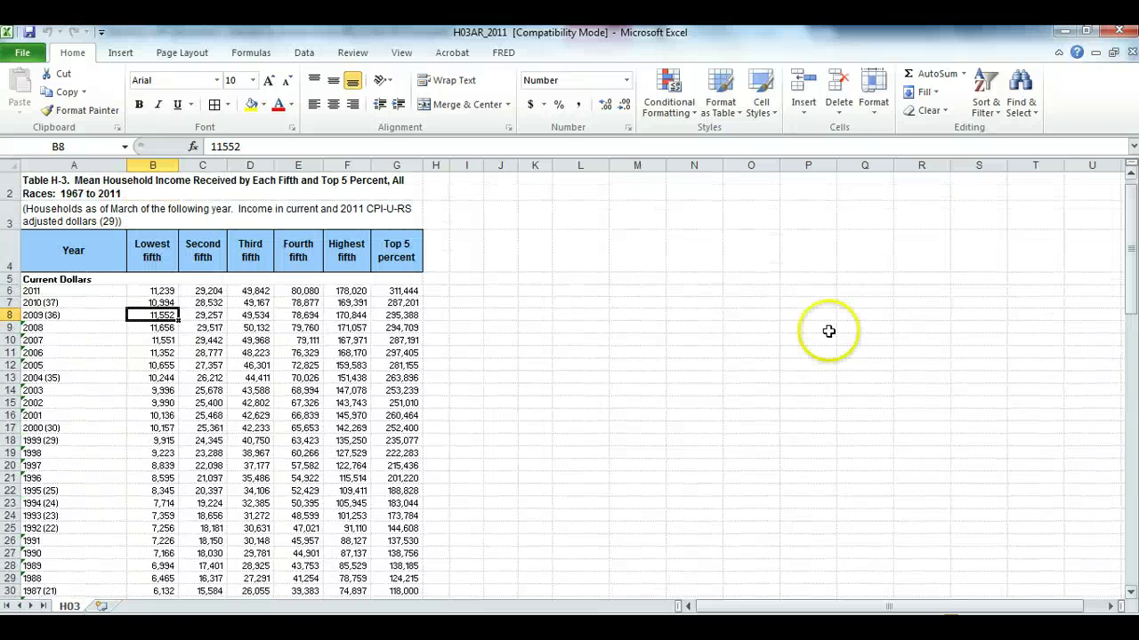
# - Compare the highest fifth's 2011 income in the Current Dollars section with that in the 2011 Dollars section
pyautogui.click(363, 291)
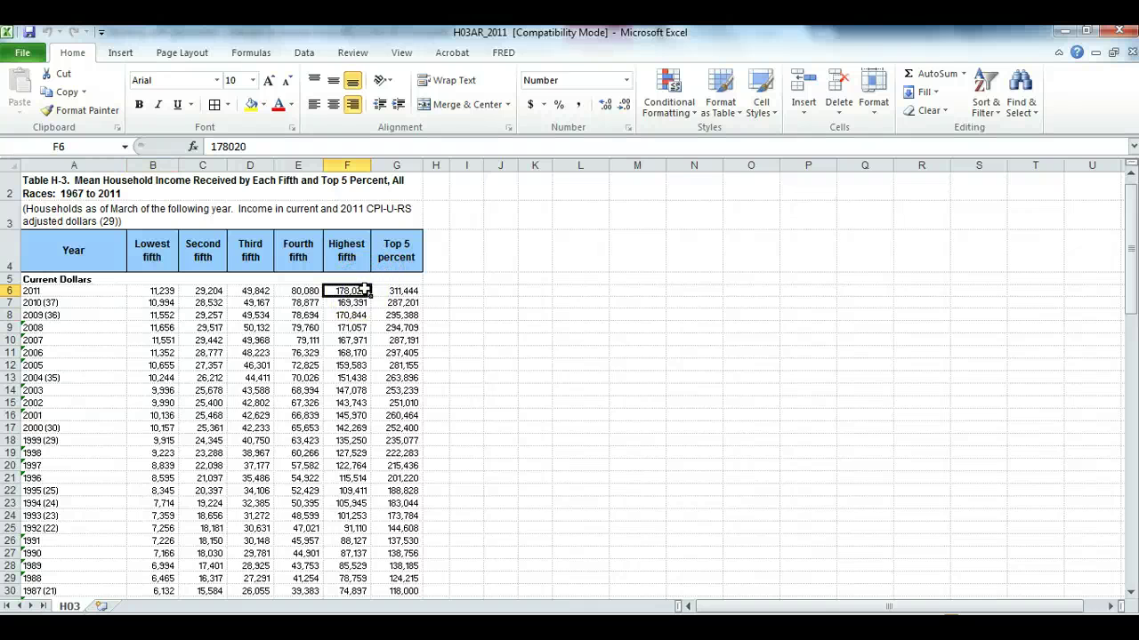
pyautogui.moveTo(1131, 230); pyautogui.dragTo(1131, 396)
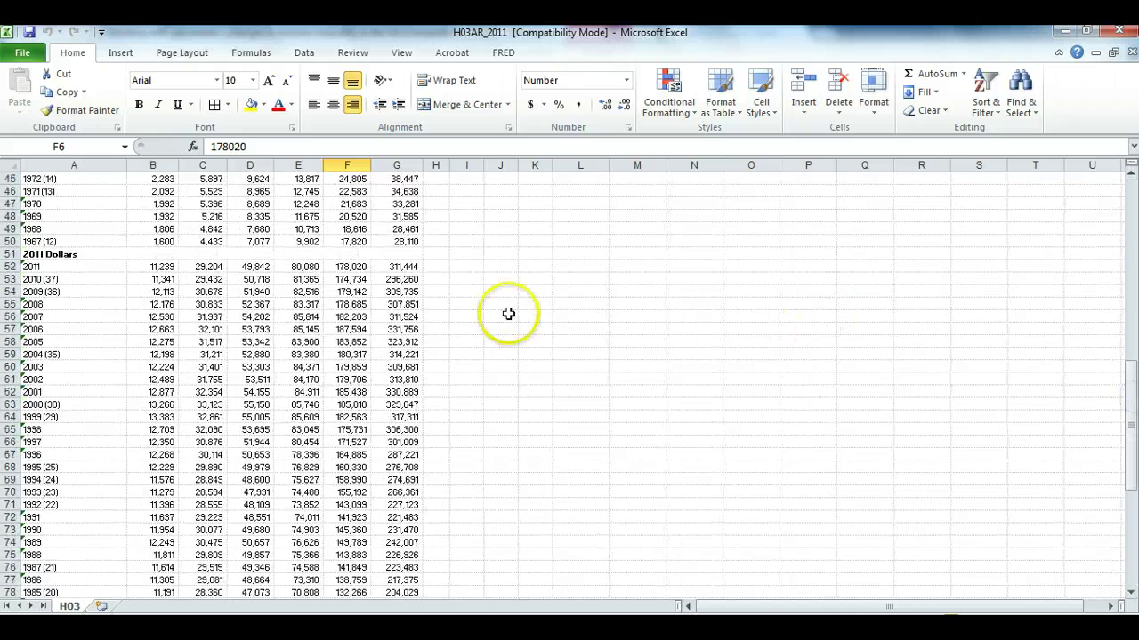
pyautogui.click(348, 267)
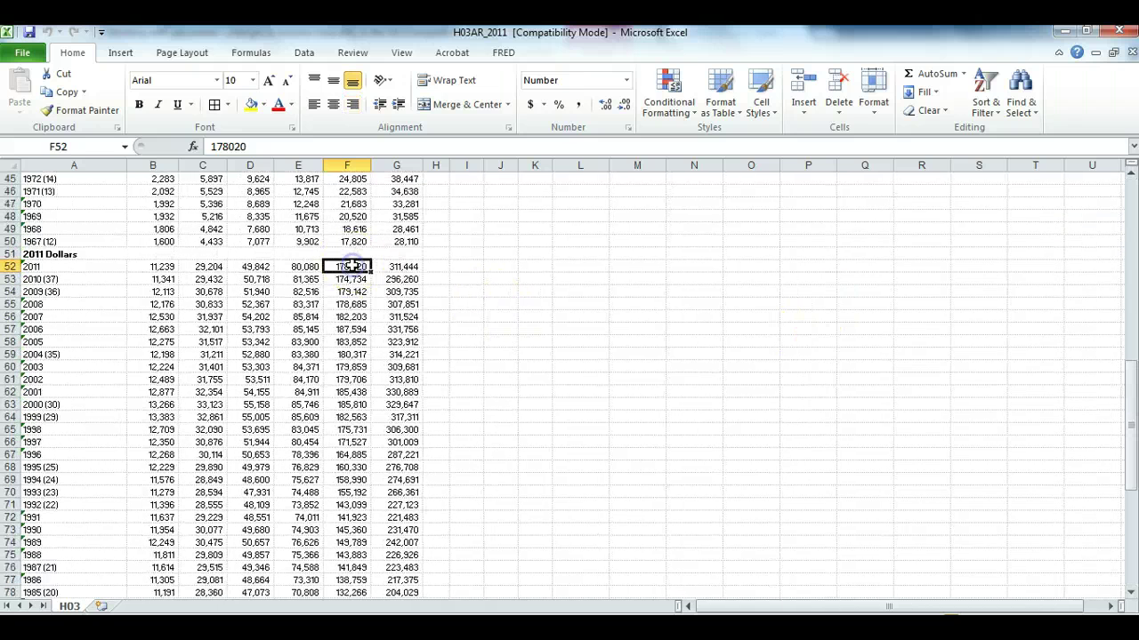
pyautogui.click(86, 266)
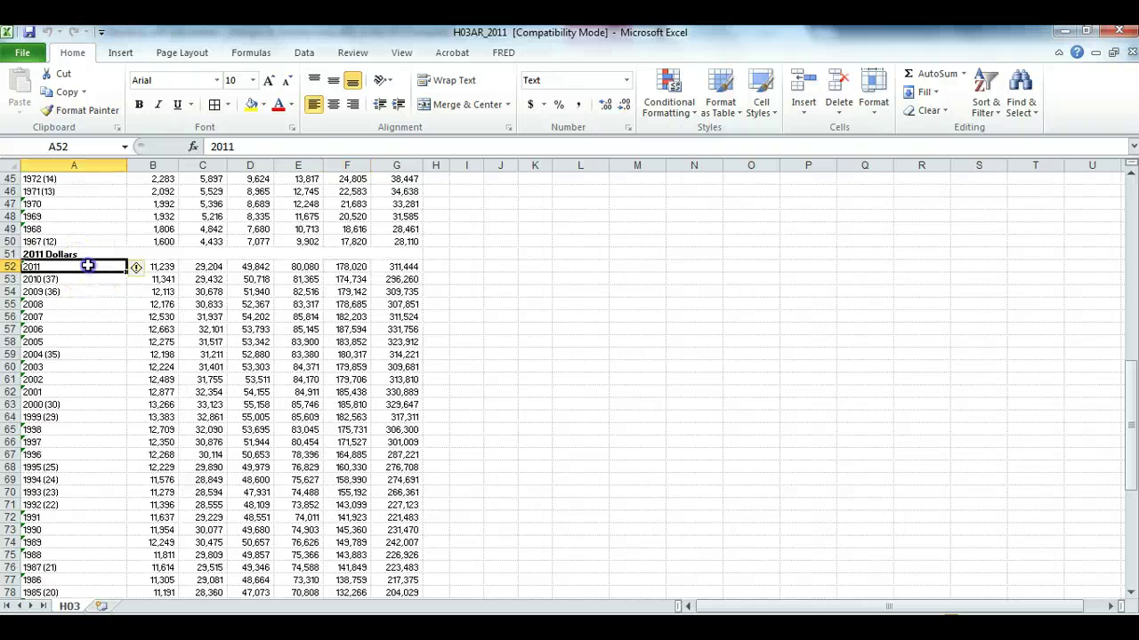
pyautogui.click(351, 266)
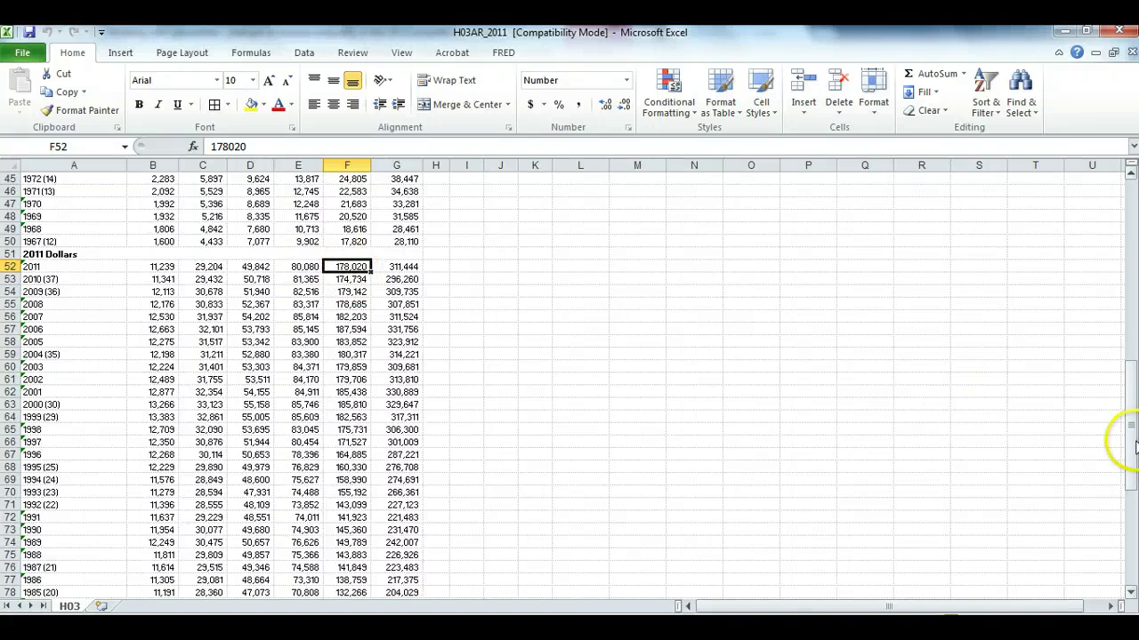
# - Compare the highest fifth's 1967 income in the Current Dollars section with that in the 2011 Dollars section
pyautogui.moveTo(1122, 434); pyautogui.dragTo(1122, 375)
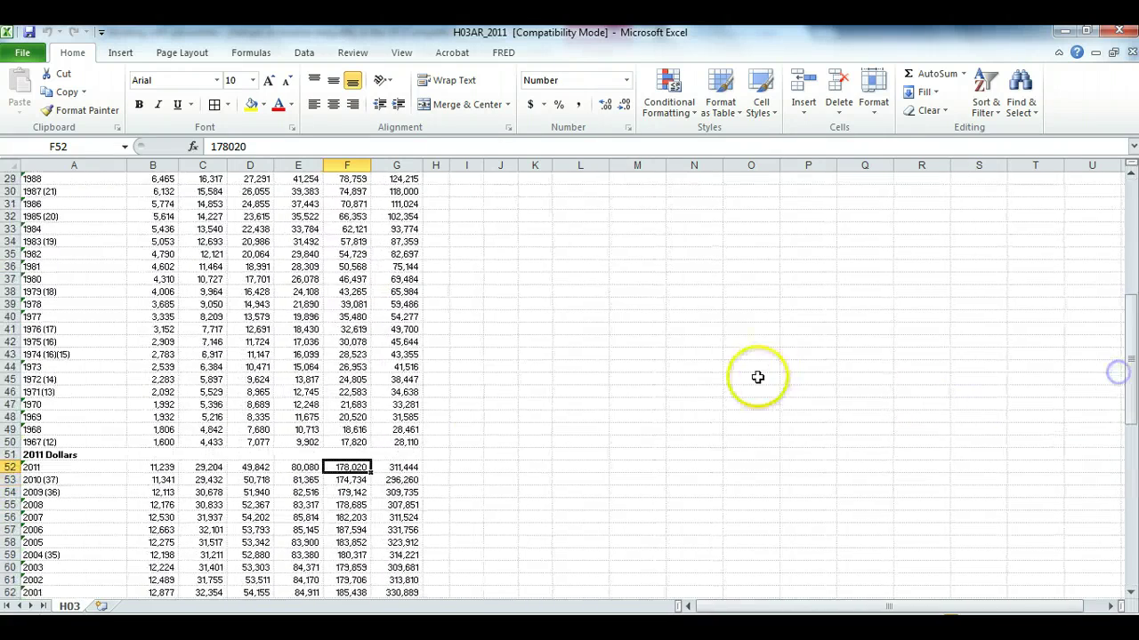
pyautogui.click(363, 444)
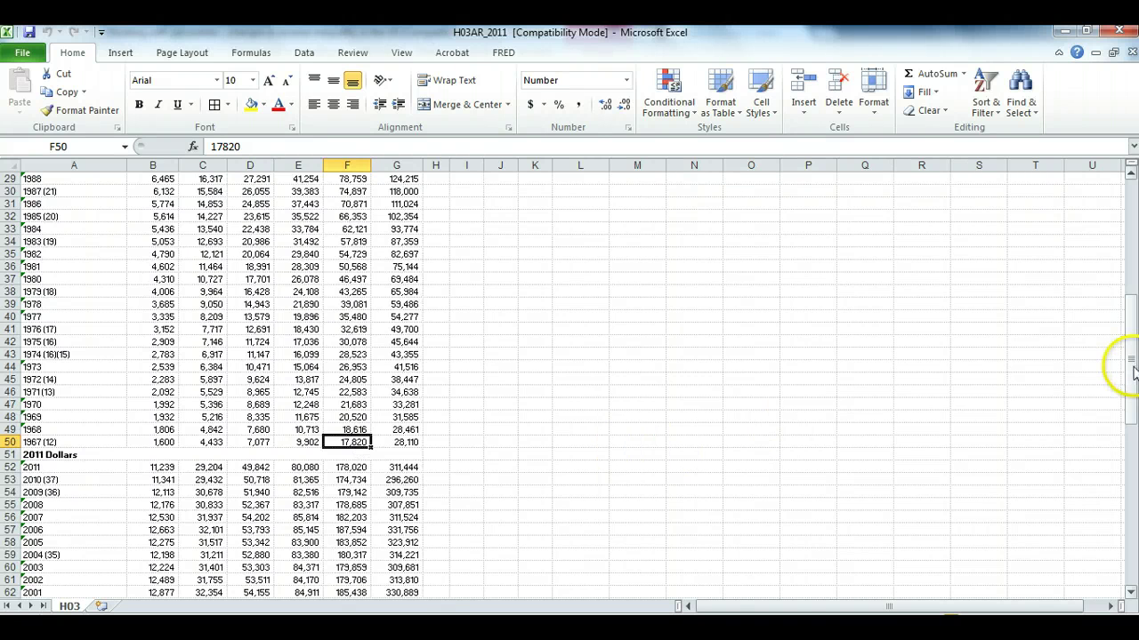
pyautogui.moveTo(1132, 372); pyautogui.dragTo(1132, 525)
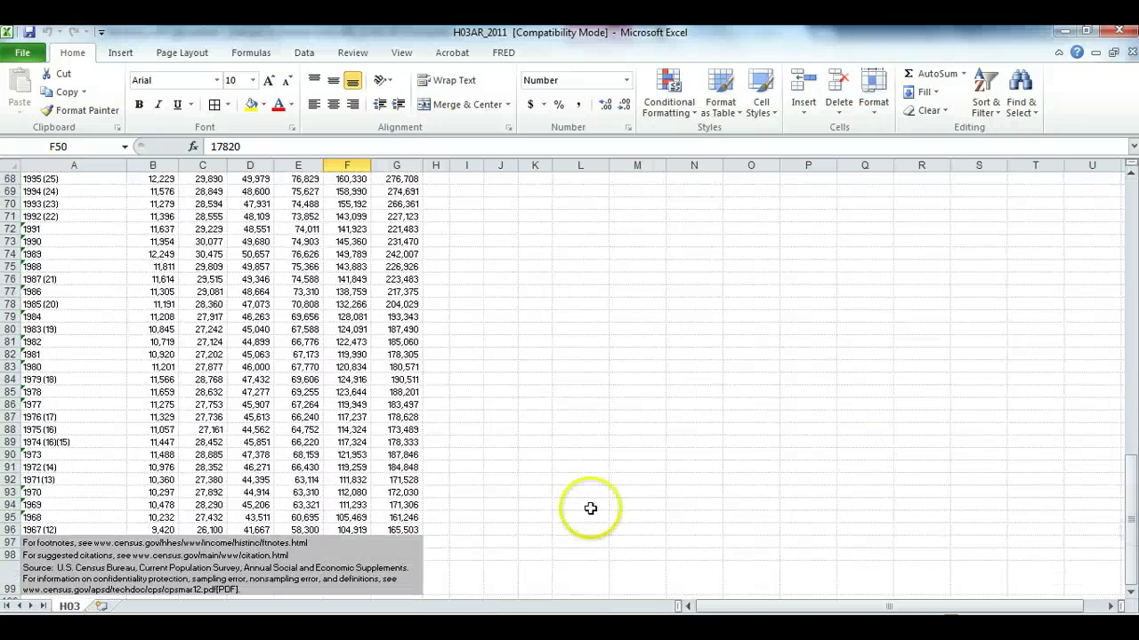
pyautogui.click(363, 530)
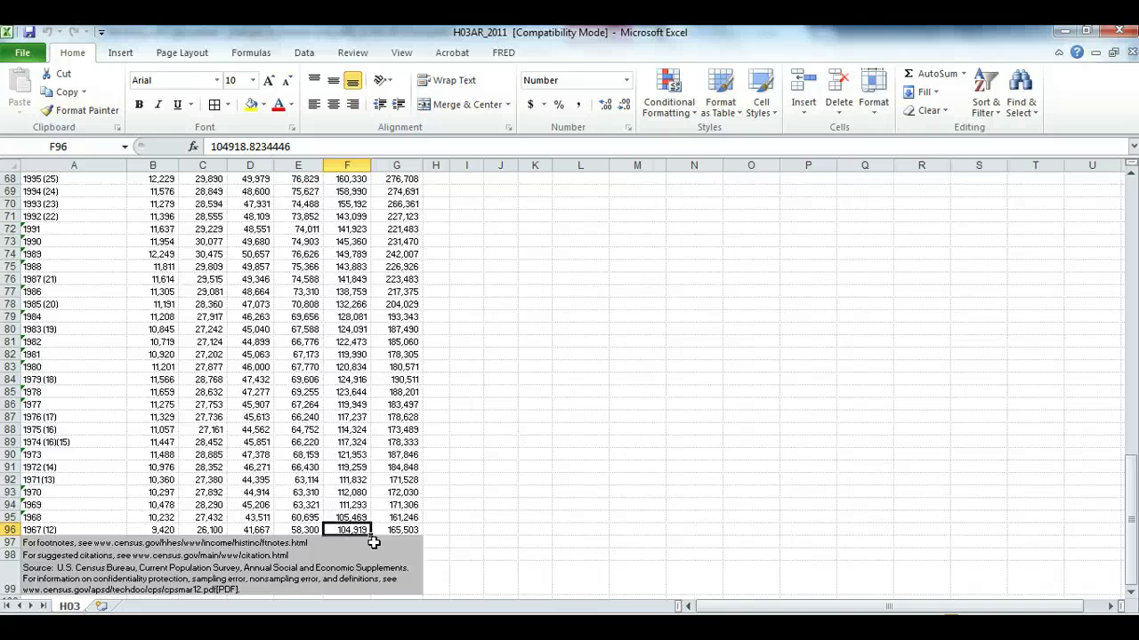
pyautogui.moveTo(1131, 515); pyautogui.dragTo(1130, 396)
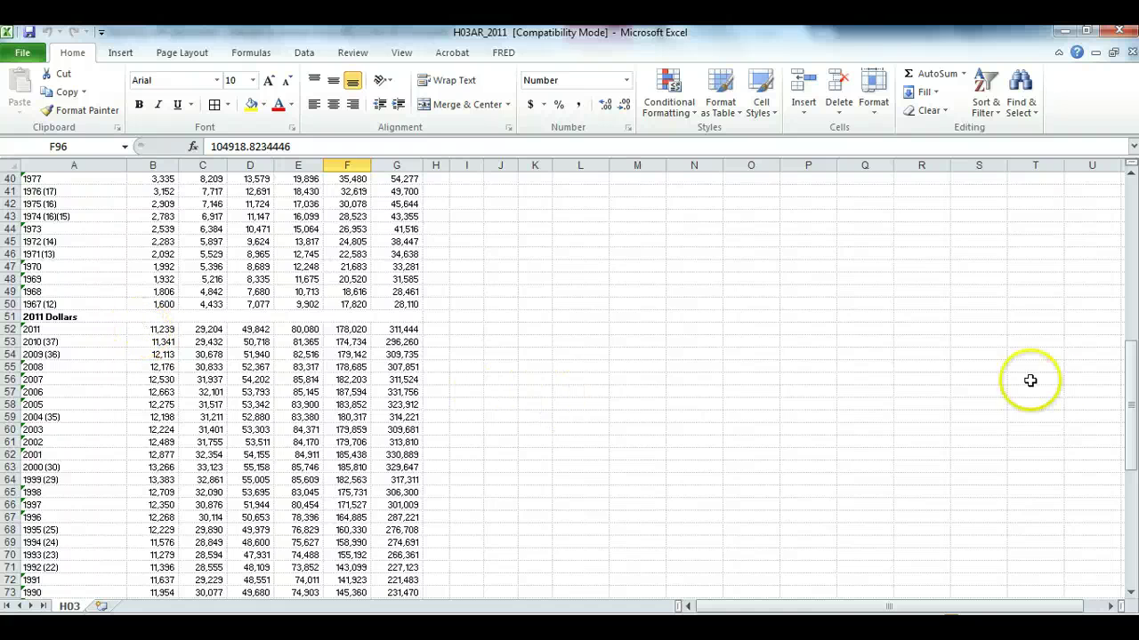
pyautogui.moveTo(1132, 415); pyautogui.dragTo(1132, 269)
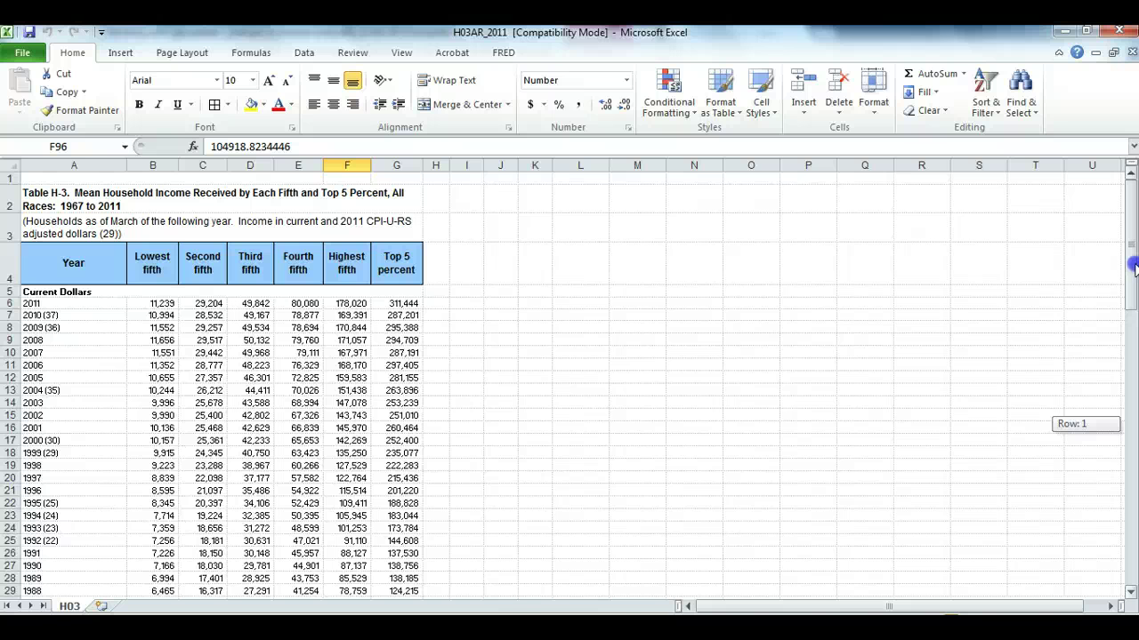
pyautogui.moveTo(1132, 269); pyautogui.dragTo(1133, 271)
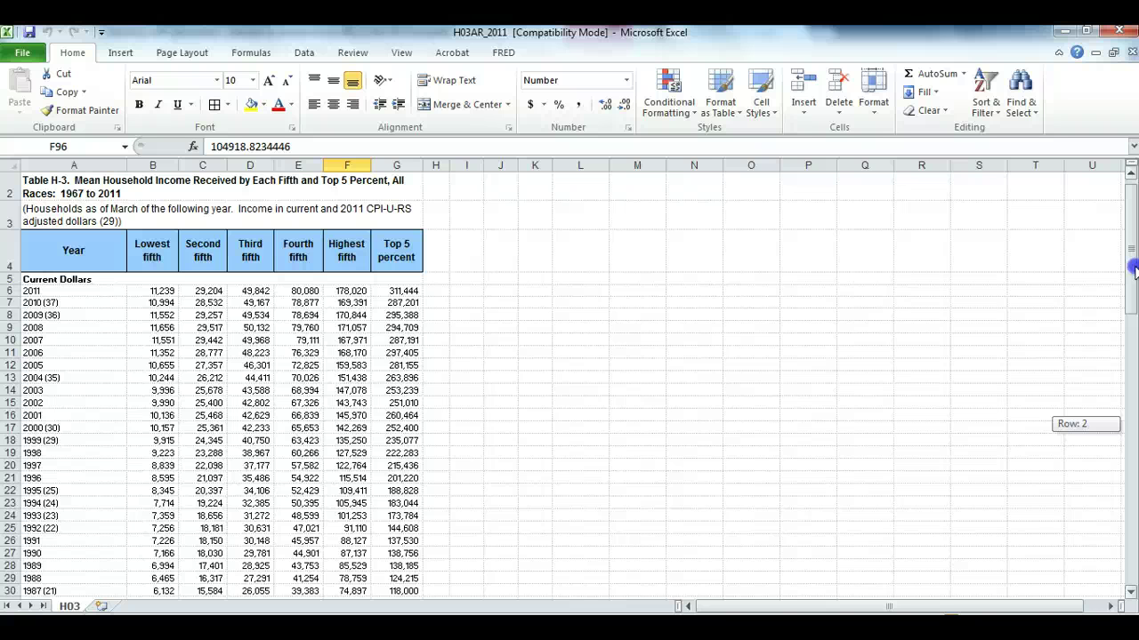
# - Copy the 2011 Dollars incomes of all five fifths for 2011 back to 1967, cells B52:F96
pyautogui.moveTo(1133, 270); pyautogui.dragTo(1131, 456)
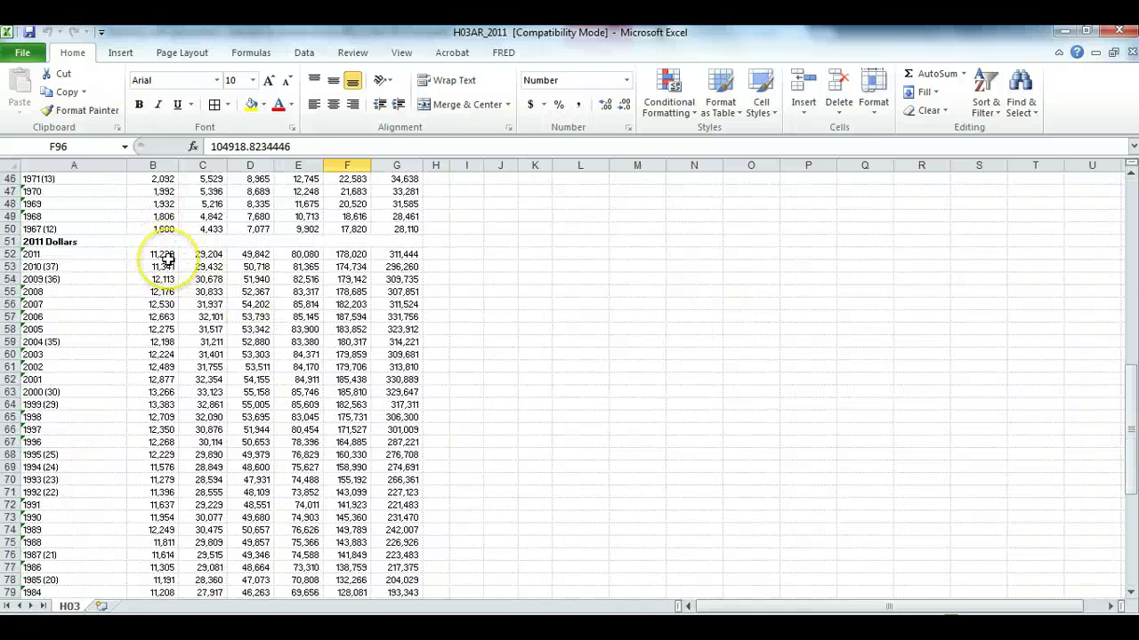
pyautogui.moveTo(82, 254); pyautogui.dragTo(77, 465)
pyautogui.click(77, 475)
pyautogui.click(73, 455)
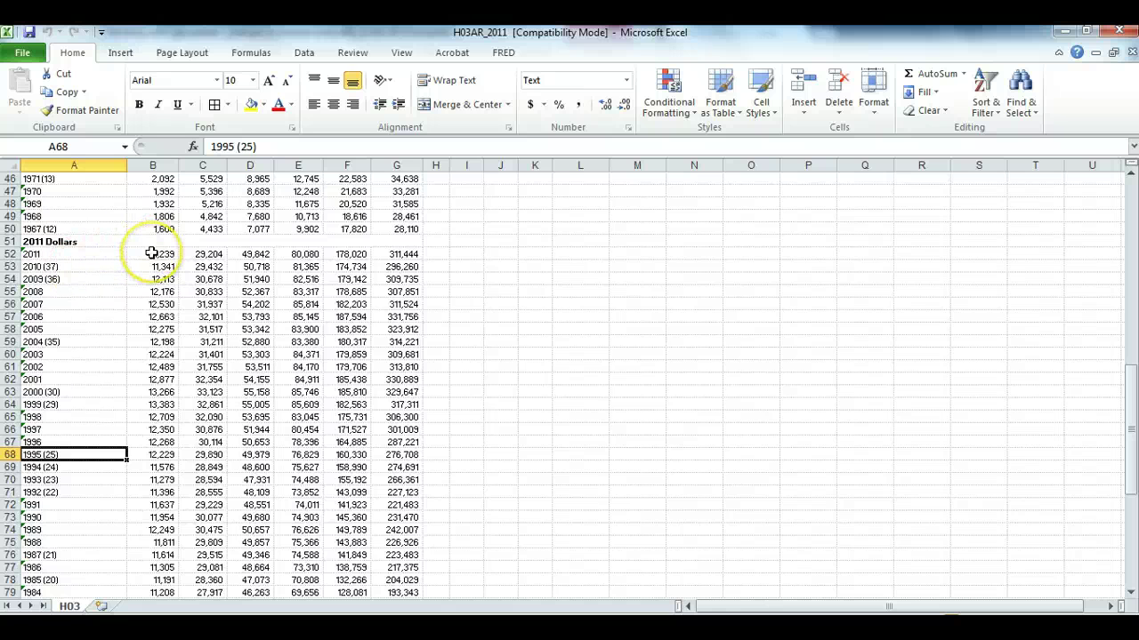
pyautogui.moveTo(151, 254); pyautogui.dragTo(351, 589)
pyautogui.moveTo(1131, 480); pyautogui.dragTo(1130, 278)
pyautogui.moveTo(148, 229); pyautogui.dragTo(349, 565)
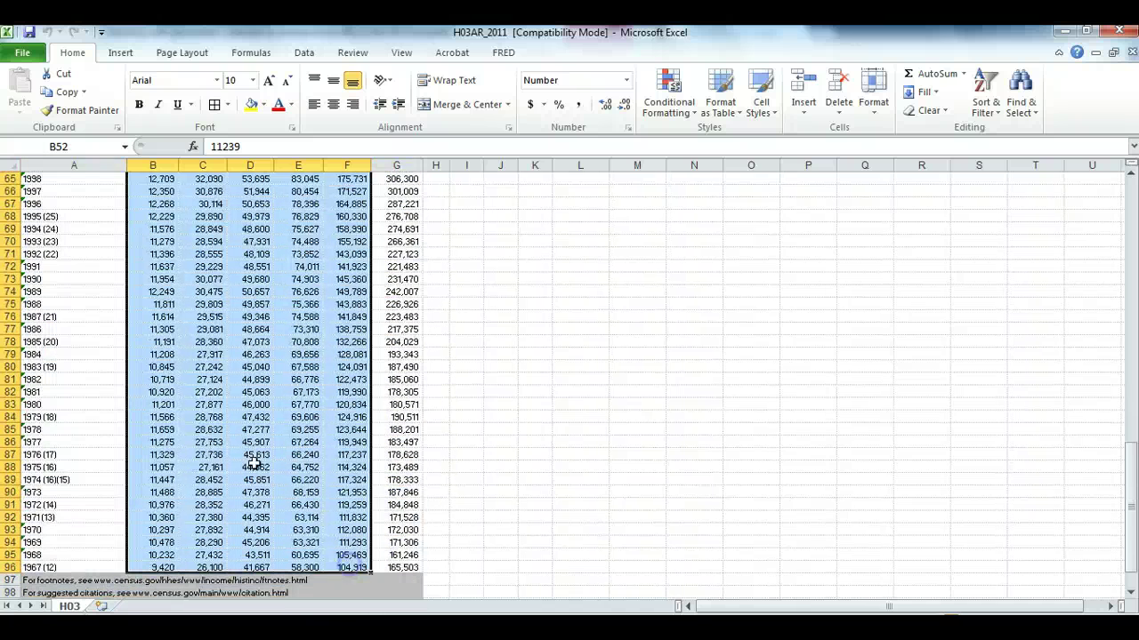
pyautogui.rightClick(225, 329)
pyautogui.click(257, 359)
pyautogui.scroll(10, 281, 356)
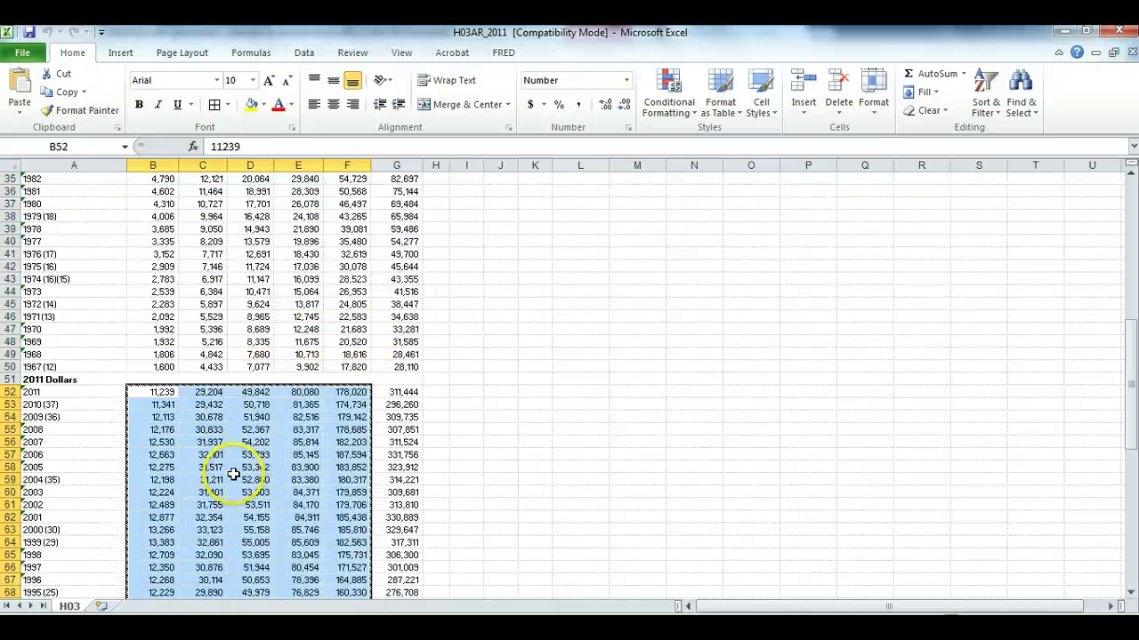
# - Add a new worksheet and paste the copied incomes into it starting at cell A1
pyautogui.click(103, 606)
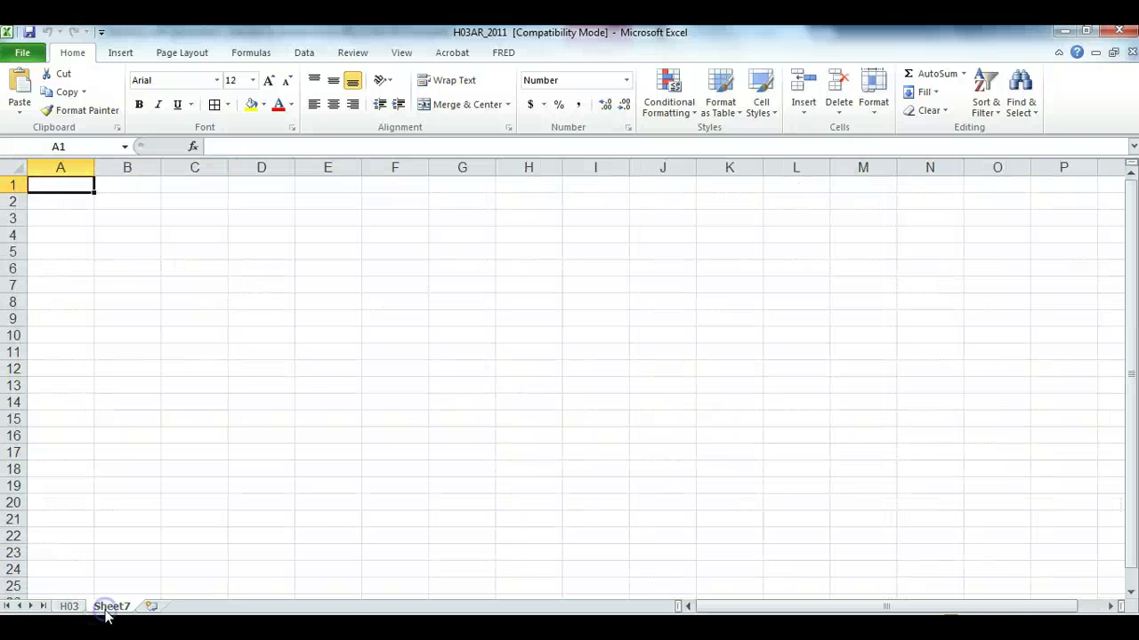
pyautogui.rightClick(76, 188)
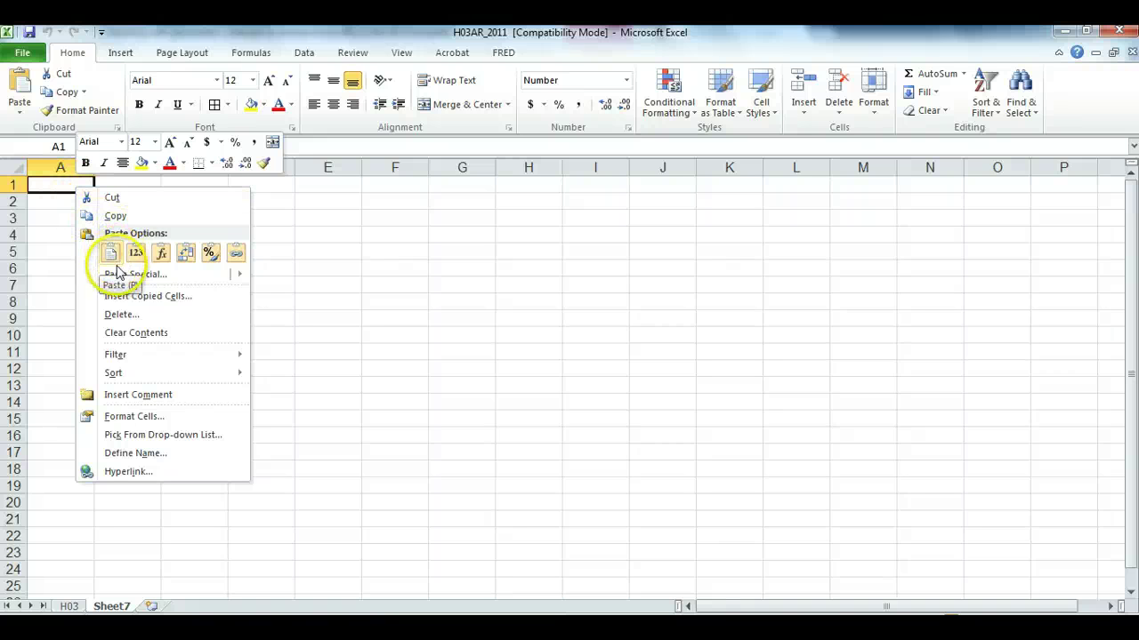
pyautogui.moveTo(117, 278)
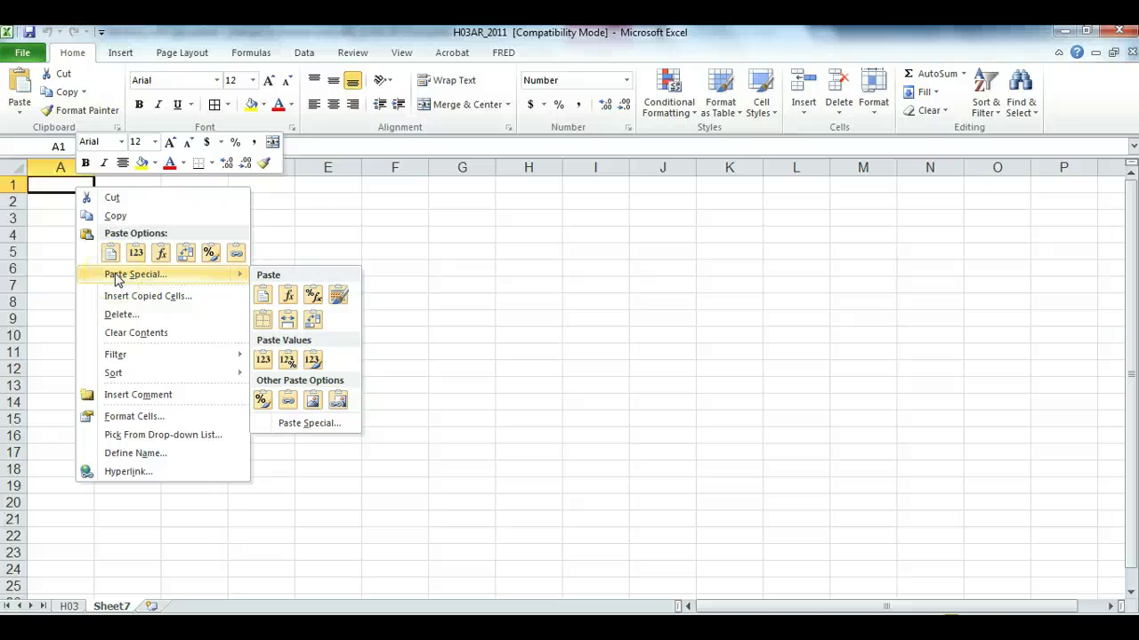
pyautogui.click(116, 278)
pyautogui.click(196, 382)
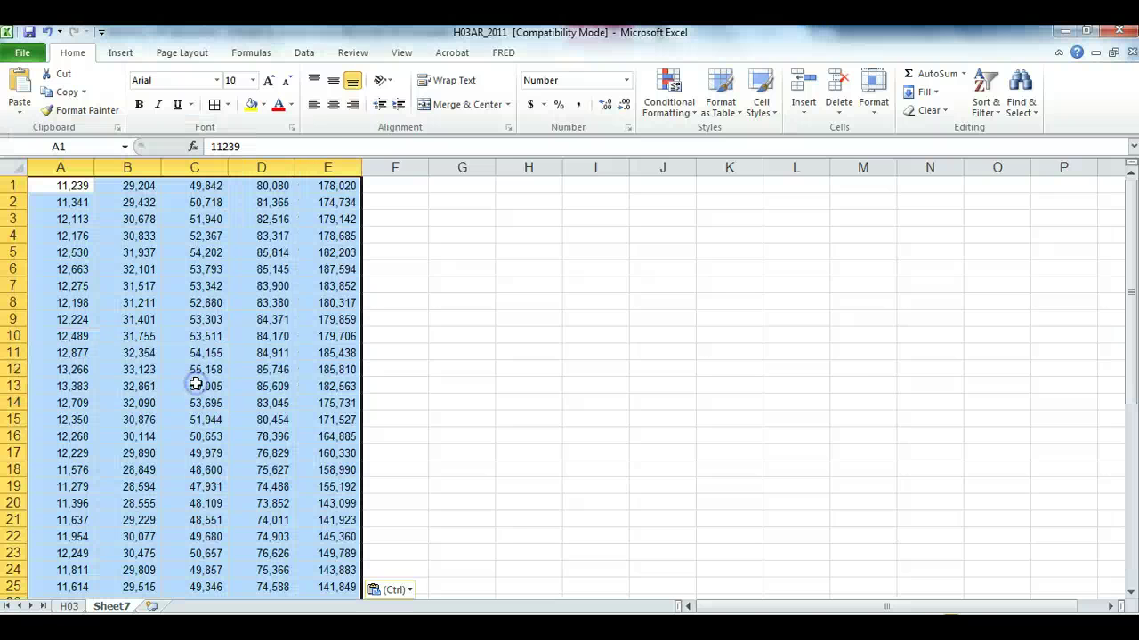
pyautogui.click(140, 272)
pyautogui.moveTo(1132, 347); pyautogui.dragTo(1131, 349)
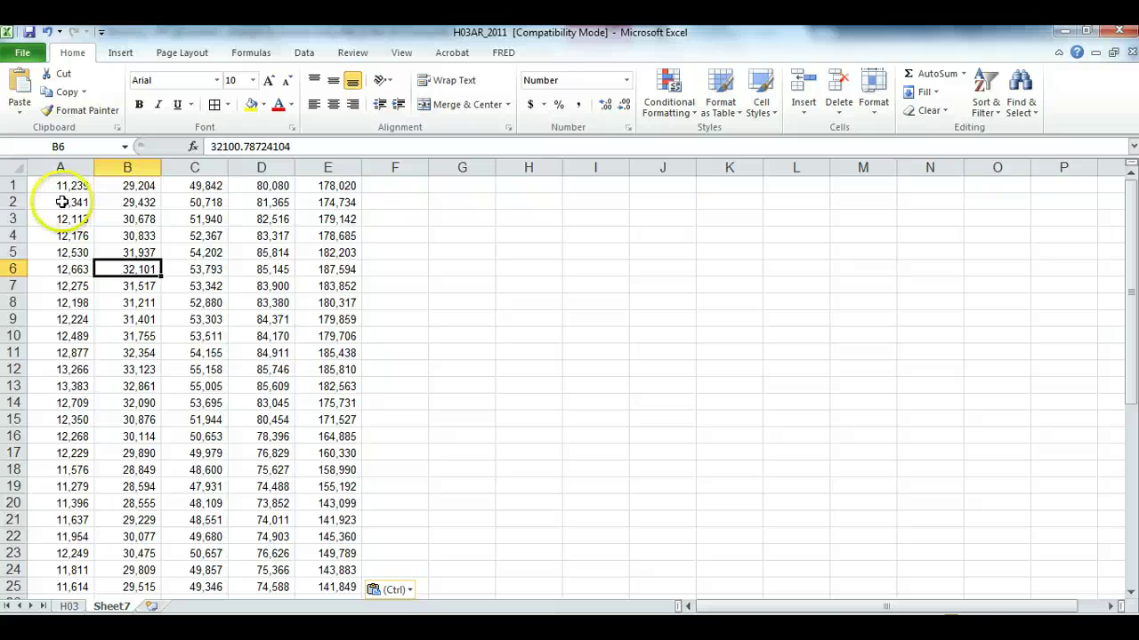
# - Insert an empty row above the first row of the pasted incomes
pyautogui.moveTo(62, 185); pyautogui.dragTo(319, 190)
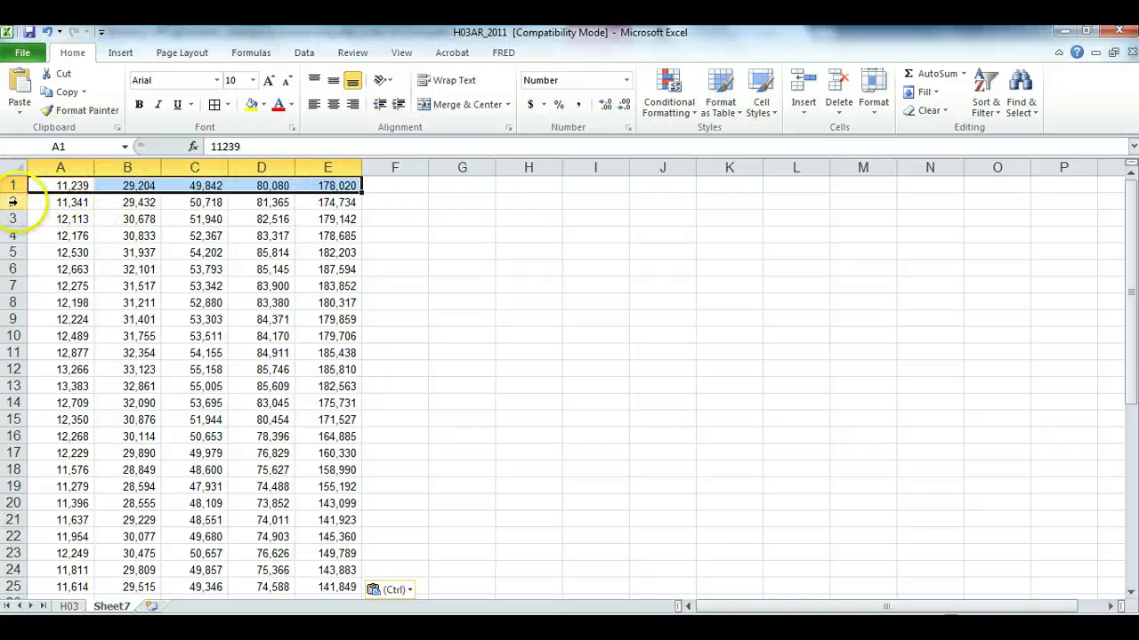
pyautogui.click(13, 202)
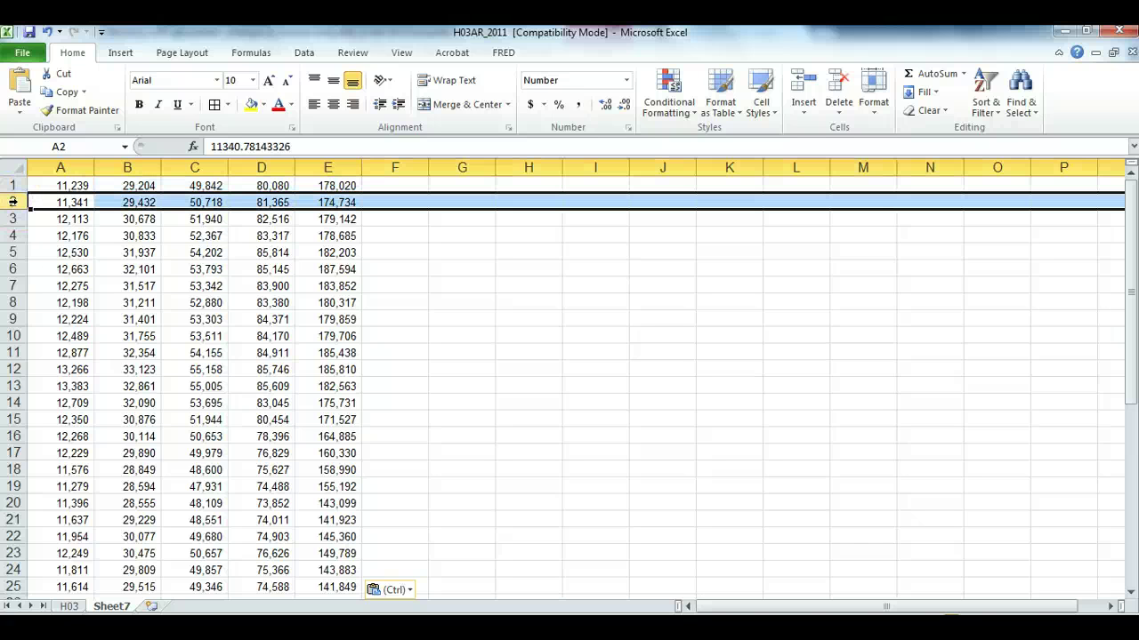
pyautogui.click(14, 186)
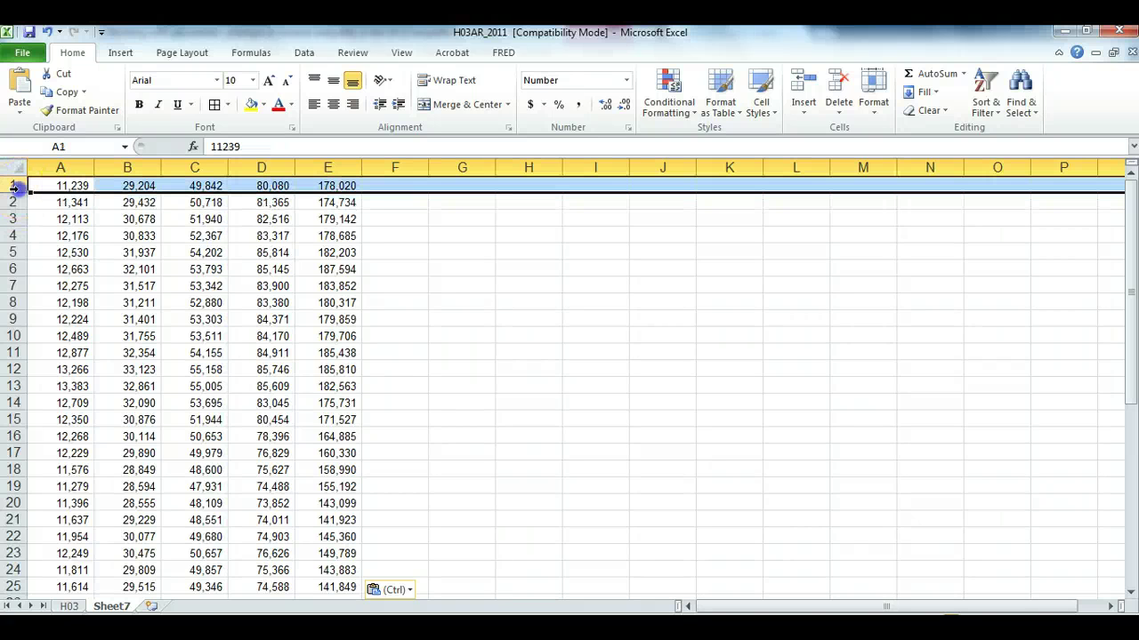
pyautogui.rightClick(15, 186)
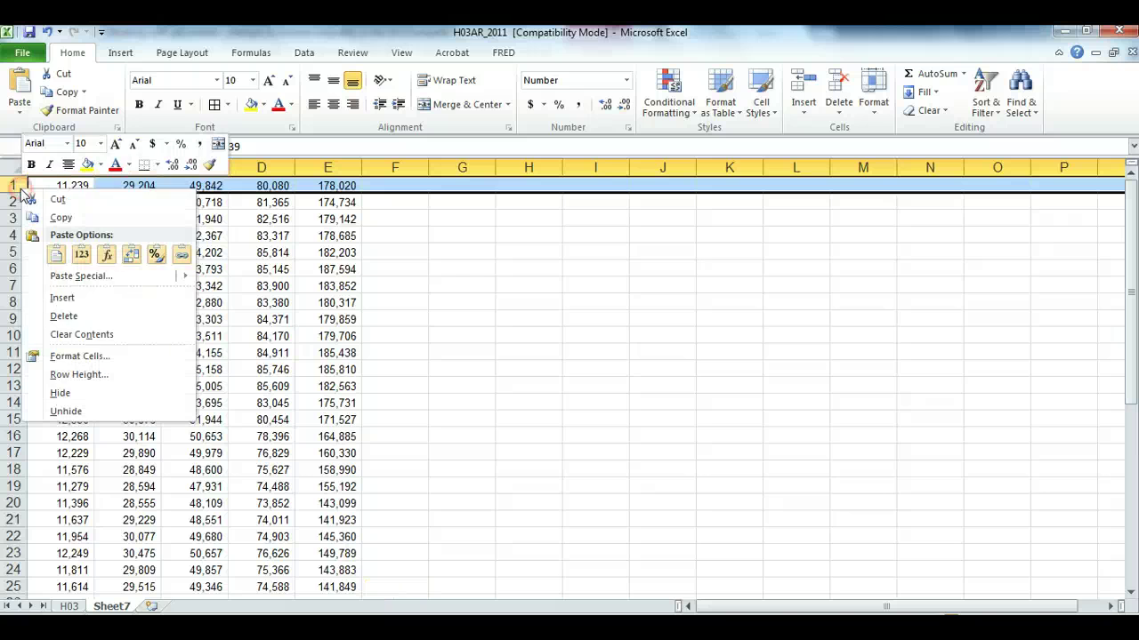
pyautogui.click(63, 297)
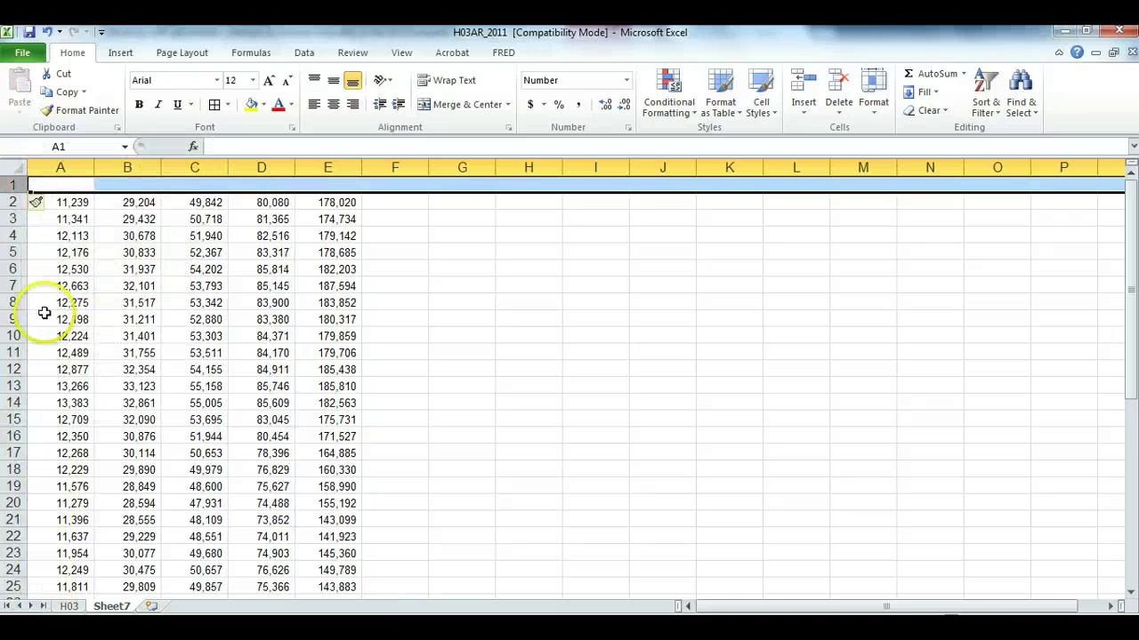
# - Label the five income columns in A1:E1 as Bottom fifth, Second fifth, Third fifth, Fourth fifth and Top fifth
pyautogui.click(63, 185)
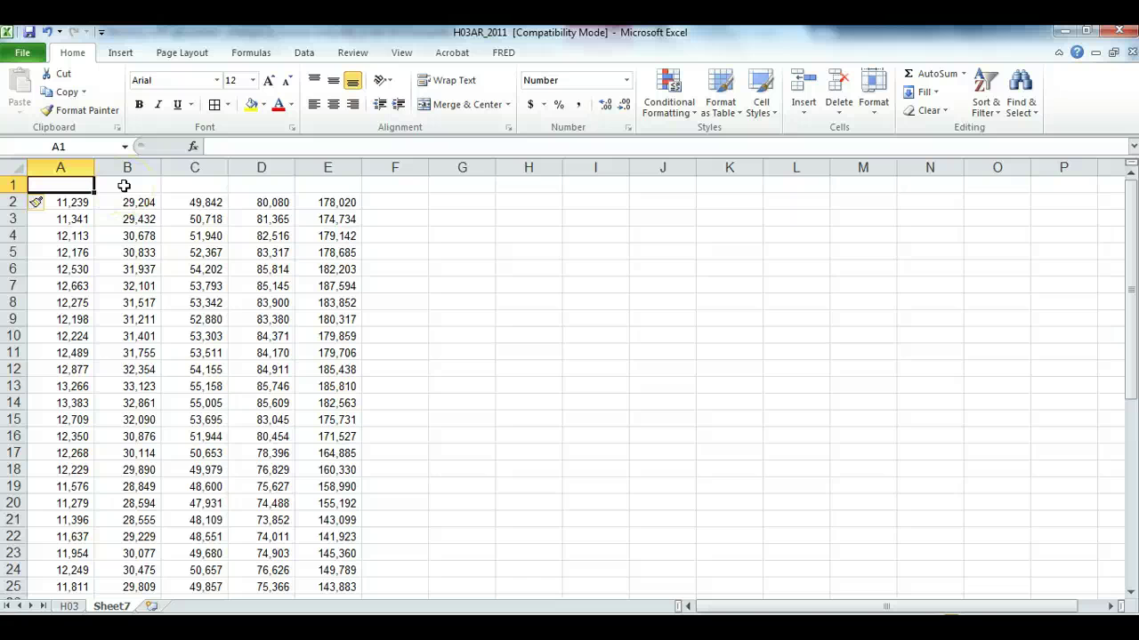
pyautogui.write('Bottom fifth')
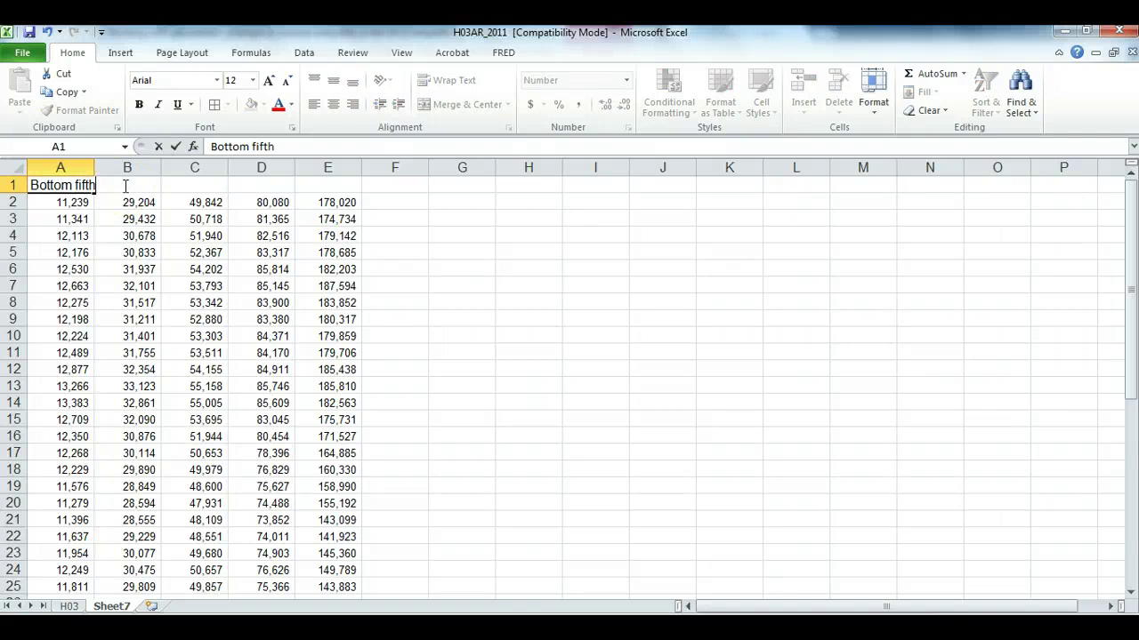
pyautogui.click(123, 185)
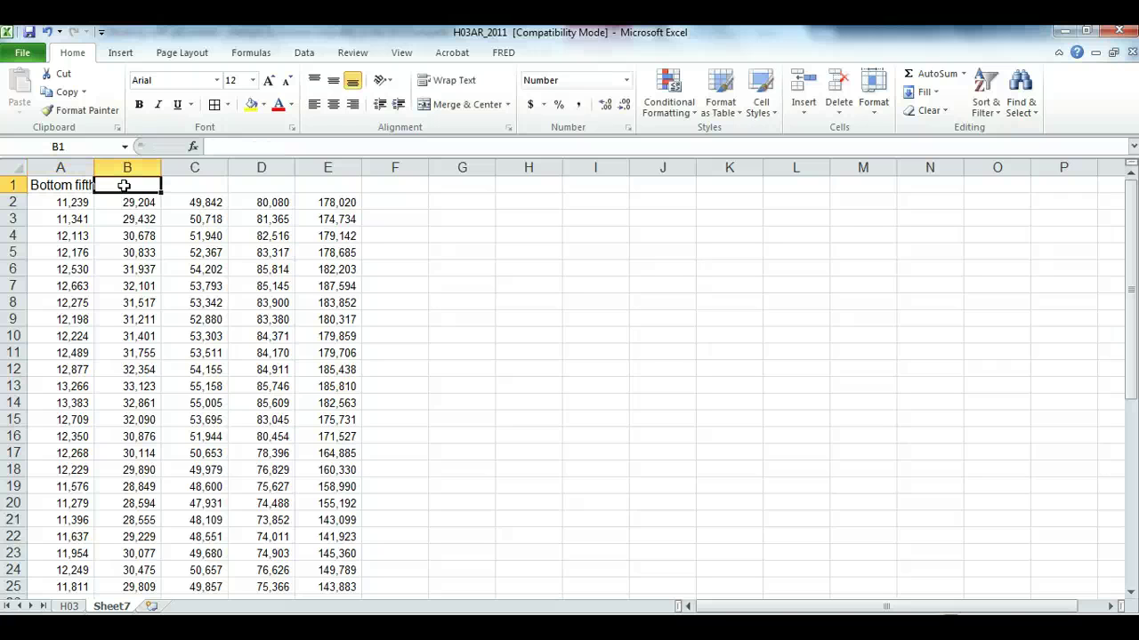
pyautogui.write('Second fifth')
pyautogui.press('Tab')
pyautogui.write('Thir')
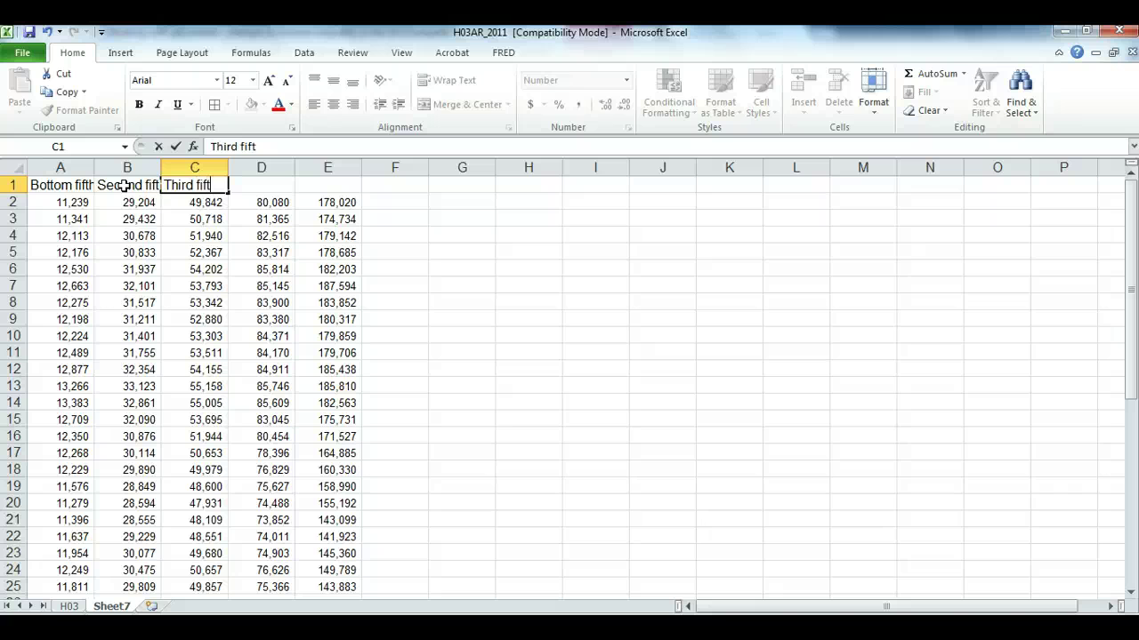
pyautogui.press('Tab')
pyautogui.write('F')
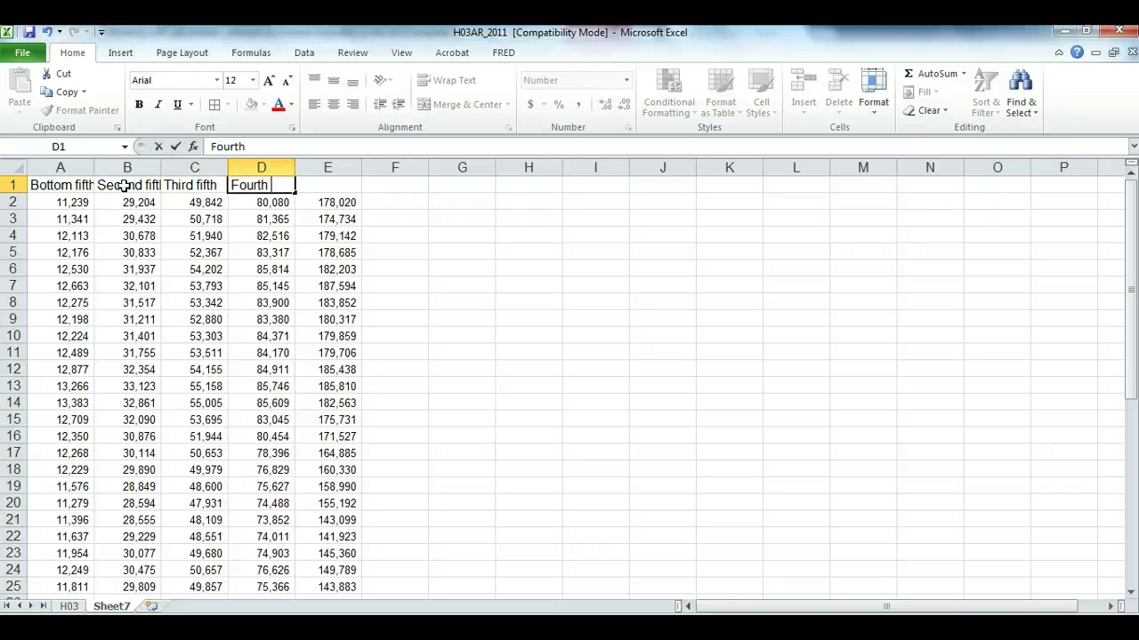
pyautogui.write('ourth fifth')
pyautogui.press('Tab')
pyautogui.write('Top fifth')
pyautogui.click(124, 235)
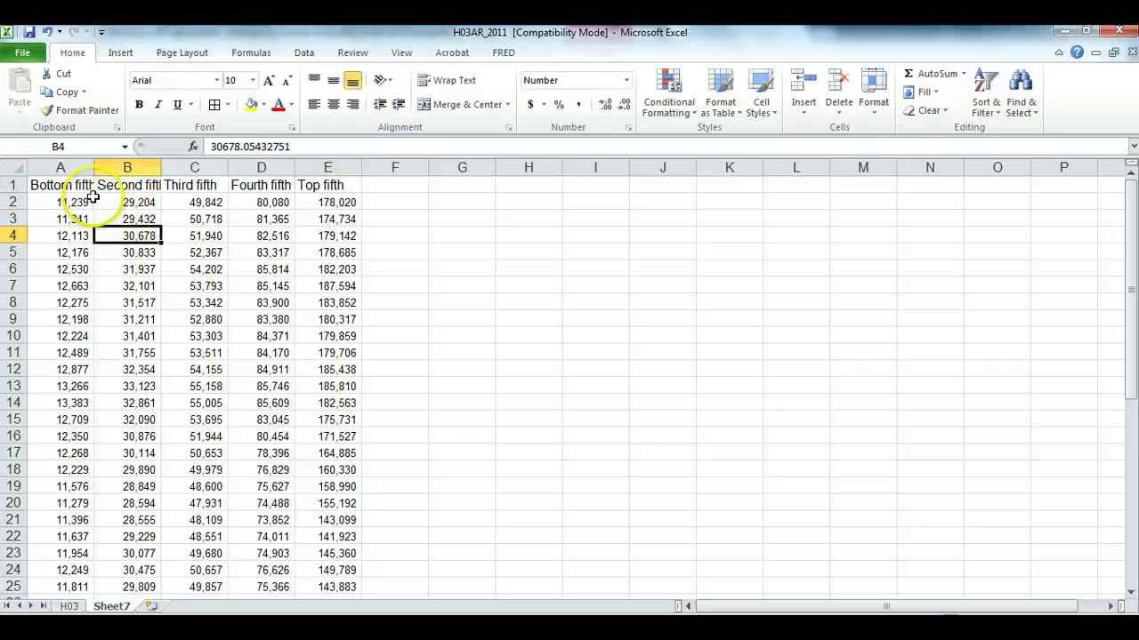
pyautogui.click(69, 183)
pyautogui.click(122, 182)
pyautogui.click(190, 183)
pyautogui.moveTo(63, 203); pyautogui.dragTo(75, 334)
pyautogui.click(66, 303)
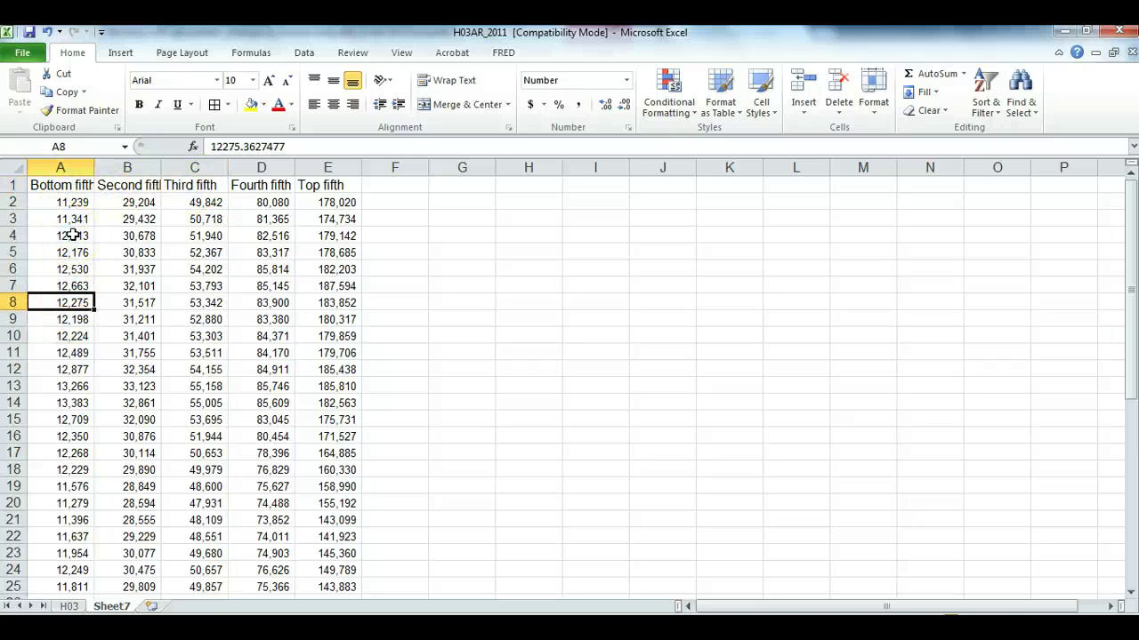
pyautogui.click(320, 202)
# - Add the heading Year in F1 and enter 2011 as the first year in F2
pyautogui.click(392, 203)
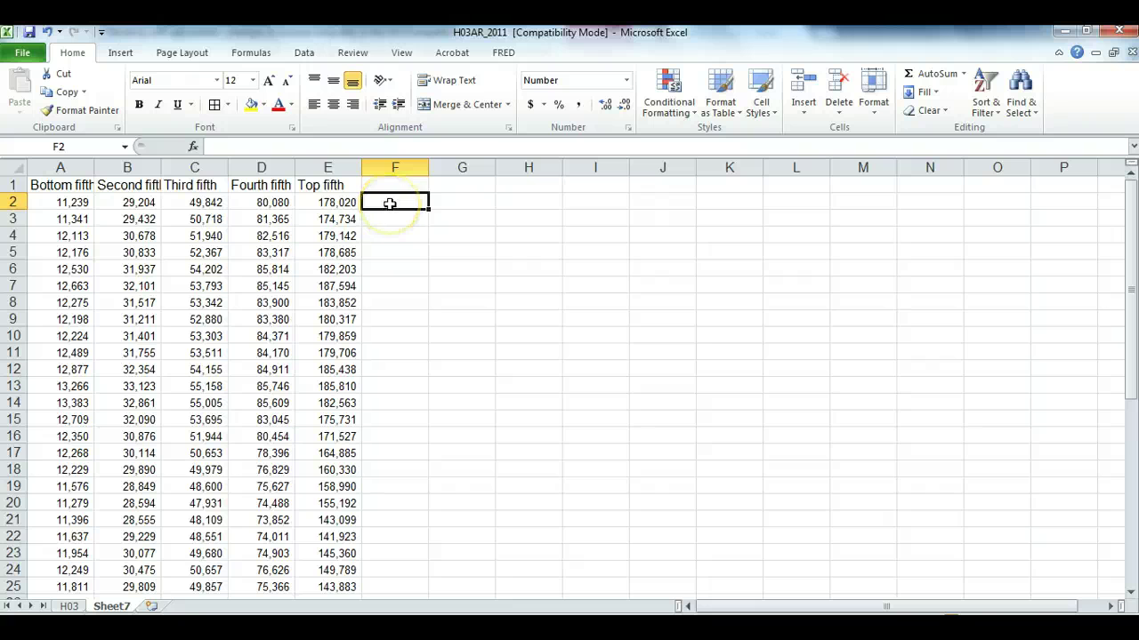
pyautogui.press('Up')
pyautogui.write('Year')
pyautogui.press('Return')
pyautogui.write('2011')
pyautogui.press('Return')
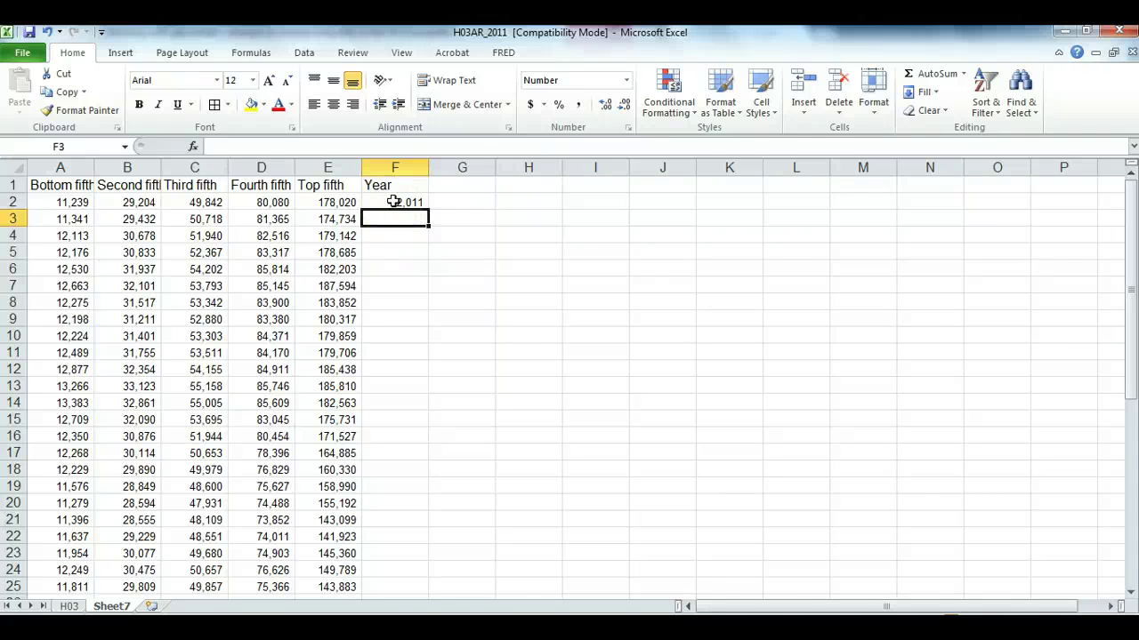
# - Apply the General number format to column F so the year has no thousands separator
pyautogui.click(396, 203)
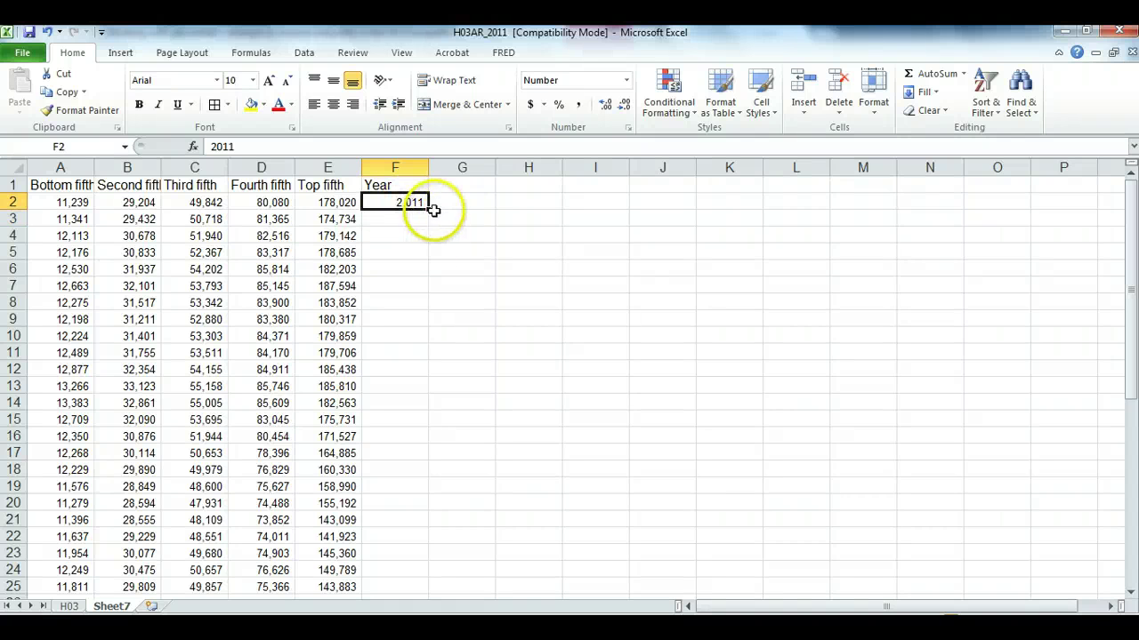
pyautogui.click(399, 167)
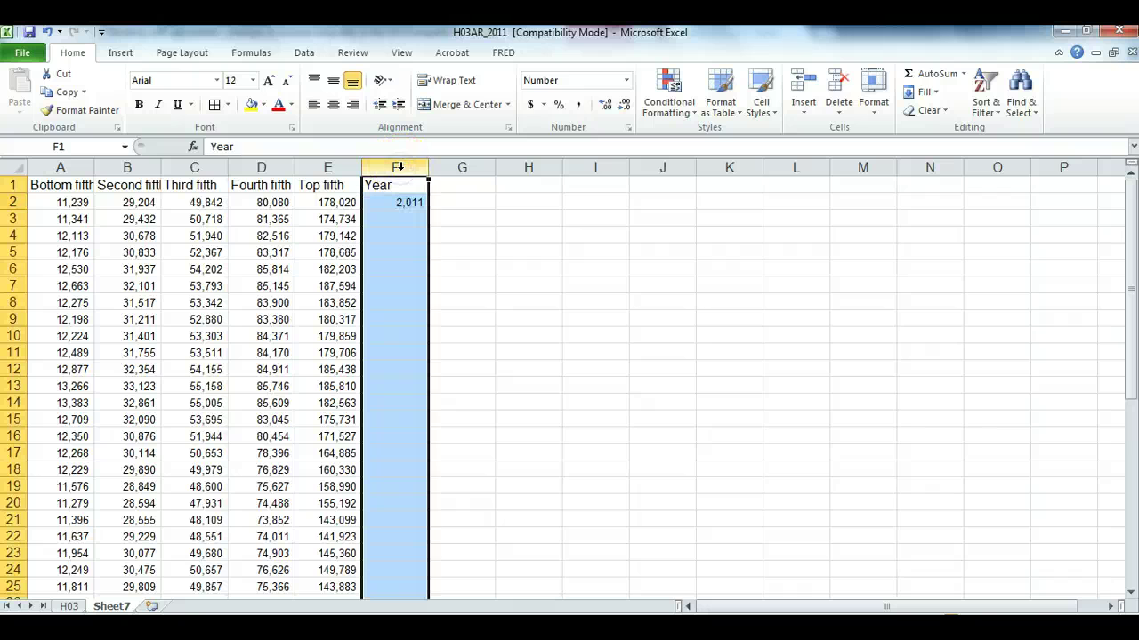
pyautogui.click(577, 82)
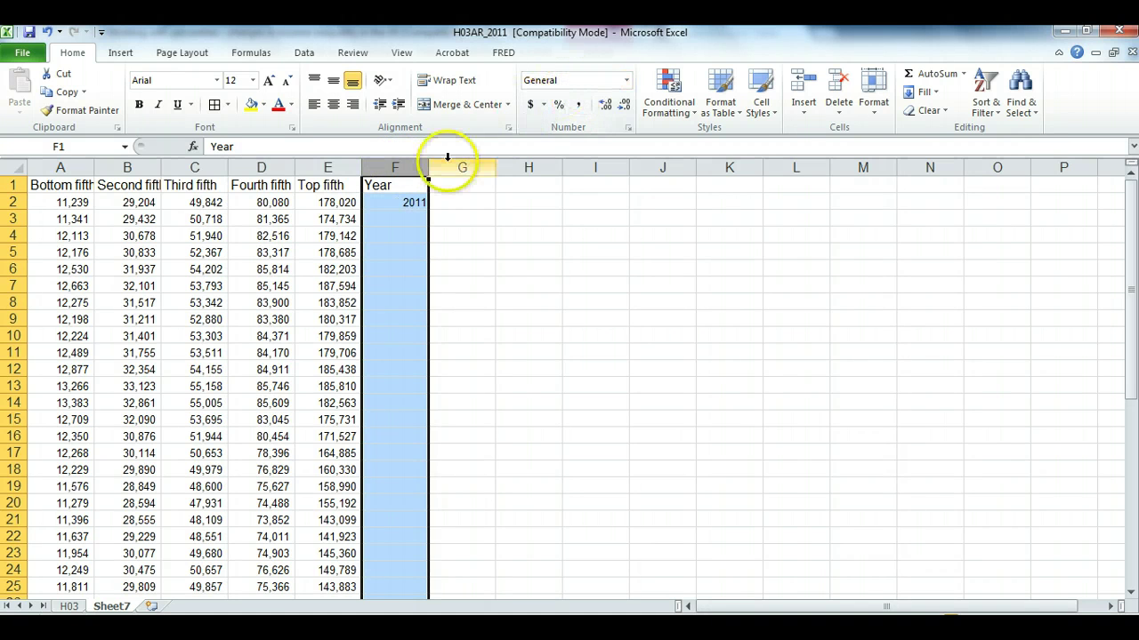
# - Enter the years 2010, 2009 and 2008 in cells F3 to F5
pyautogui.click(409, 203)
pyautogui.click(424, 219)
pyautogui.write('2010')
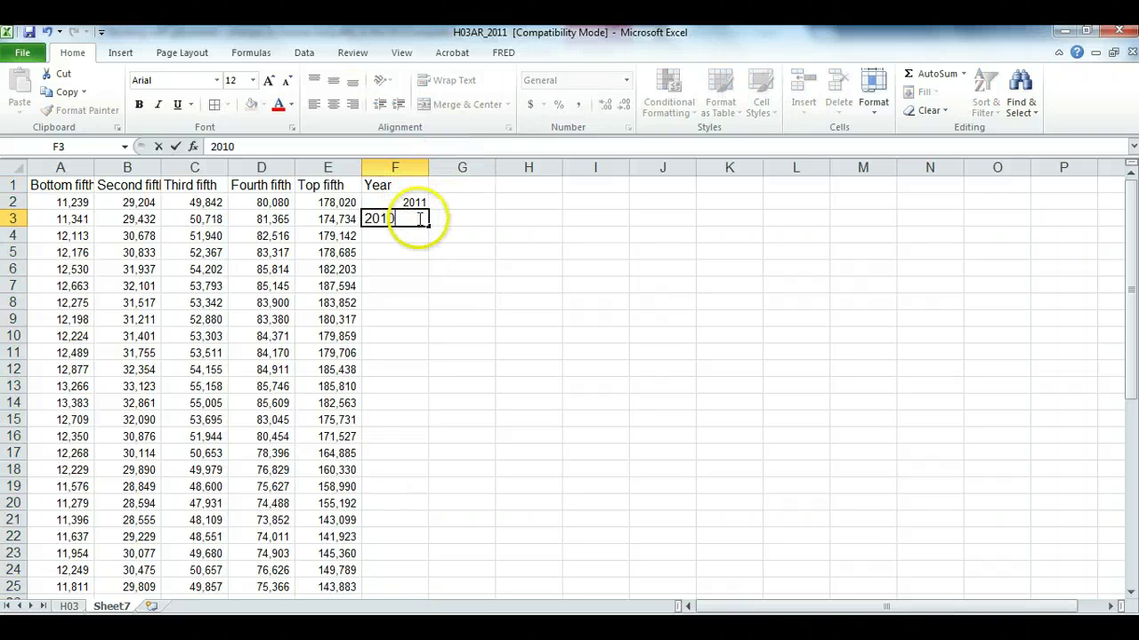
pyautogui.press('Return')
pyautogui.write('2,009')
pyautogui.press('Return')
pyautogui.write('2008')
pyautogui.press('Return')
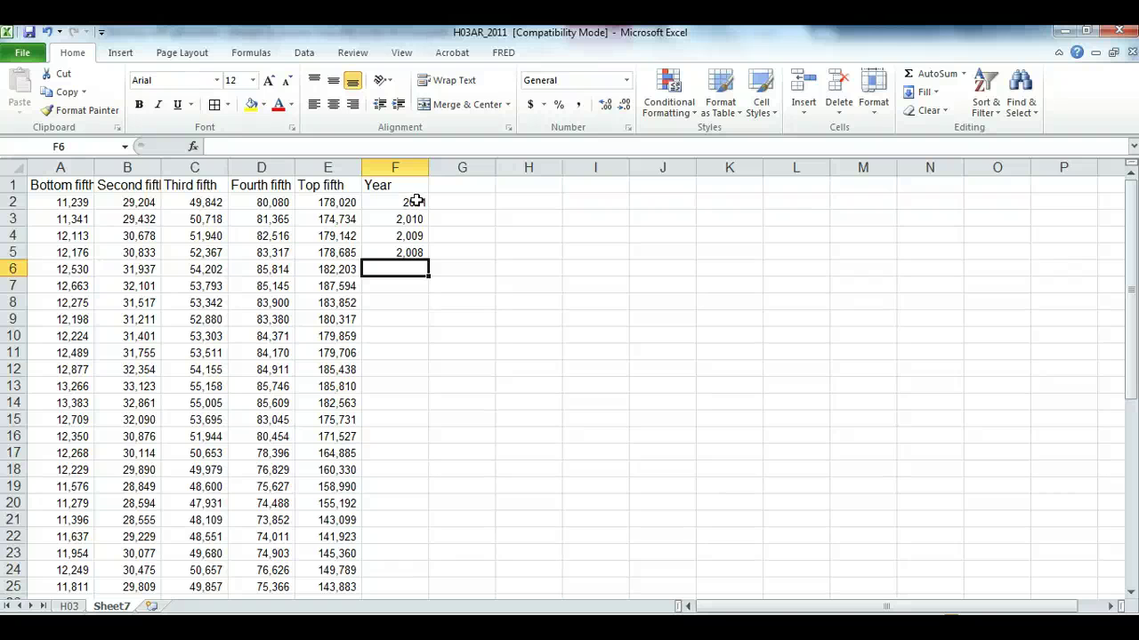
# - Continue the year series from F2:F5 down column F to the last income row and check the filled years
pyautogui.moveTo(415, 201); pyautogui.dragTo(425, 252)
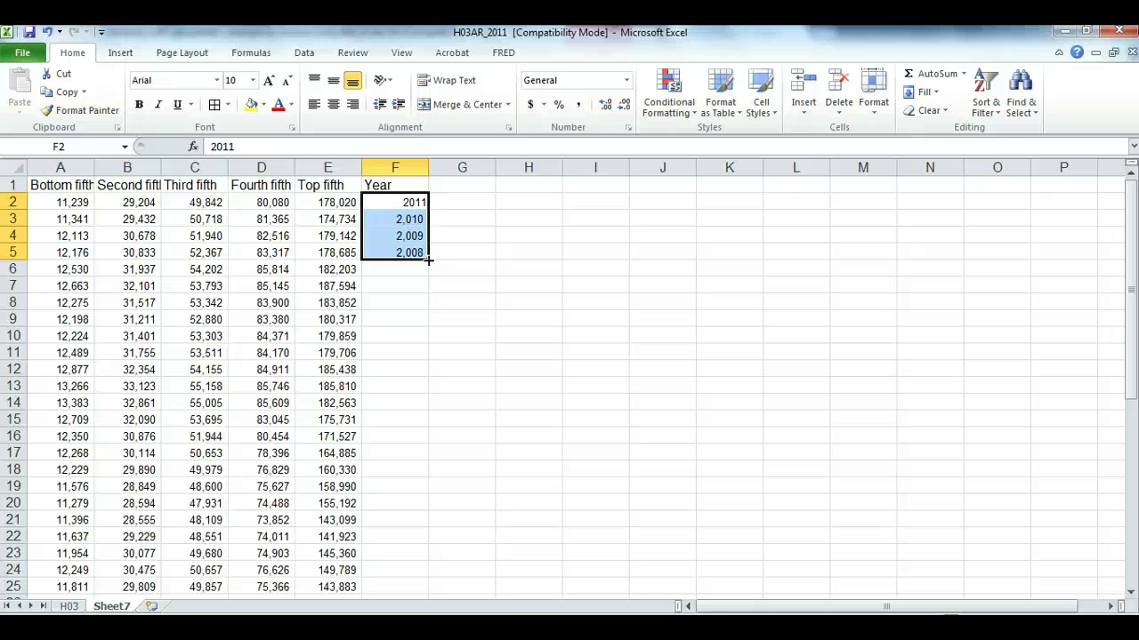
pyautogui.doubleClick(428, 259)
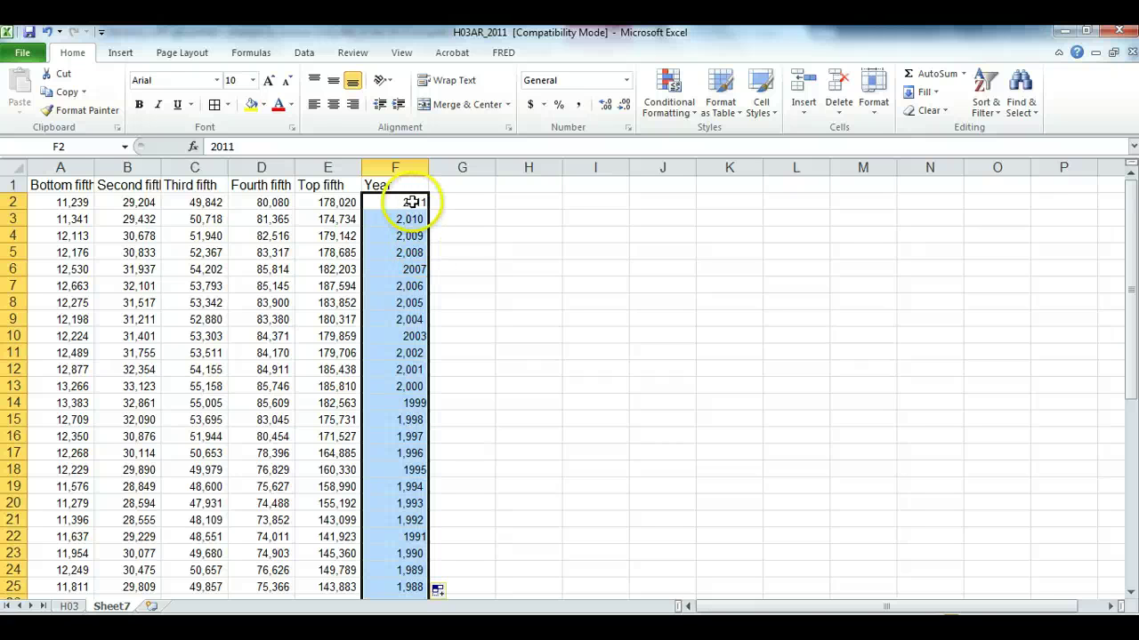
pyautogui.moveTo(411, 202); pyautogui.dragTo(414, 453)
pyautogui.click(405, 386)
pyautogui.moveTo(1131, 254); pyautogui.dragTo(1127, 294)
pyautogui.moveTo(1133, 342); pyautogui.dragTo(1133, 331)
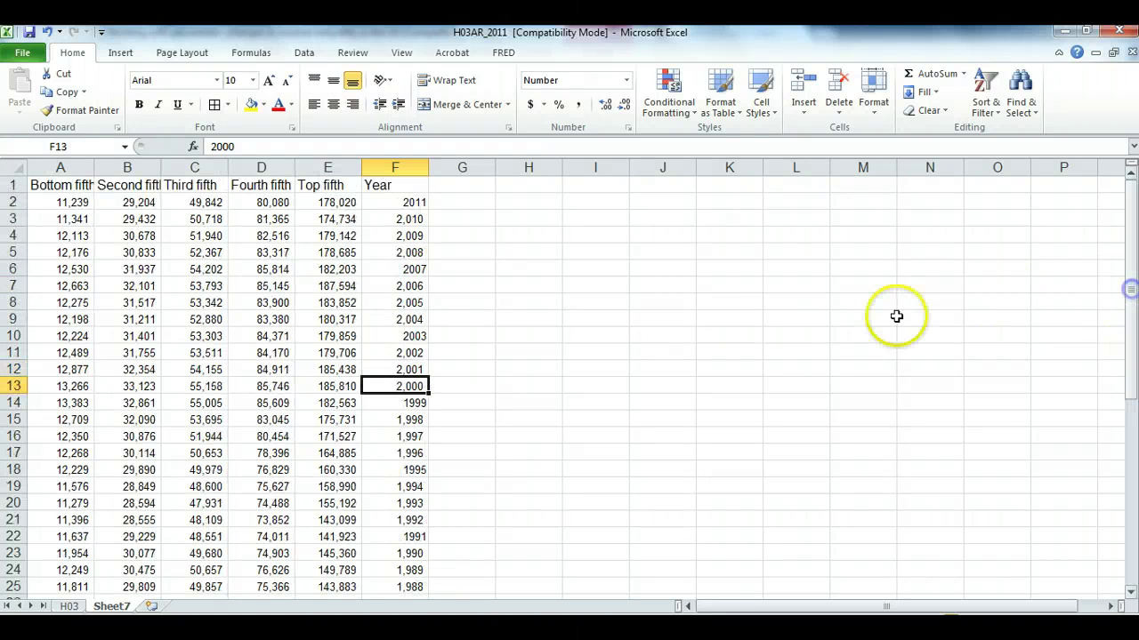
# - Reset the number format of the whole filled Year column to General
pyautogui.click(387, 167)
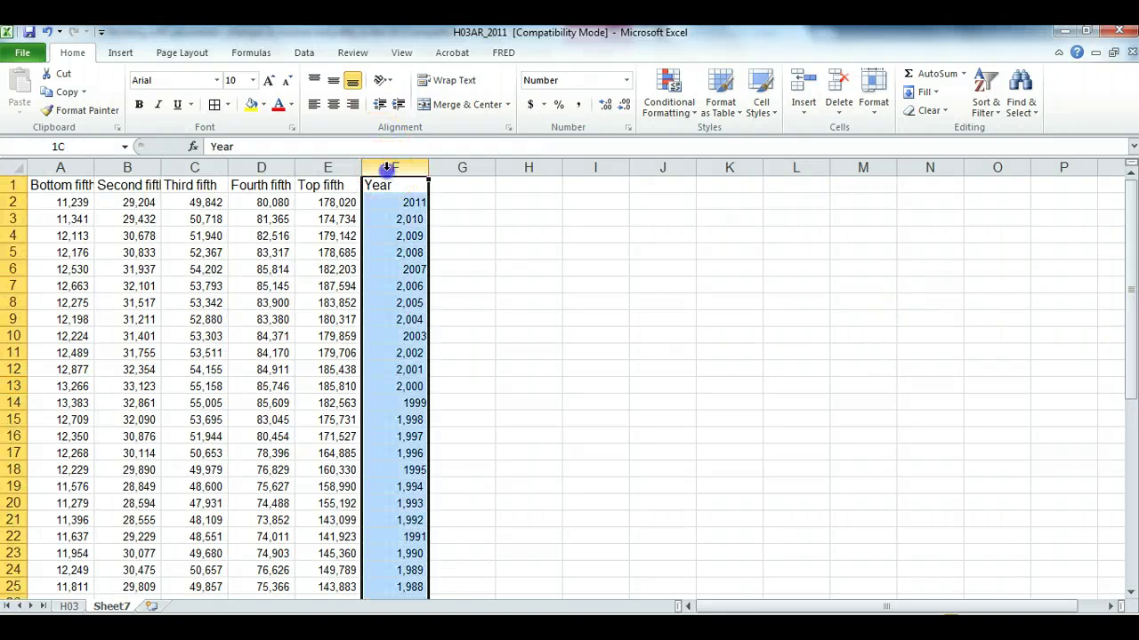
pyautogui.click(581, 78)
pyautogui.press('Return')
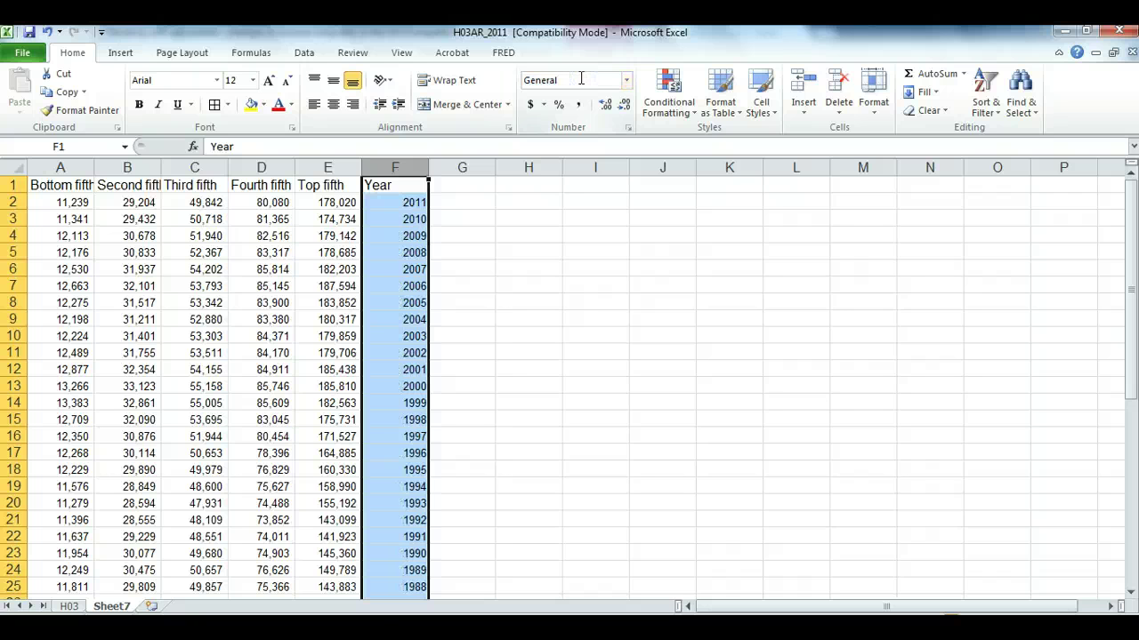
pyautogui.click(392, 222)
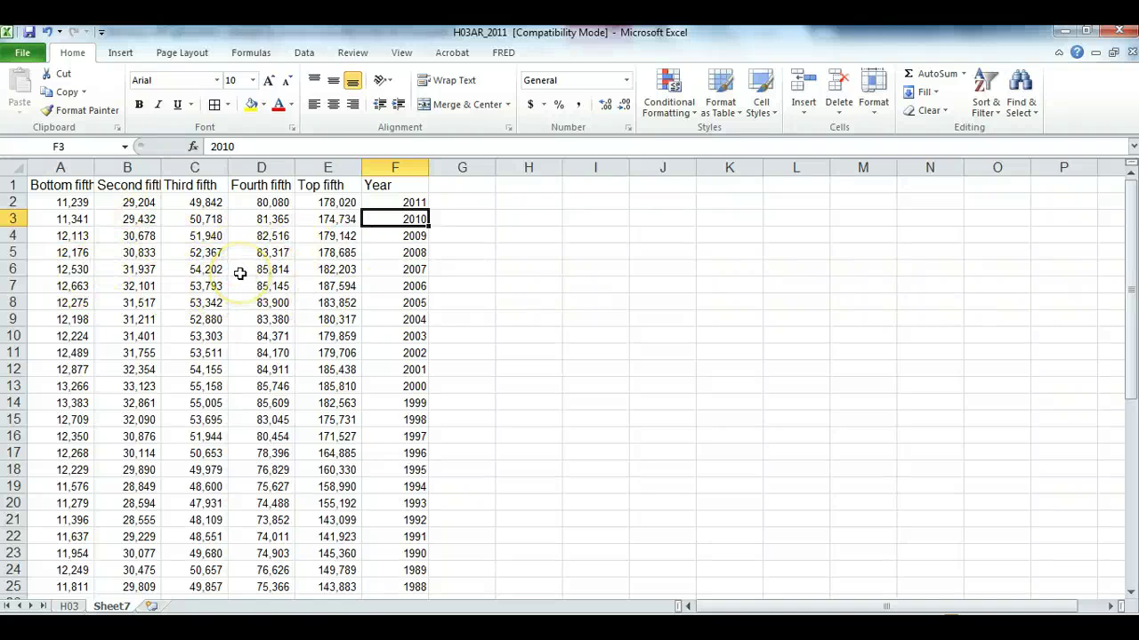
# - Sort the whole income table, with headers, by Year in ascending order
pyautogui.click(319, 240)
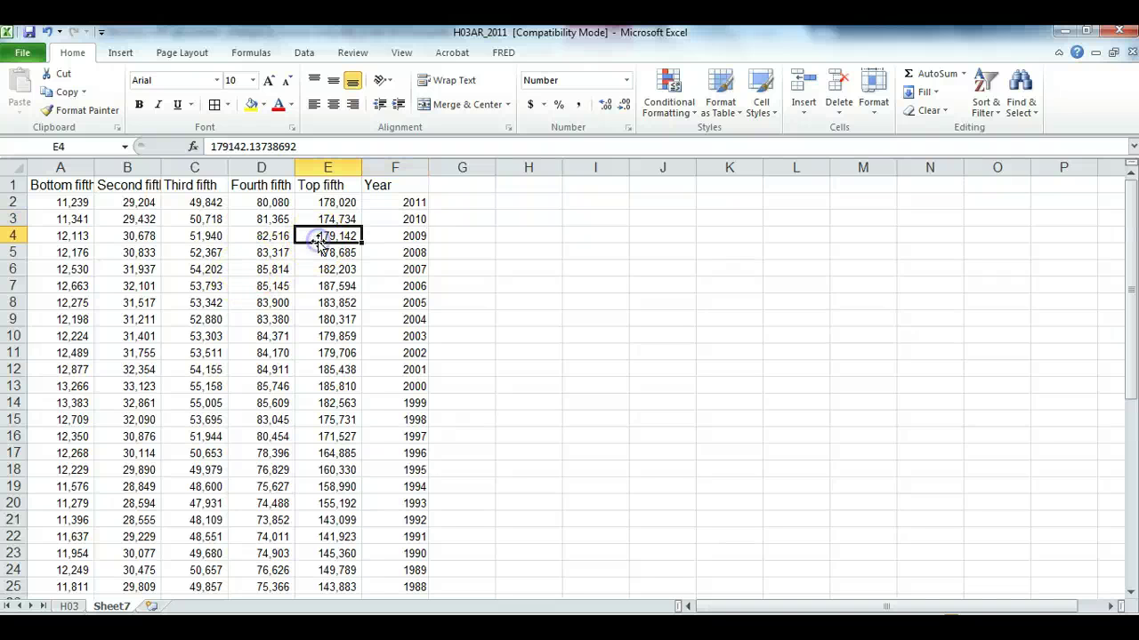
pyautogui.click(327, 218)
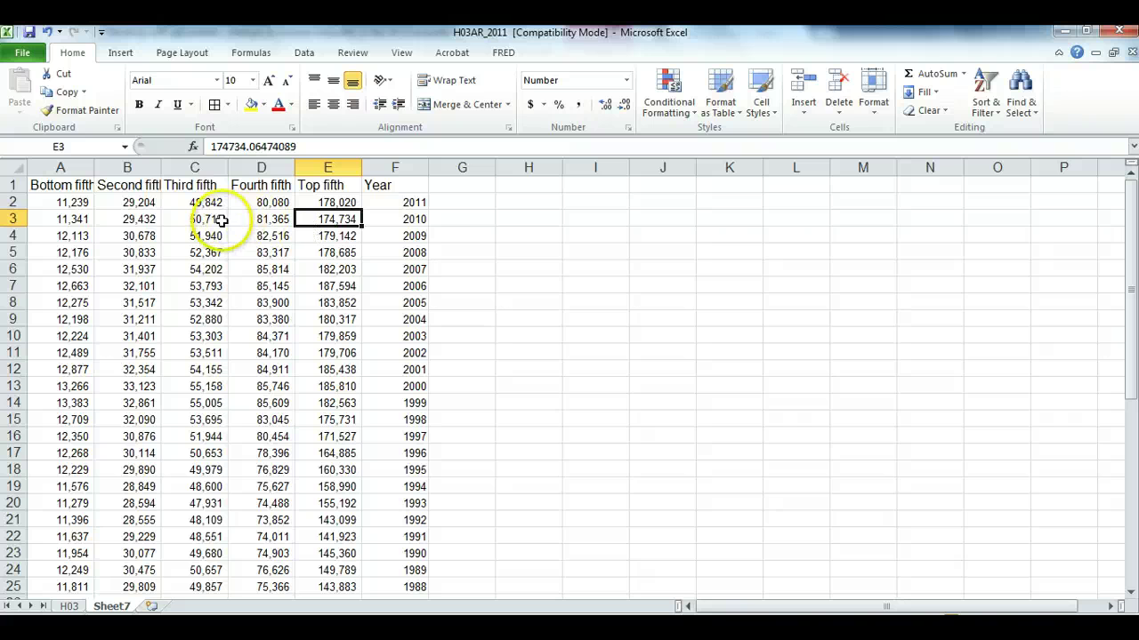
pyautogui.click(303, 53)
pyautogui.click(389, 87)
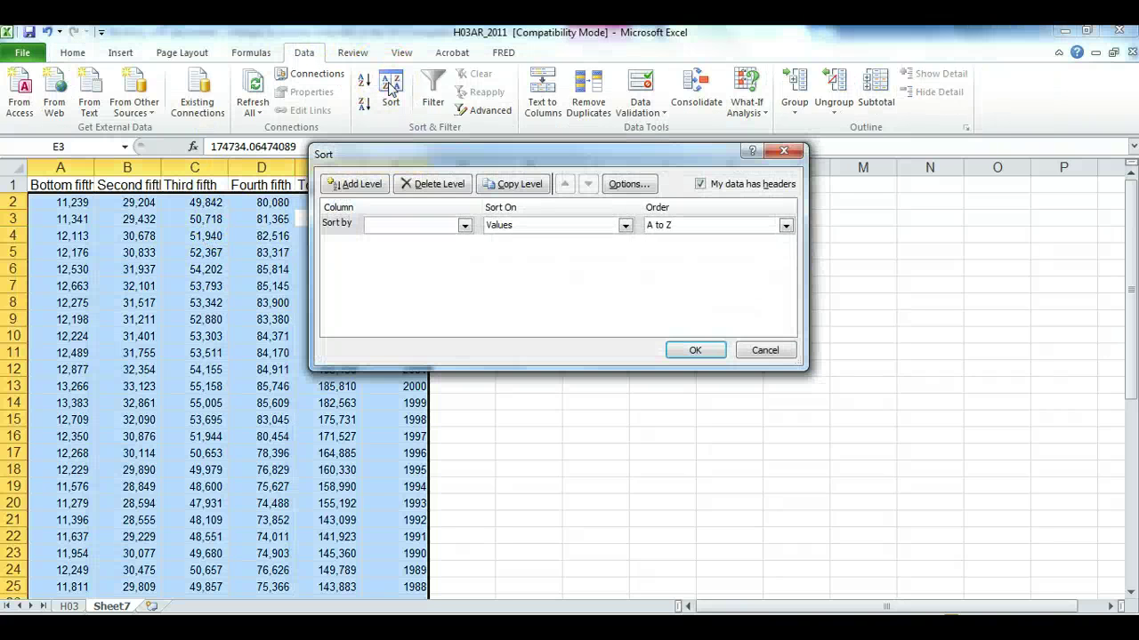
pyautogui.click(463, 225)
pyautogui.click(450, 295)
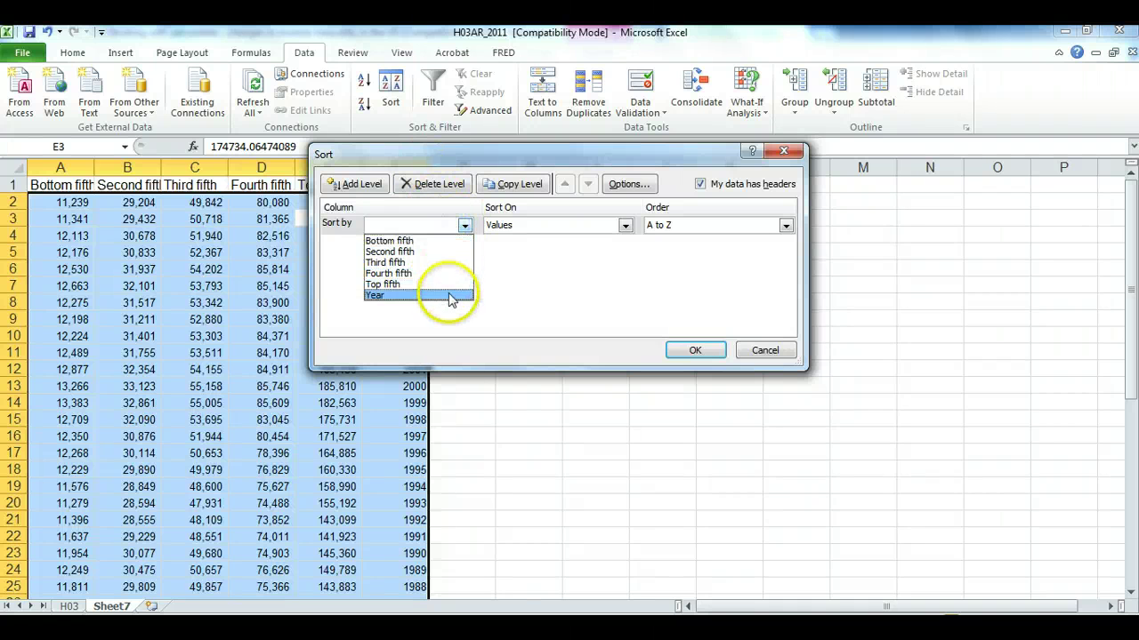
pyautogui.click(701, 350)
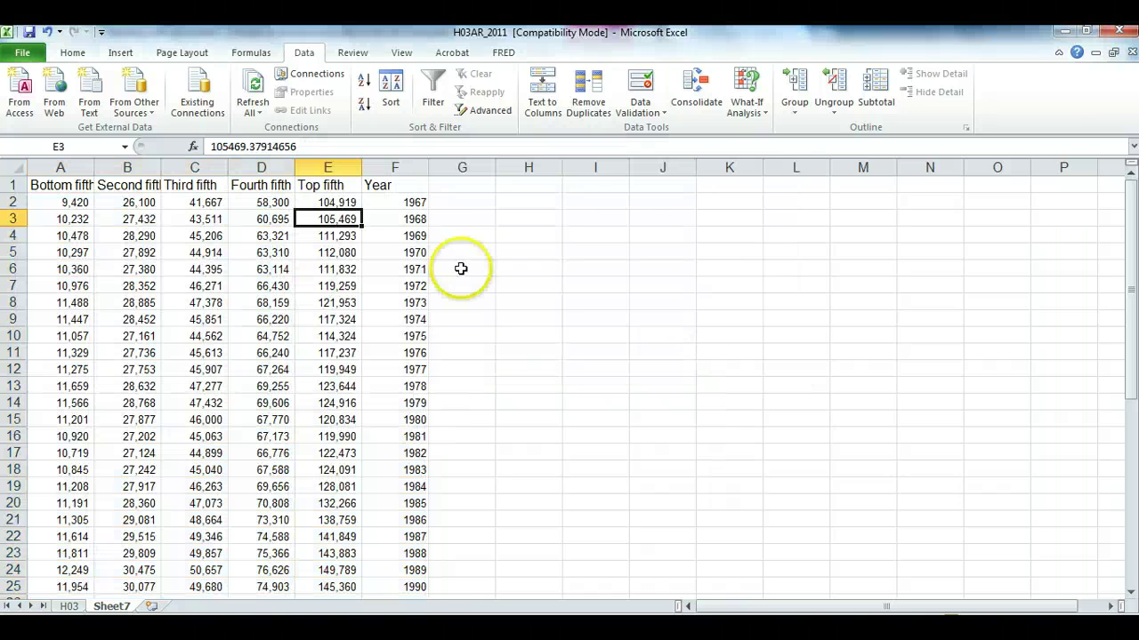
pyautogui.click(414, 203)
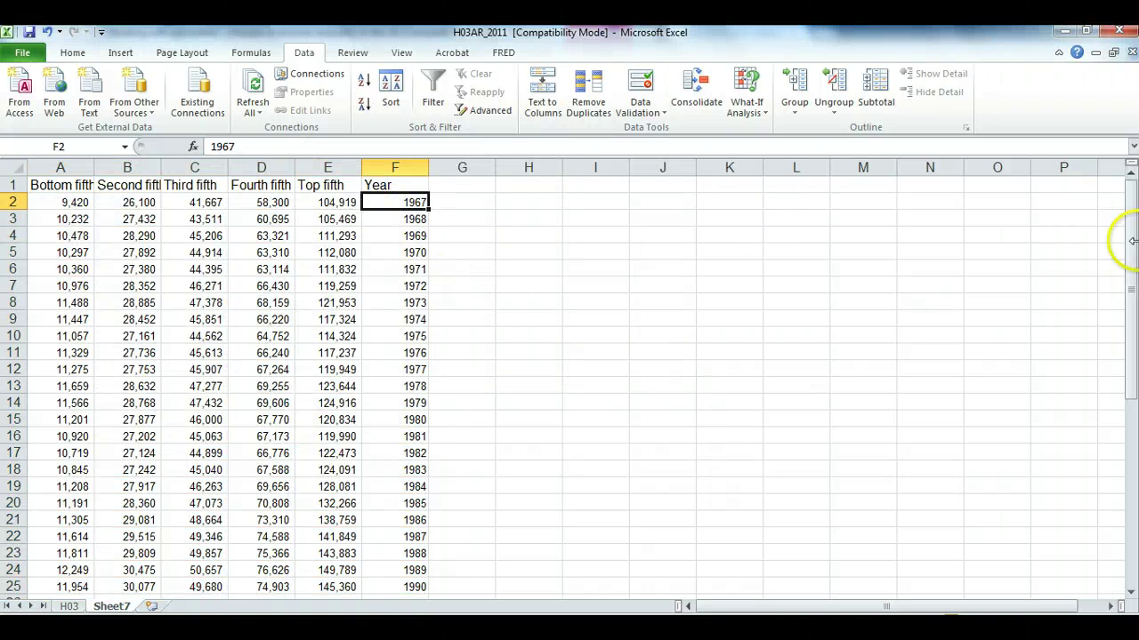
pyautogui.moveTo(1129, 245); pyautogui.dragTo(1110, 204)
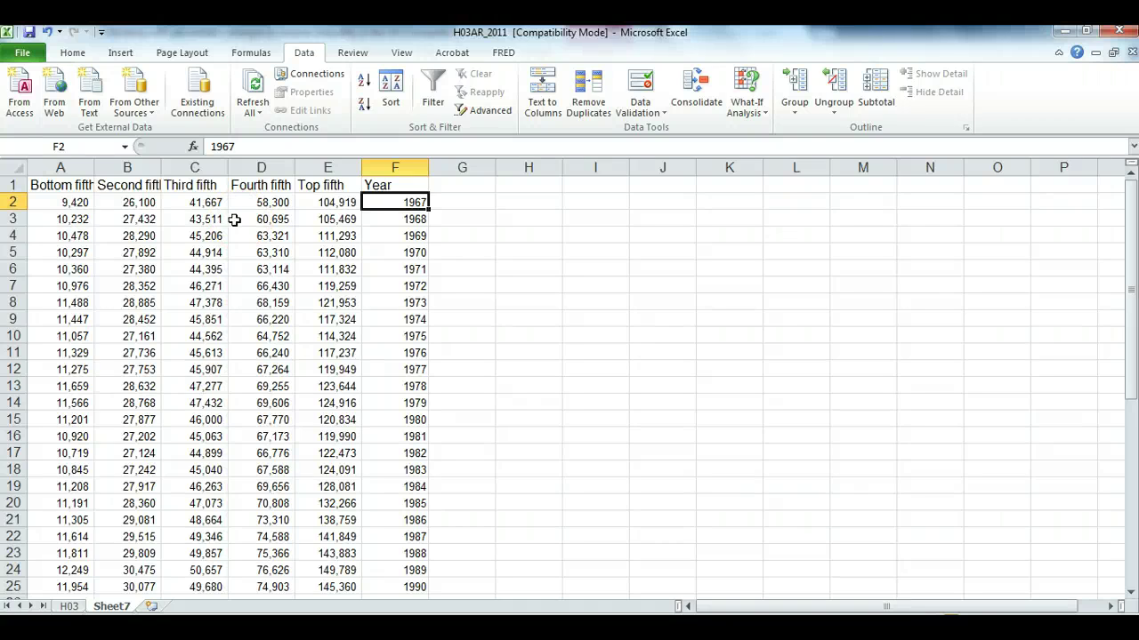
# - Widen column A to fit its heading and select the five income columns with their headings, A1:E46
pyautogui.moveTo(56, 202); pyautogui.dragTo(306, 209)
pyautogui.click(261, 236)
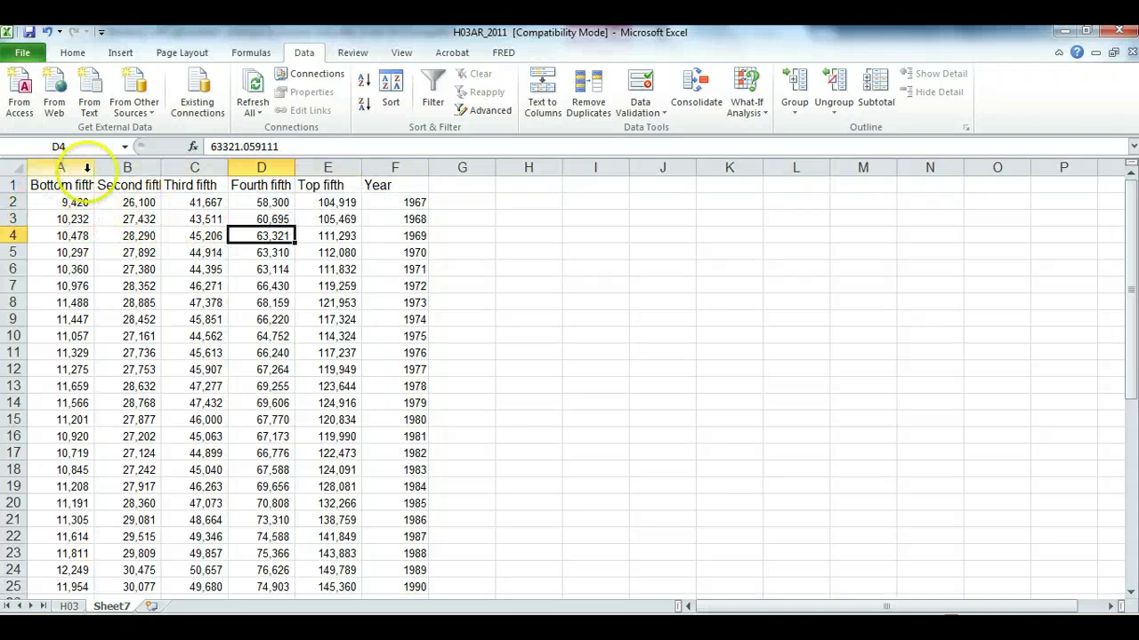
pyautogui.moveTo(94, 167); pyautogui.dragTo(357, 605)
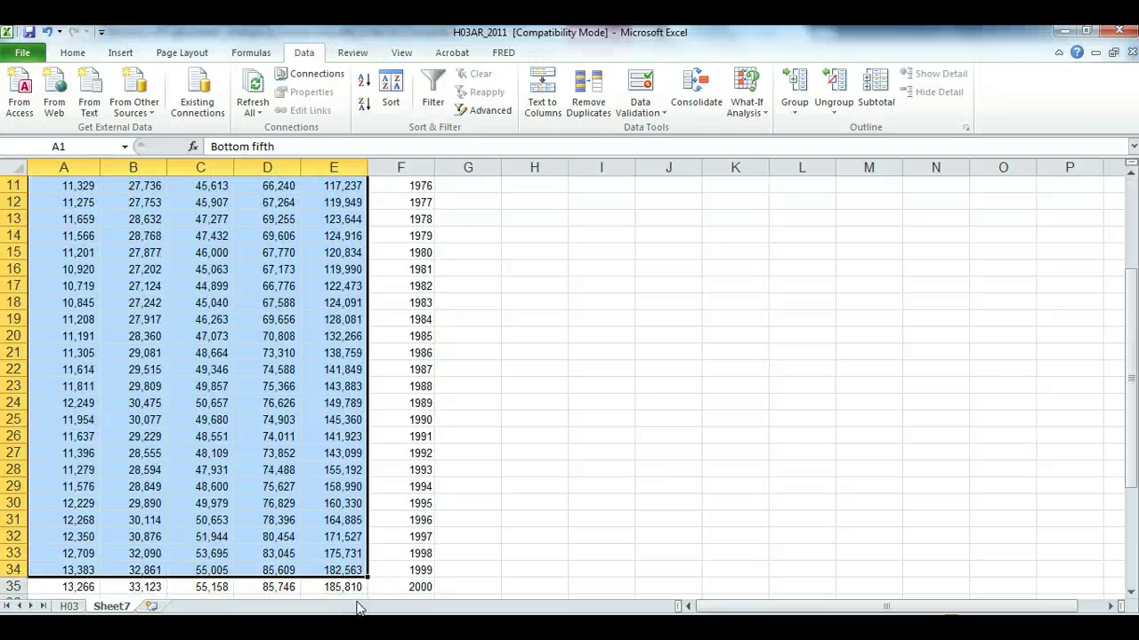
pyautogui.hotkey('ctrl', 'shift', 'Down')
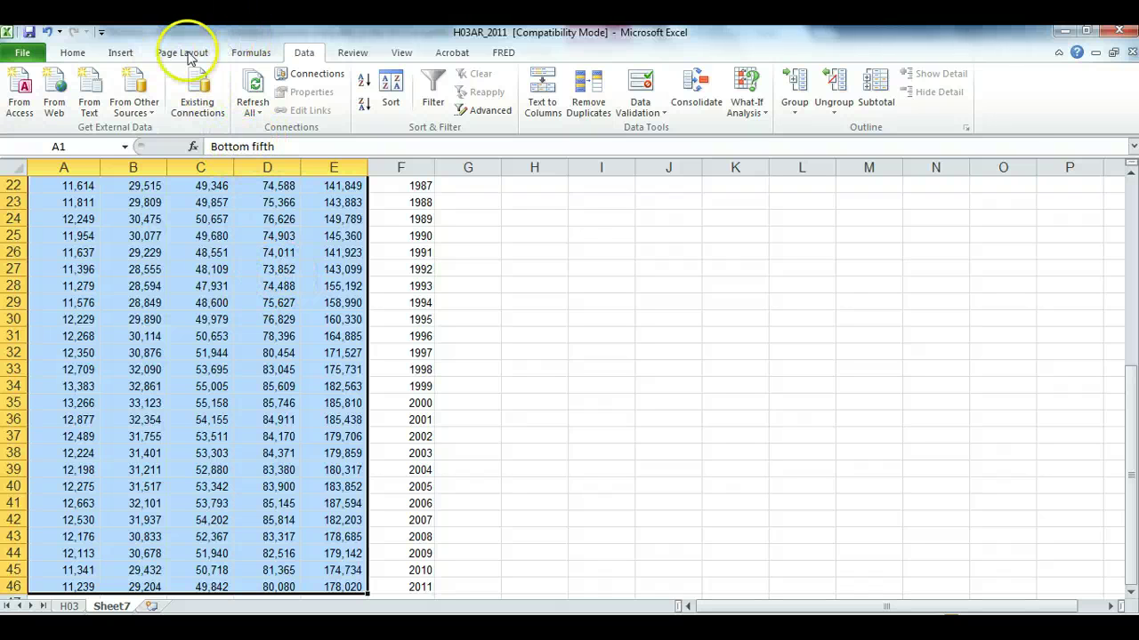
# - Insert a plain 2-D line chart of the selected incomes and move it next to the data
pyautogui.click(122, 54)
pyautogui.click(353, 105)
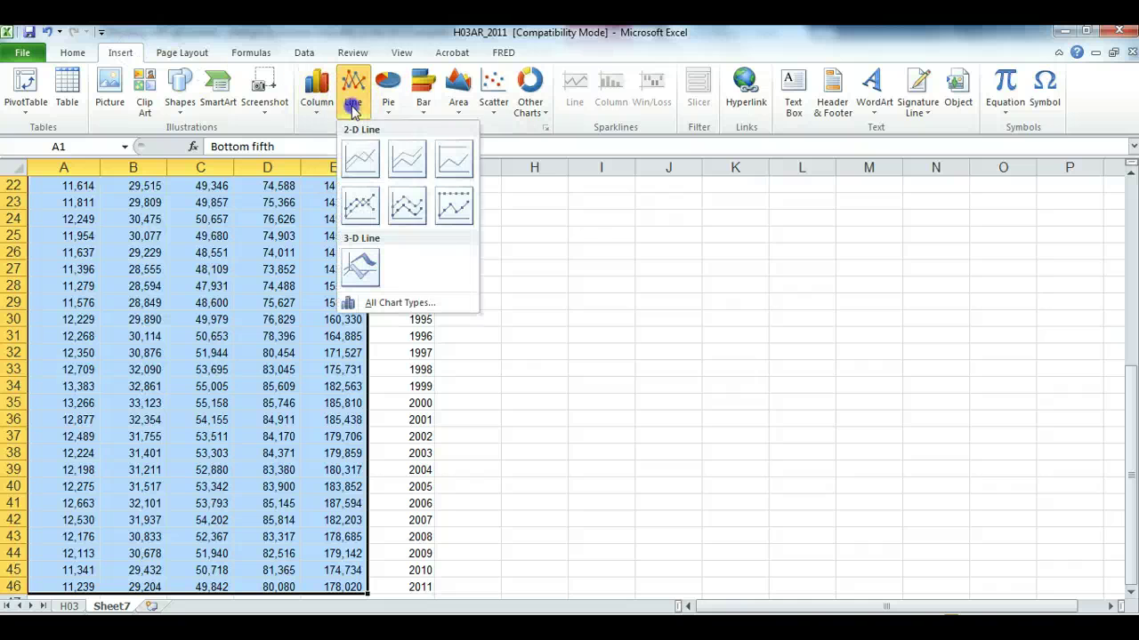
pyautogui.click(360, 158)
pyautogui.moveTo(726, 313); pyautogui.dragTo(679, 218)
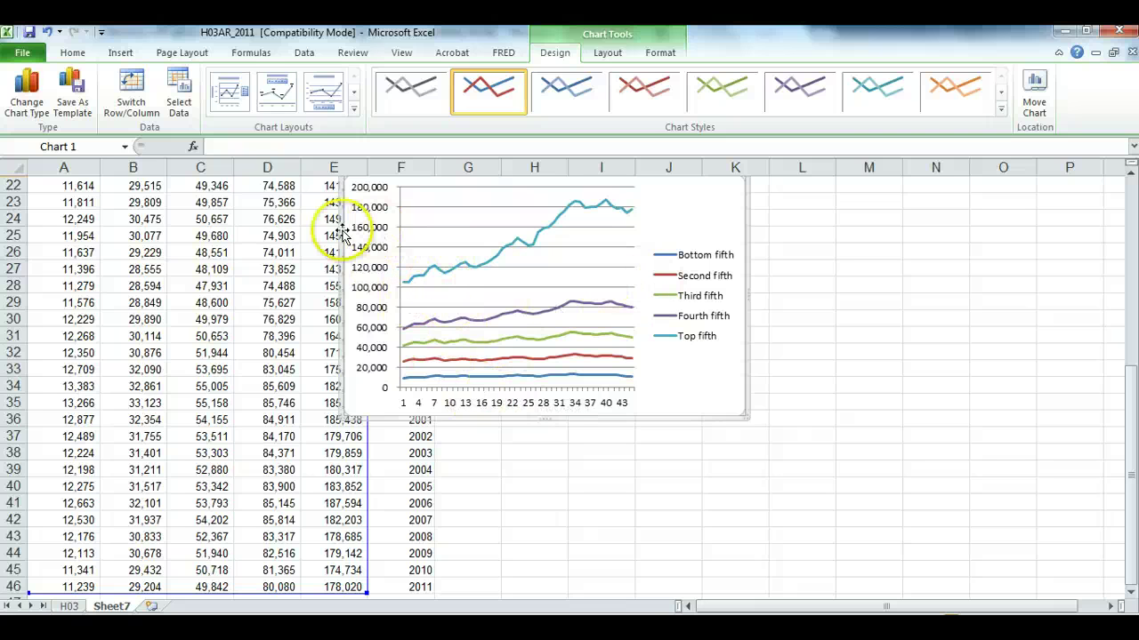
# - Set the chart's horizontal axis labels to the Year column including its heading, F1:F46
pyautogui.click(179, 107)
pyautogui.moveTo(558, 141); pyautogui.dragTo(649, 147)
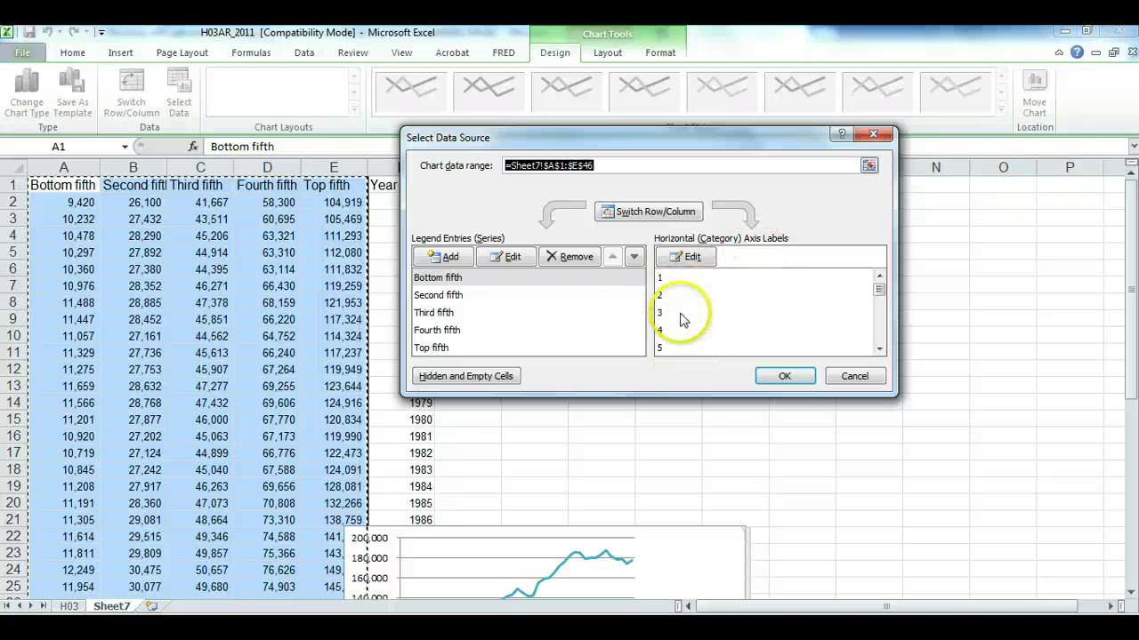
pyautogui.moveTo(674, 140); pyautogui.dragTo(825, 119)
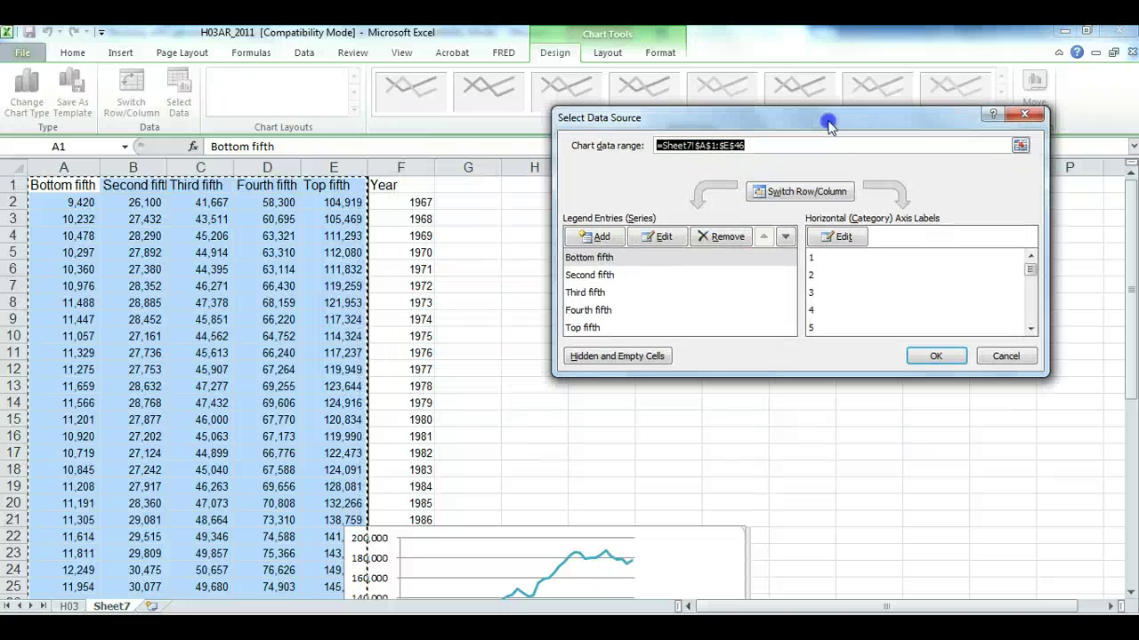
pyautogui.click(843, 236)
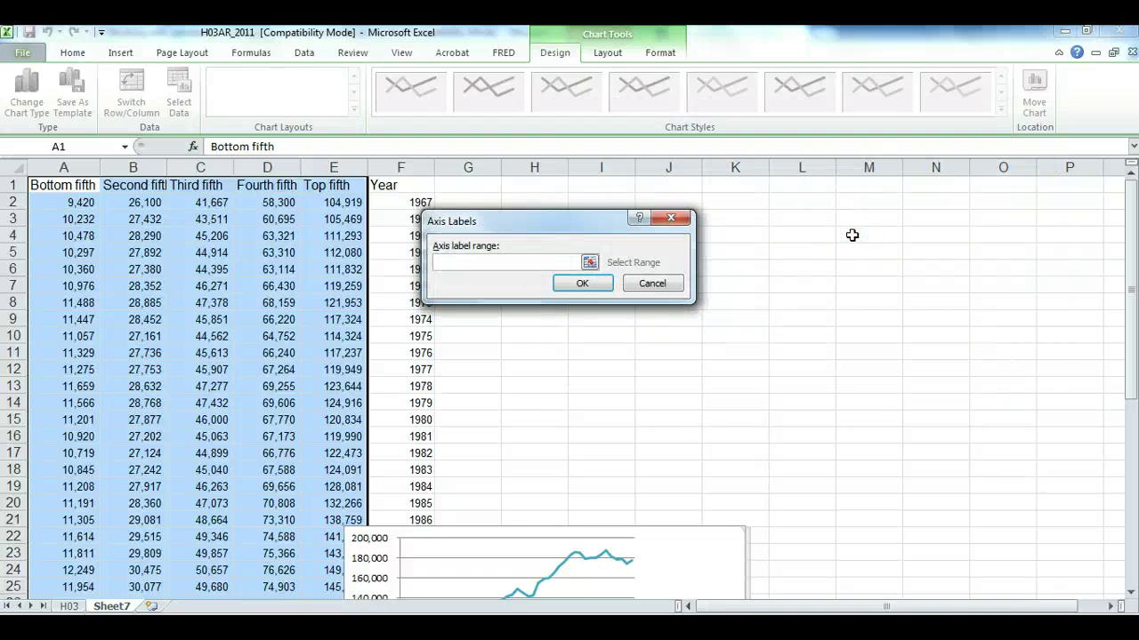
pyautogui.moveTo(630, 223); pyautogui.dragTo(751, 169)
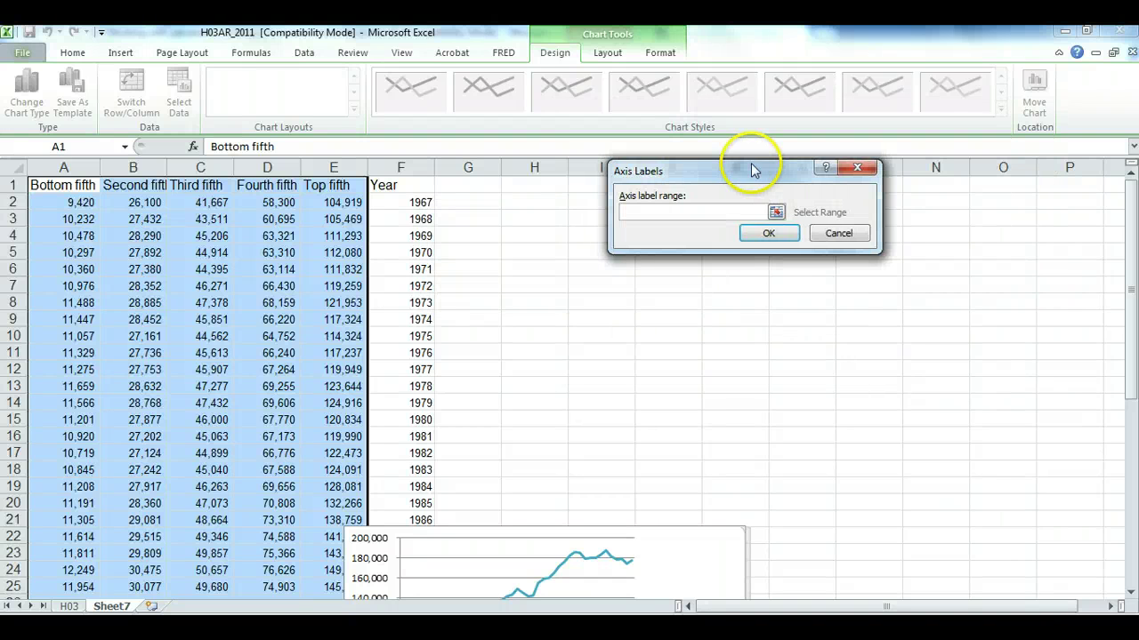
pyautogui.click(777, 215)
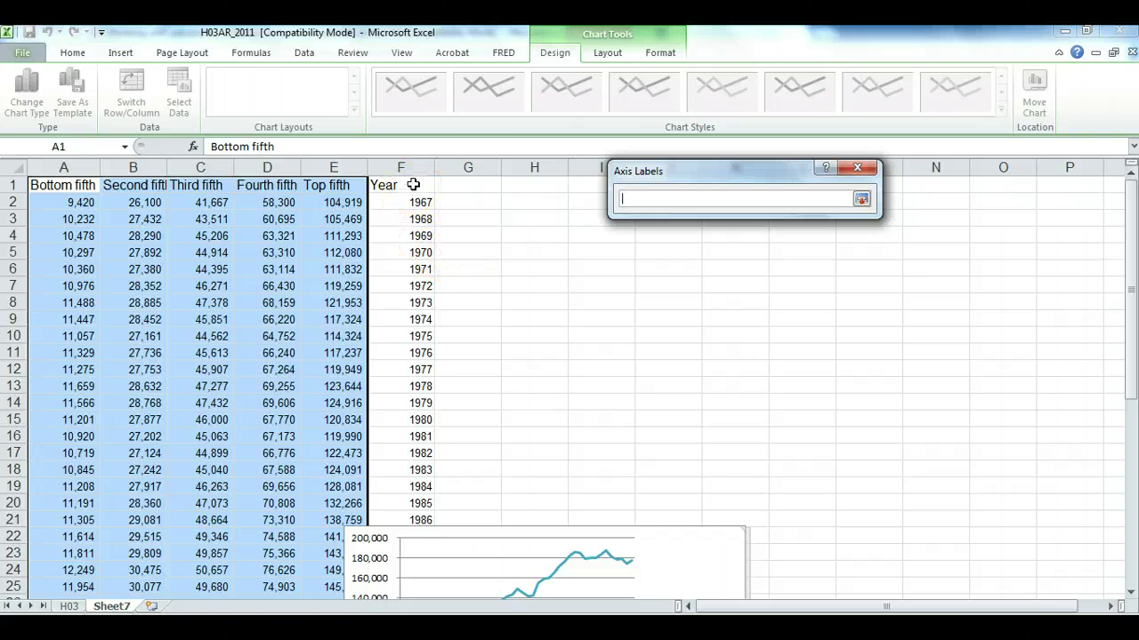
pyautogui.moveTo(414, 184); pyautogui.dragTo(421, 315)
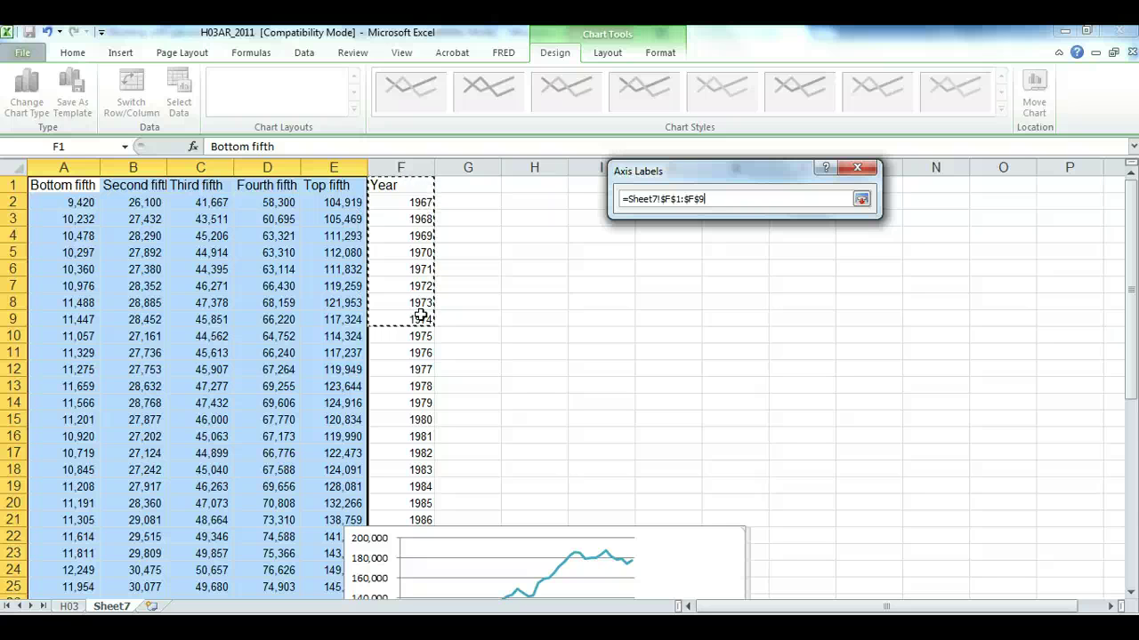
pyautogui.hotkey('ctrl', 'shift', 'Down')
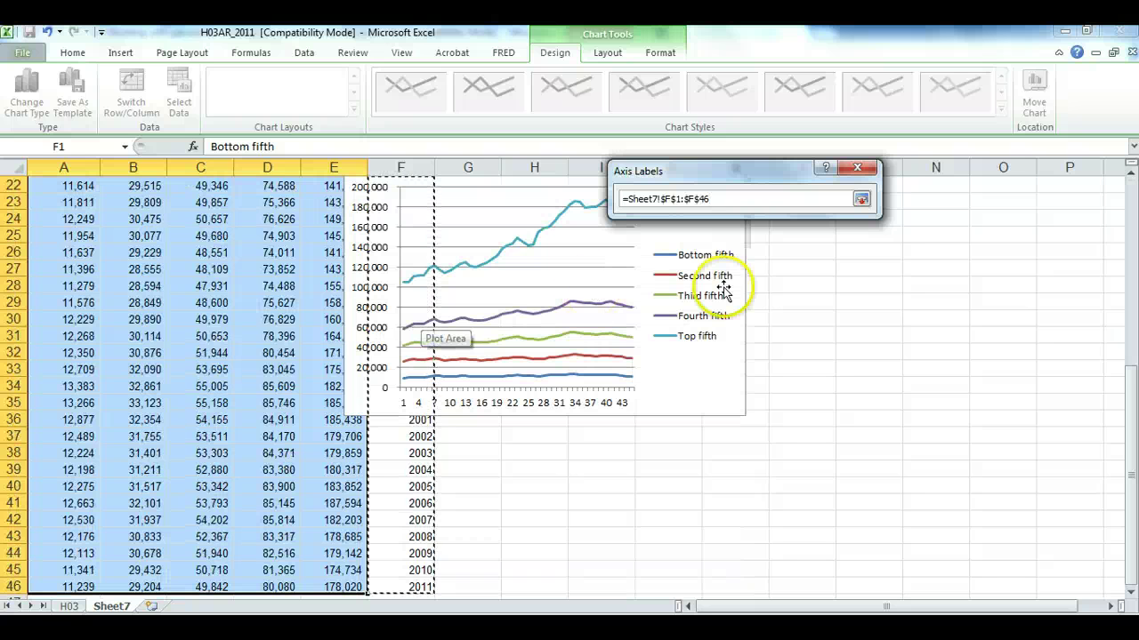
pyautogui.click(860, 201)
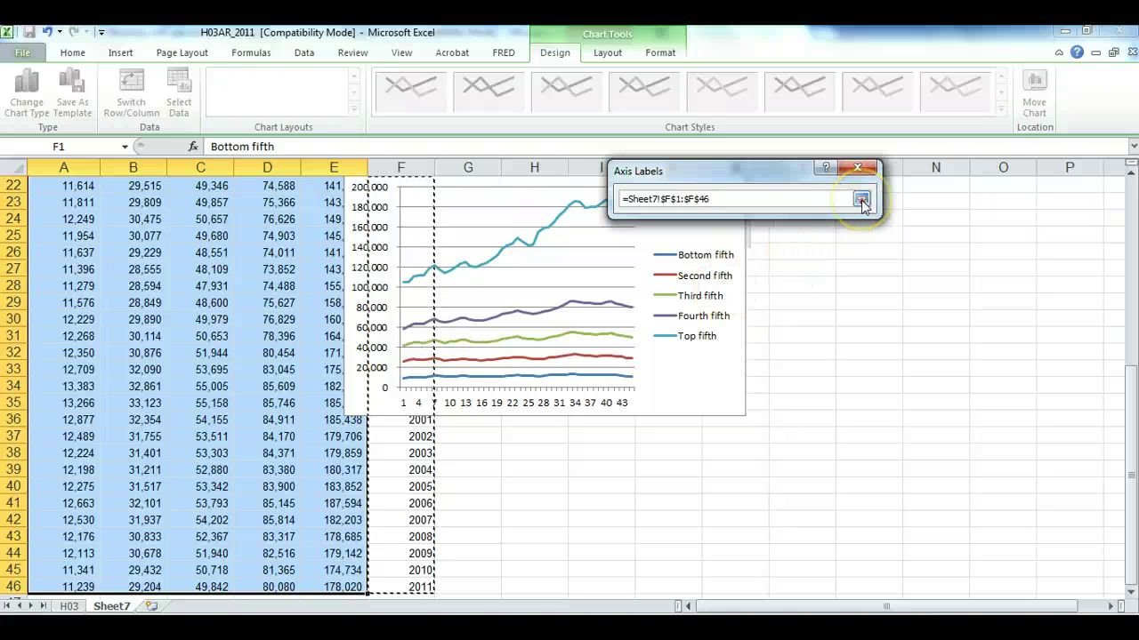
pyautogui.click(860, 200)
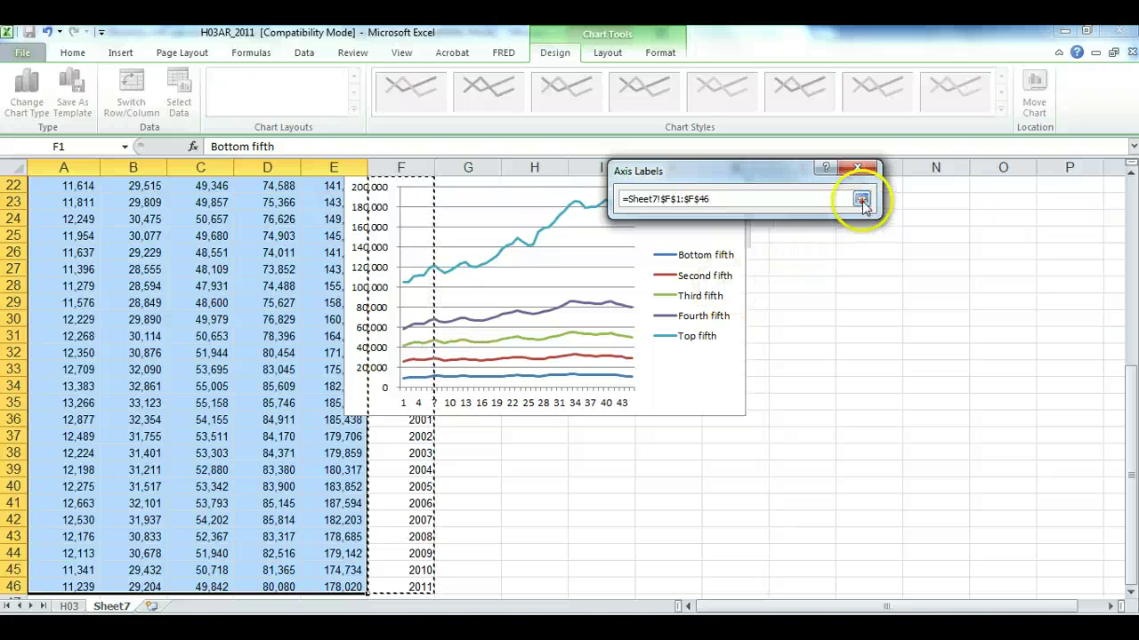
pyautogui.click(862, 201)
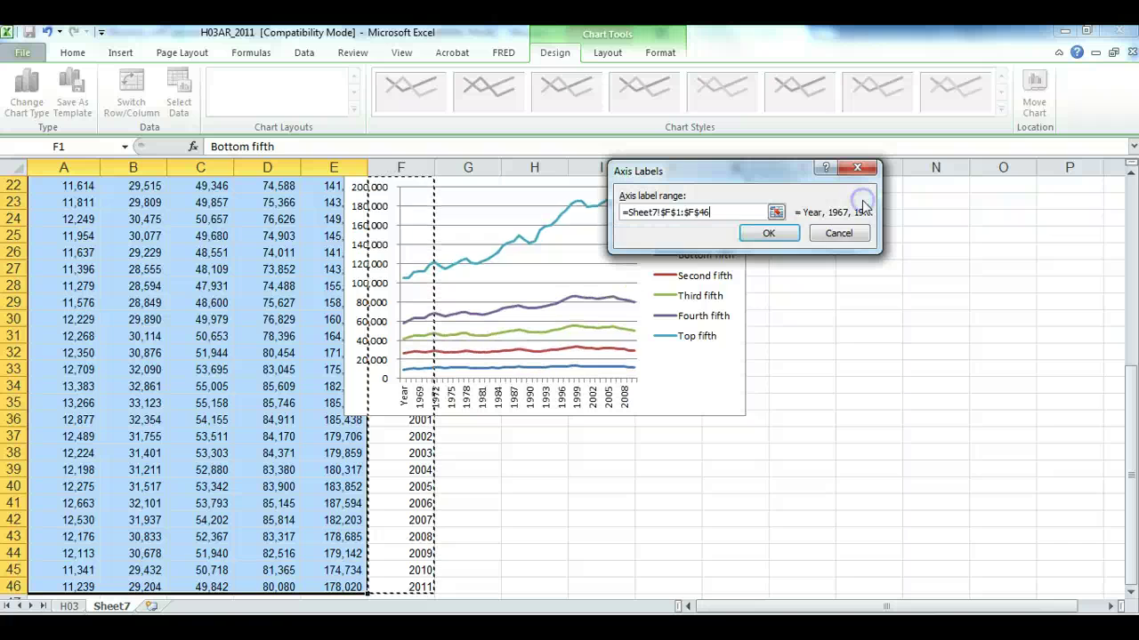
pyautogui.click(782, 234)
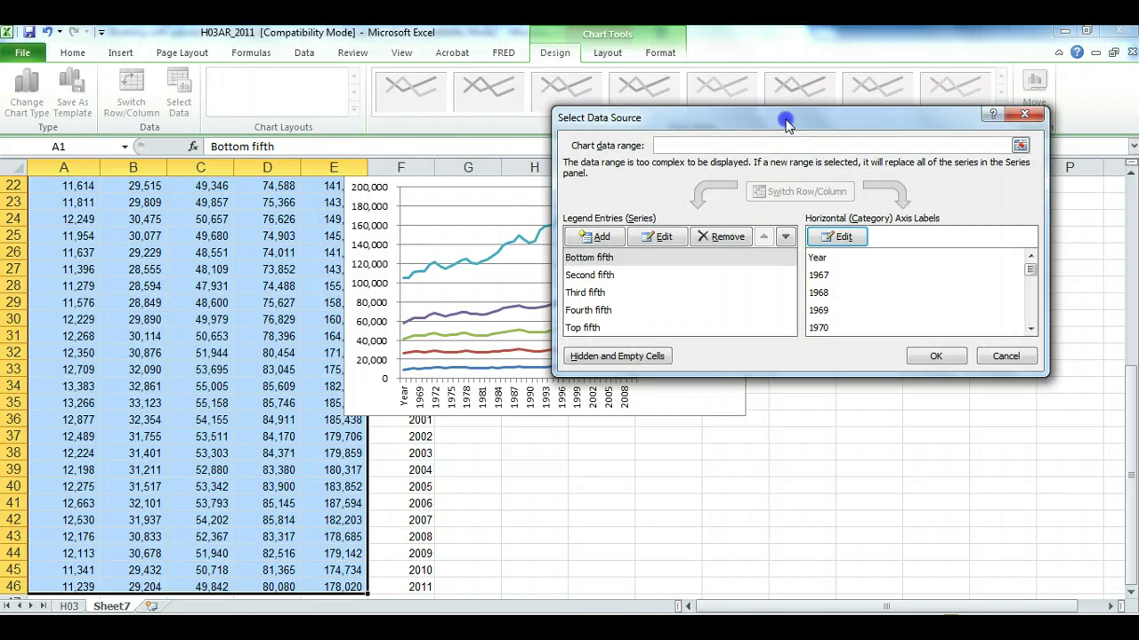
# - Replace the chart's horizontal axis label range with the years only, F2:F46, and accept the data source changes
pyautogui.moveTo(780, 124); pyautogui.dragTo(630, 135)
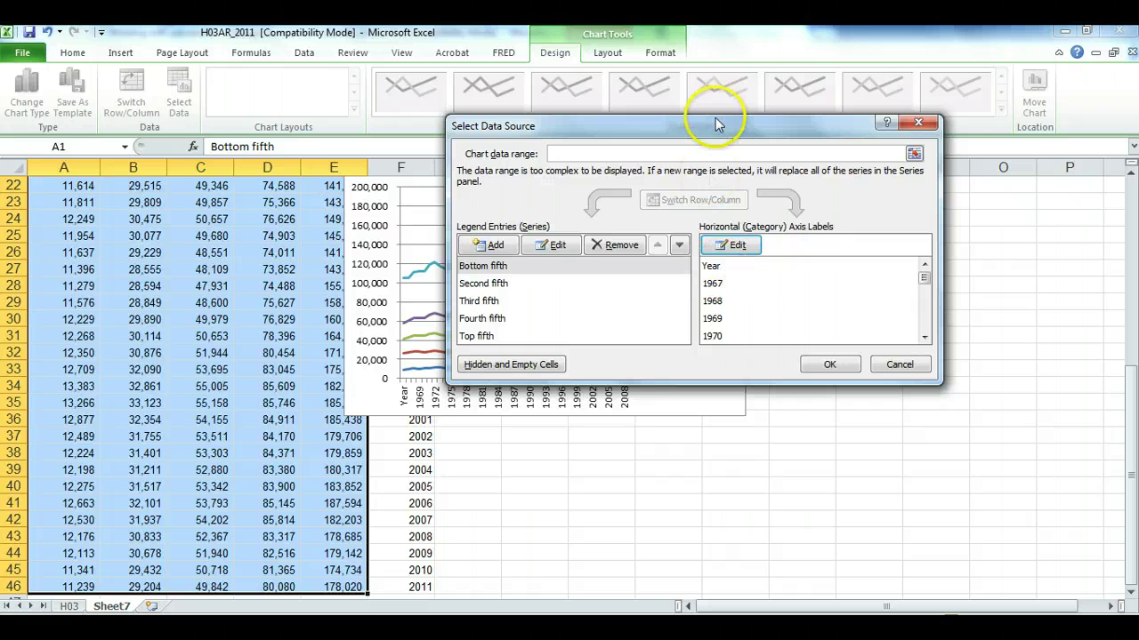
pyautogui.moveTo(719, 119); pyautogui.dragTo(867, 76)
pyautogui.click(402, 396)
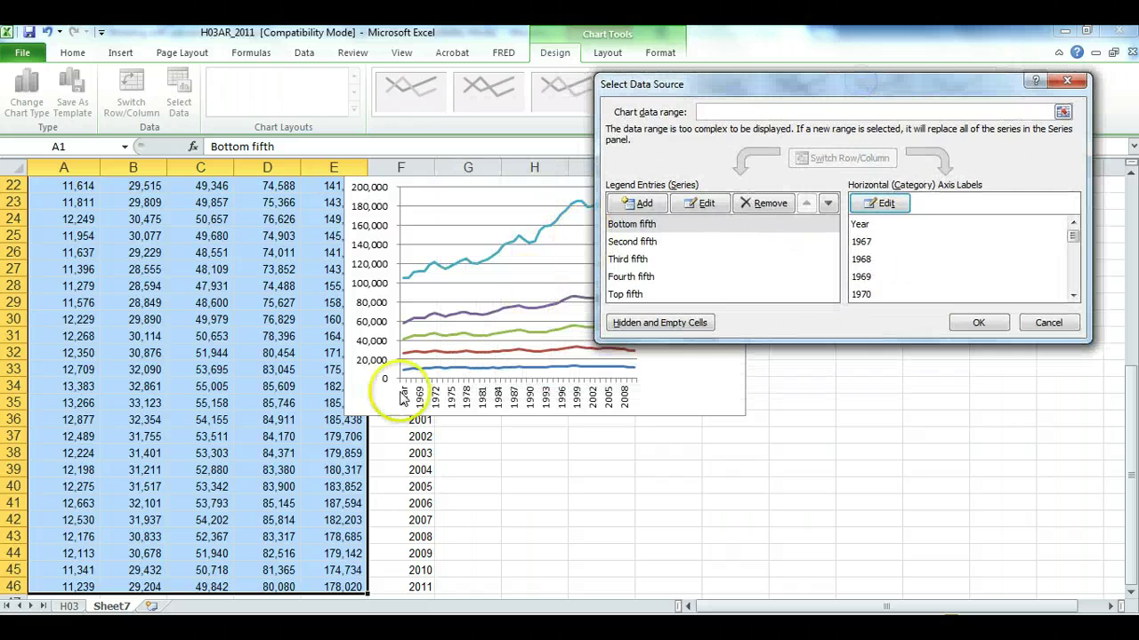
pyautogui.click(885, 204)
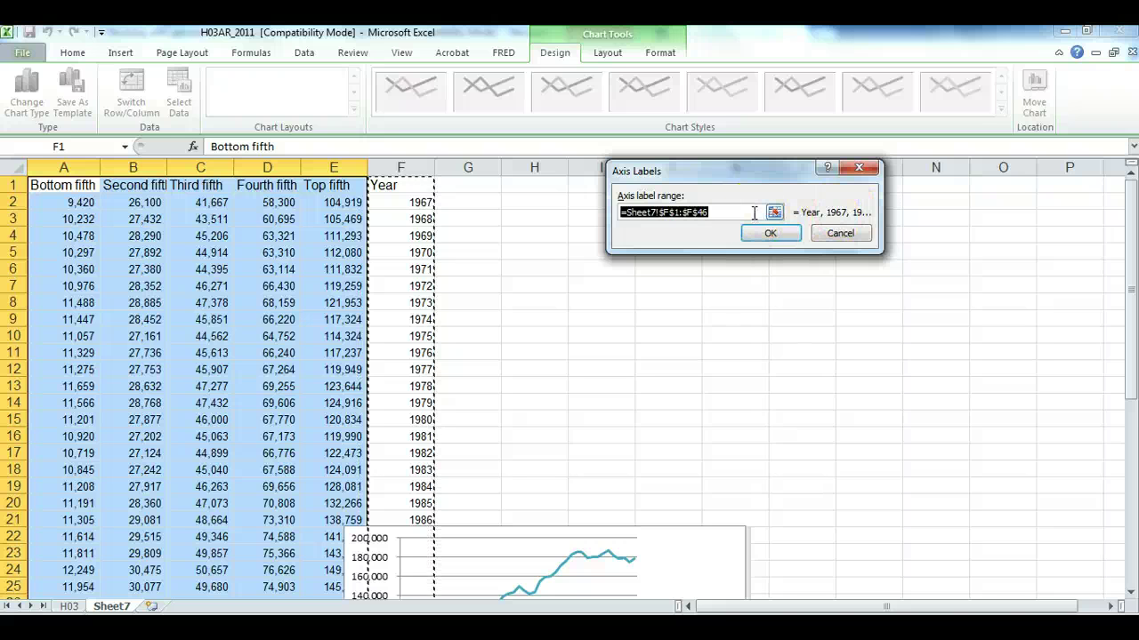
pyautogui.press('BackSpace')
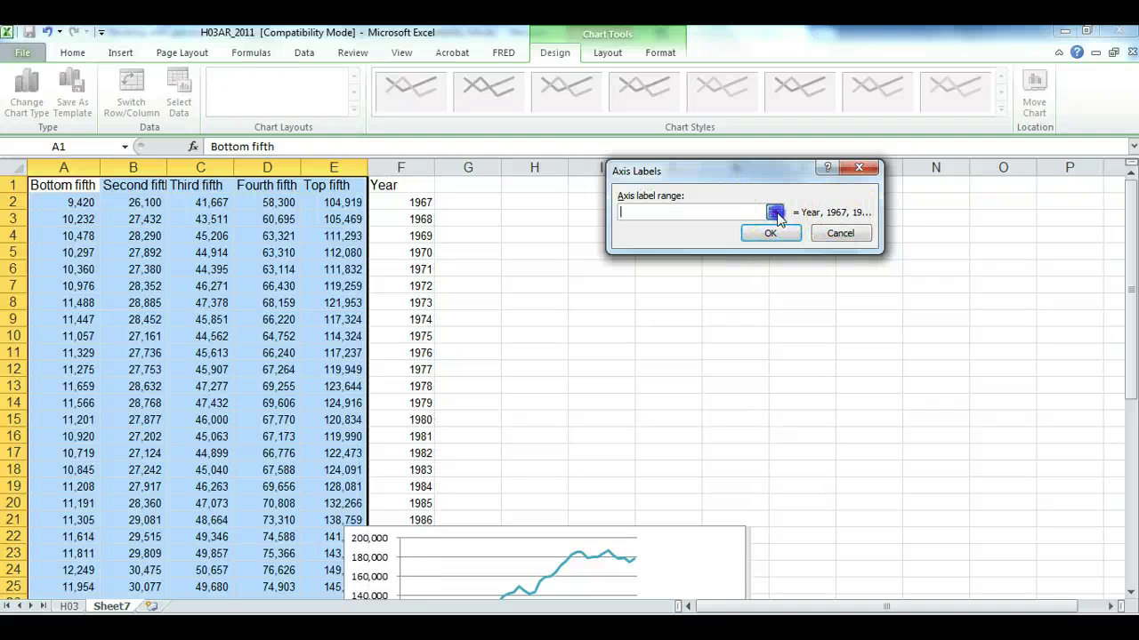
pyautogui.click(773, 211)
pyautogui.click(399, 199)
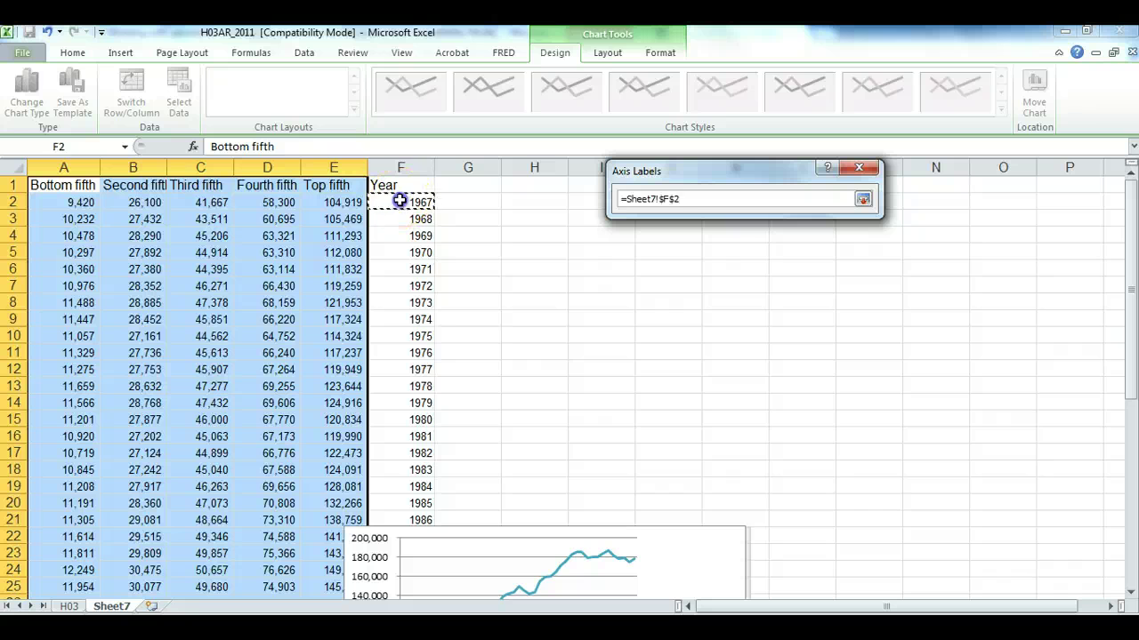
pyautogui.moveTo(399, 201); pyautogui.dragTo(404, 235)
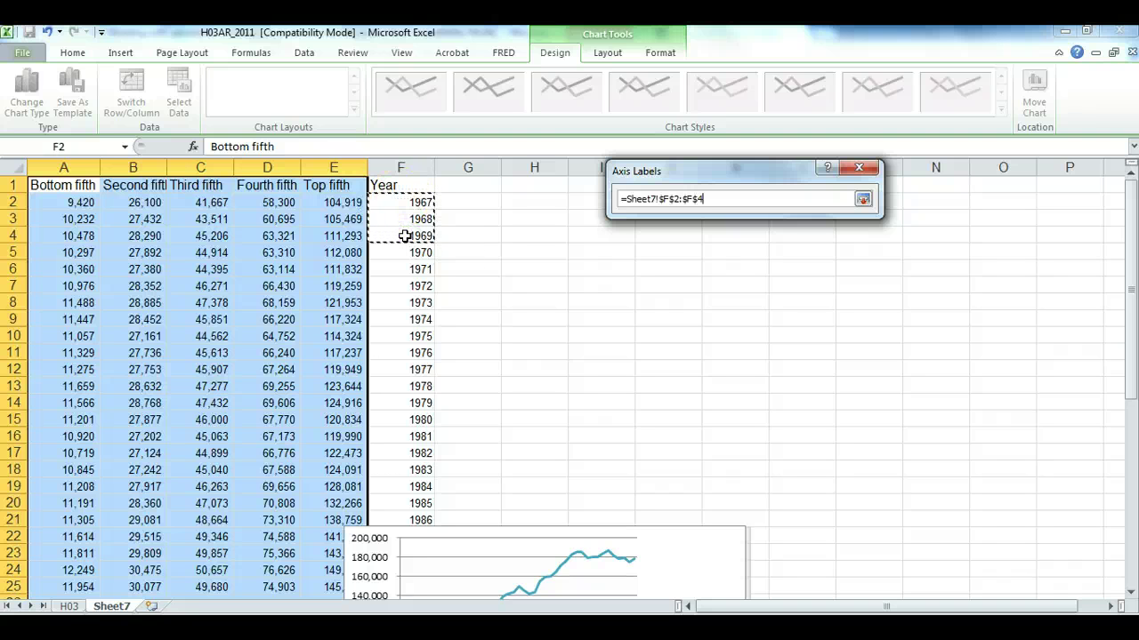
pyautogui.moveTo(405, 236); pyautogui.dragTo(400, 587)
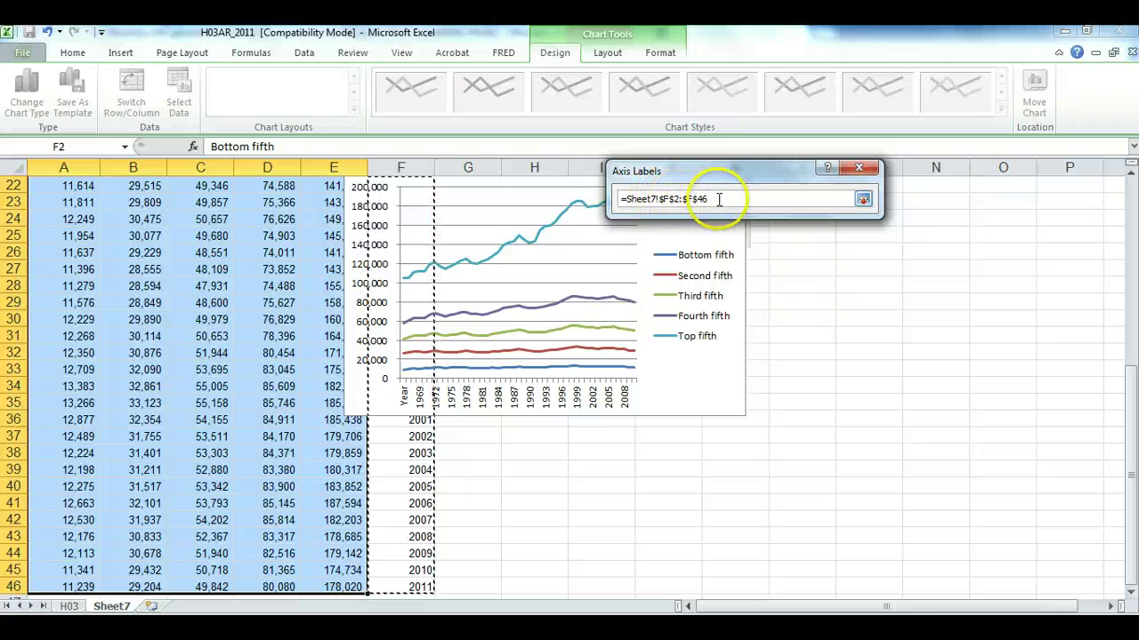
pyautogui.click(862, 198)
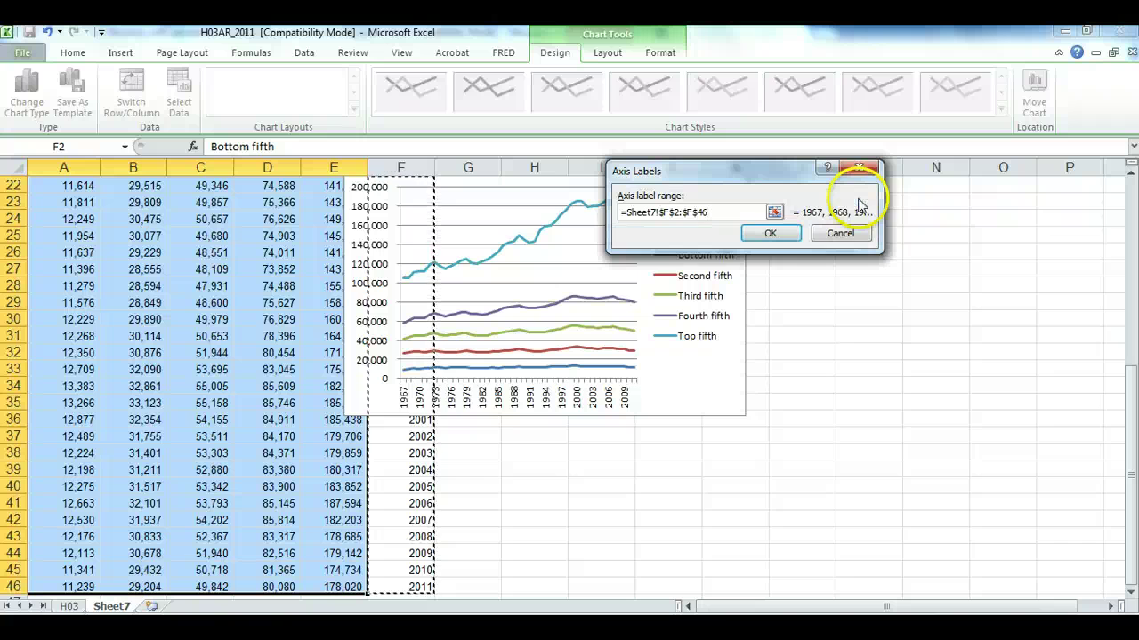
pyautogui.click(770, 233)
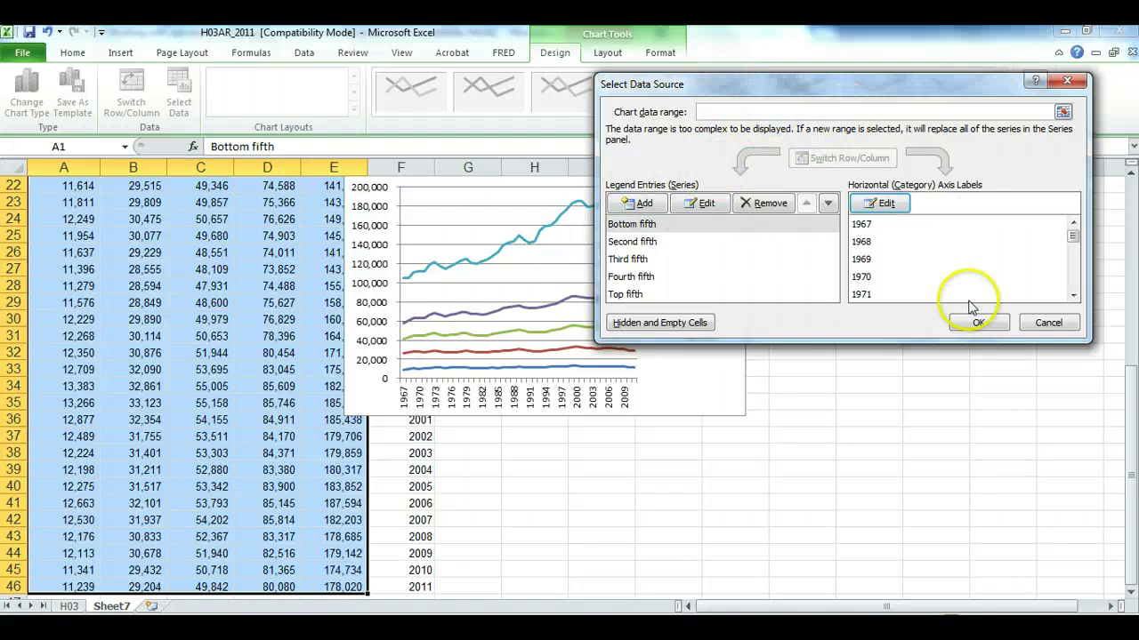
pyautogui.click(980, 324)
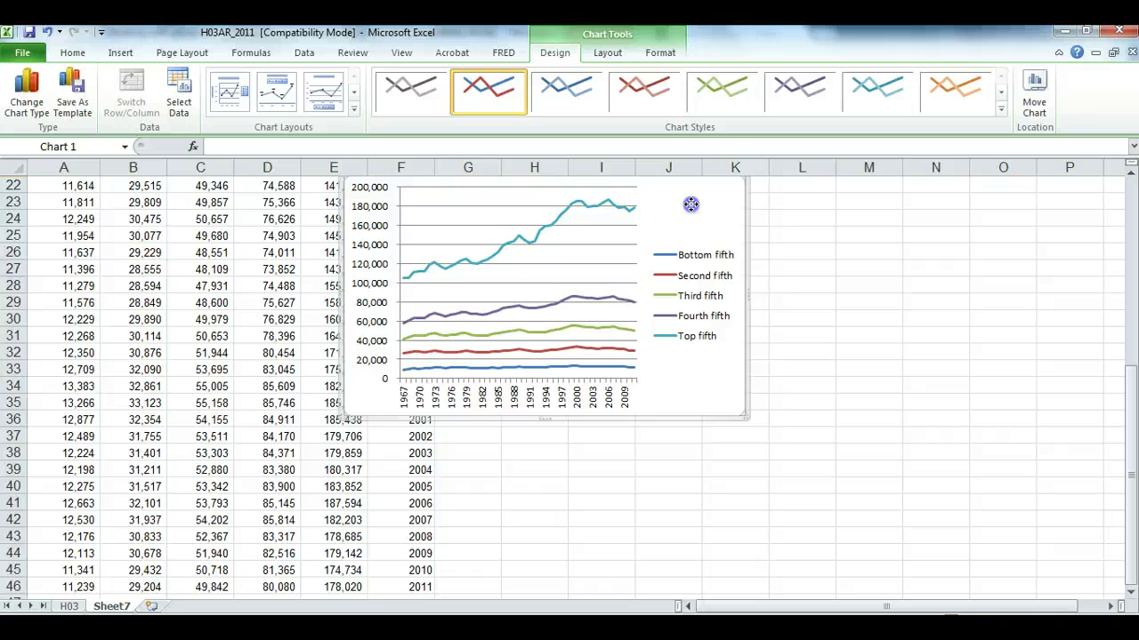
# - Move the income line chart out of the worksheet onto its own new chart sheet
pyautogui.moveTo(694, 207); pyautogui.dragTo(757, 264)
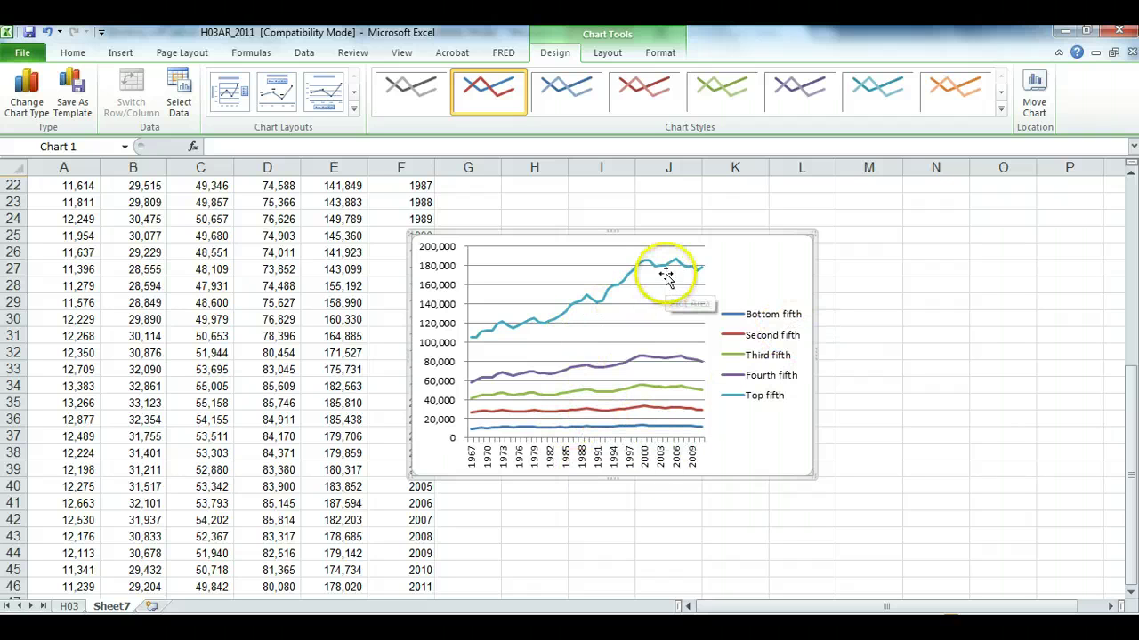
pyautogui.moveTo(739, 257); pyautogui.dragTo(716, 246)
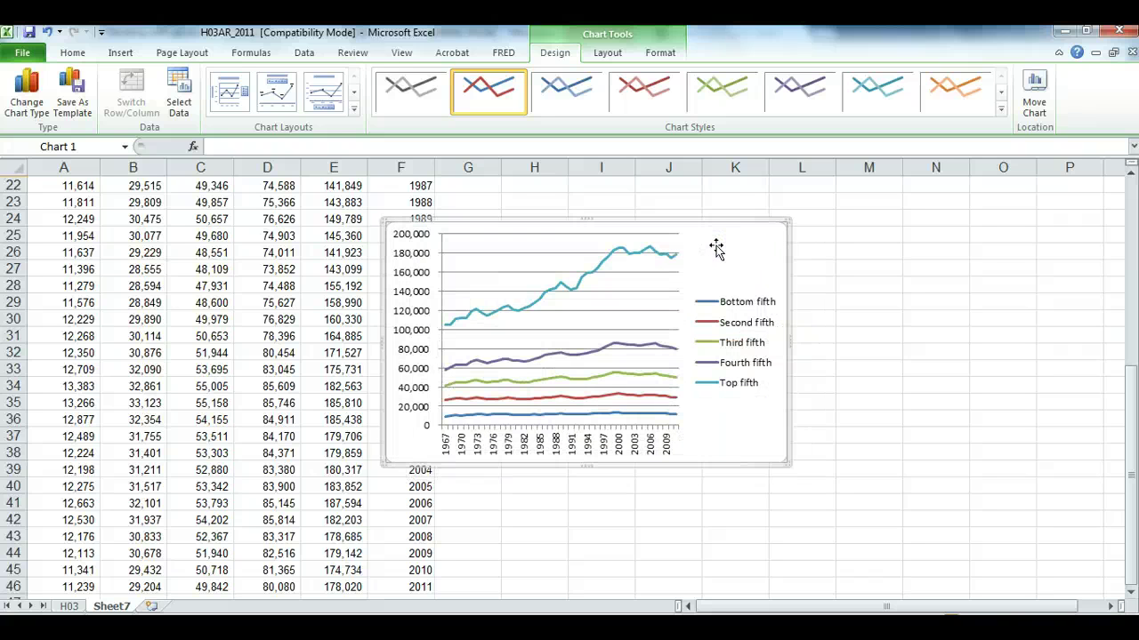
pyautogui.moveTo(719, 250); pyautogui.dragTo(738, 248)
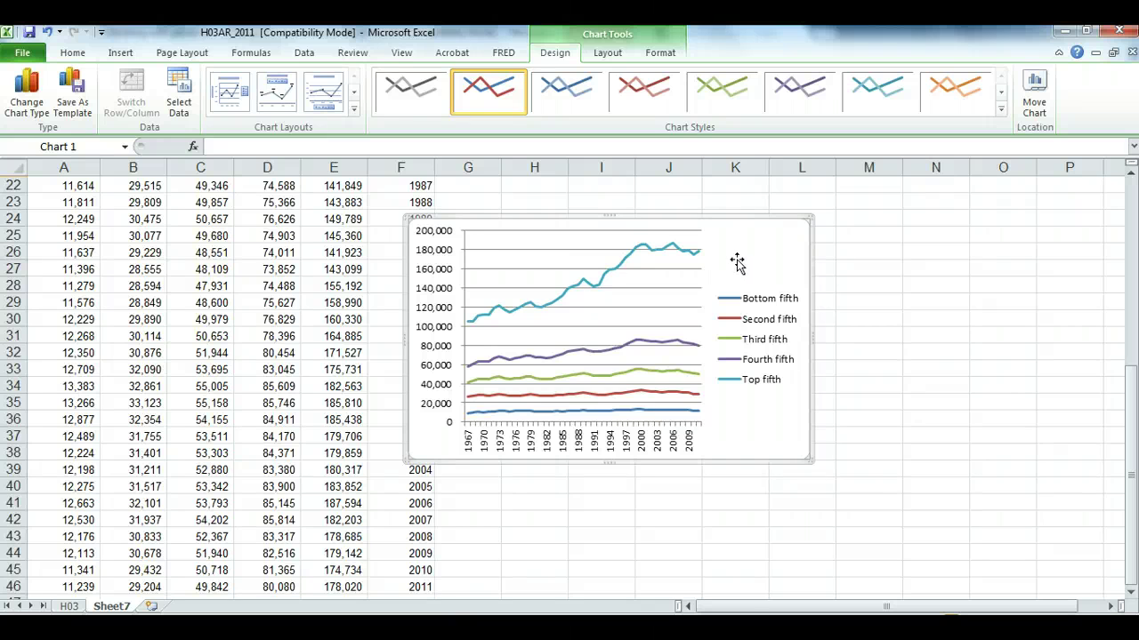
pyautogui.rightClick(737, 264)
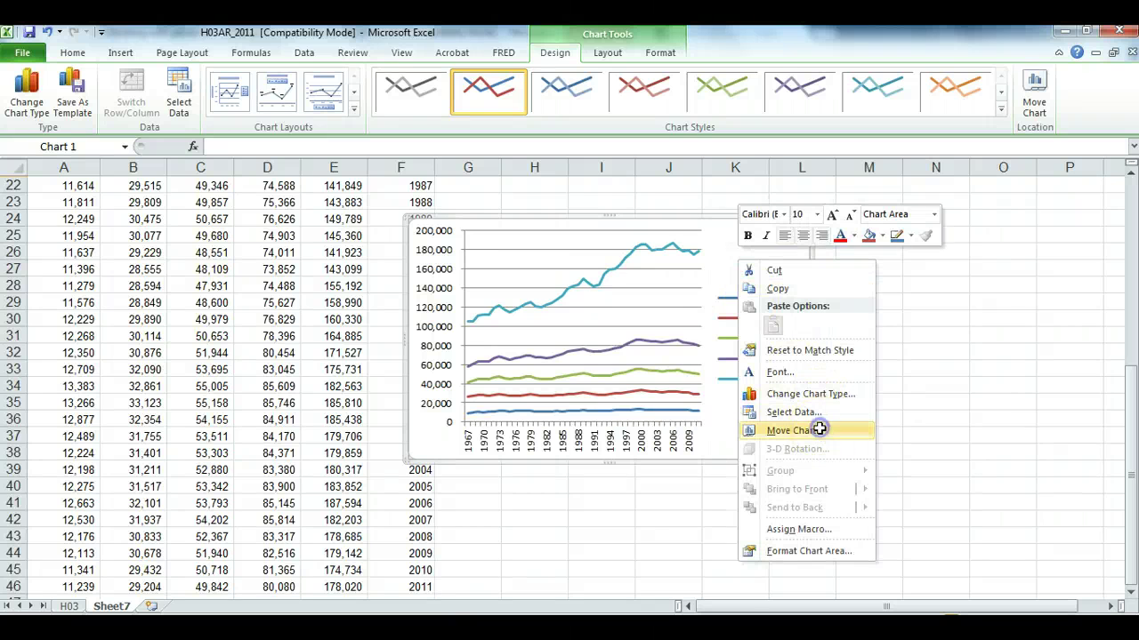
pyautogui.click(801, 432)
pyautogui.click(716, 402)
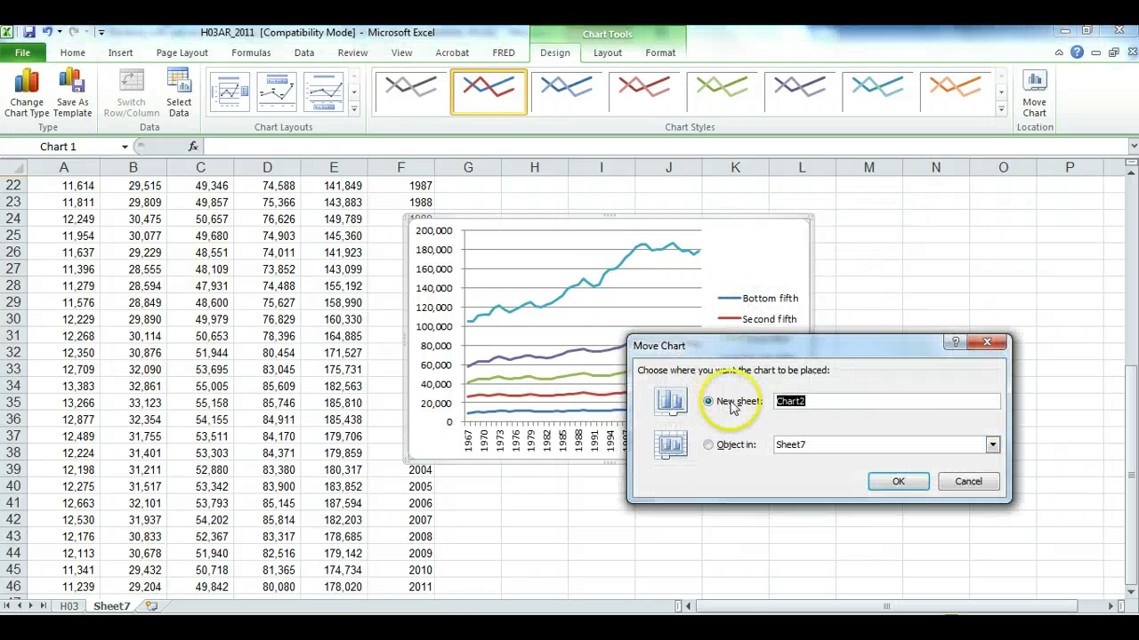
pyautogui.click(903, 481)
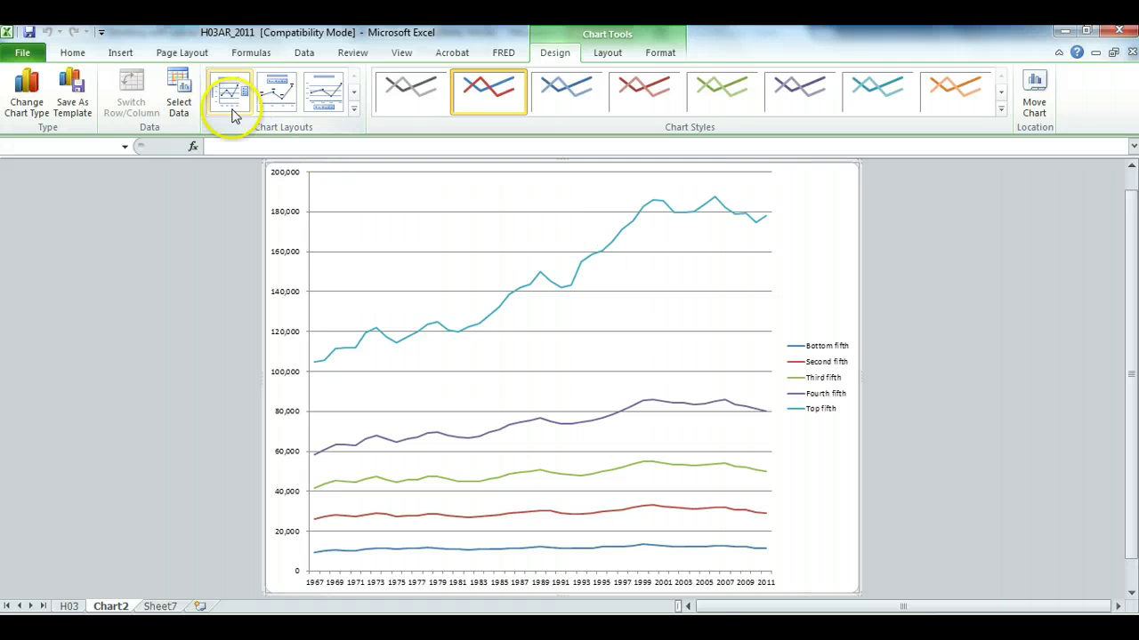
# - Apply the chart layout with chart title, vertical axis title and legend, and title the chart "Average incomes by quintile in the US,"
pyautogui.click(231, 111)
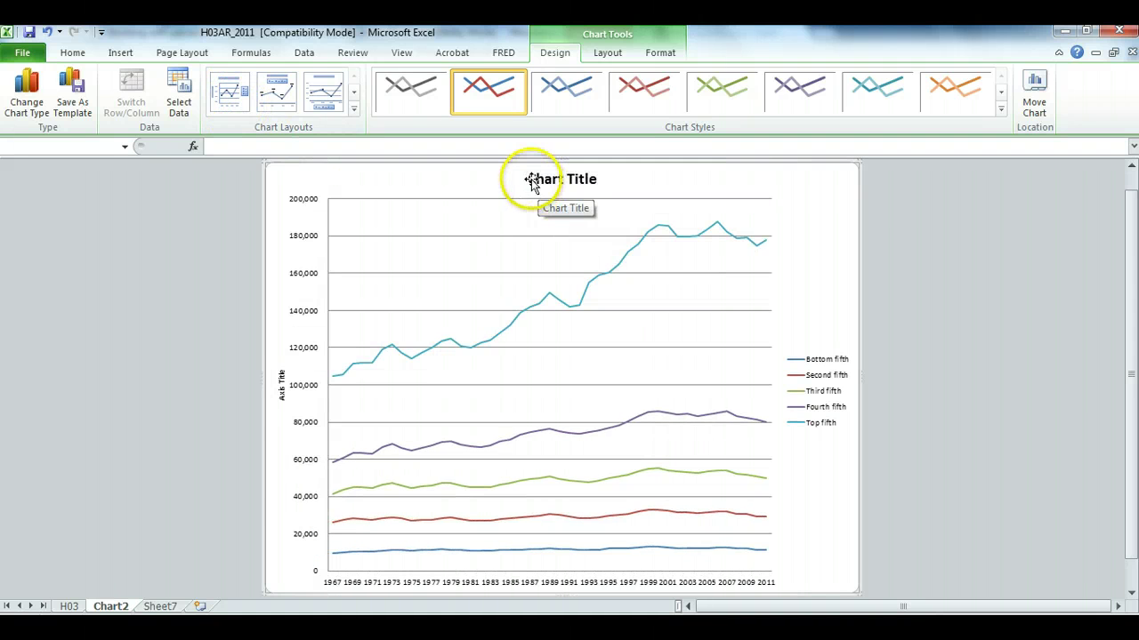
pyautogui.click(532, 181)
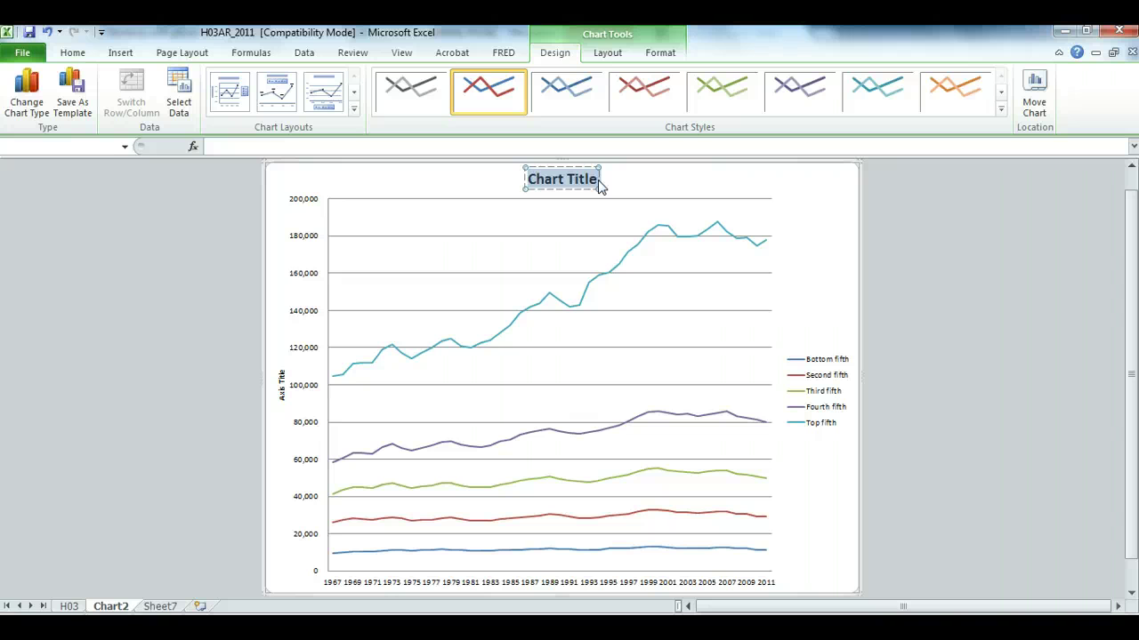
pyautogui.write('Average')
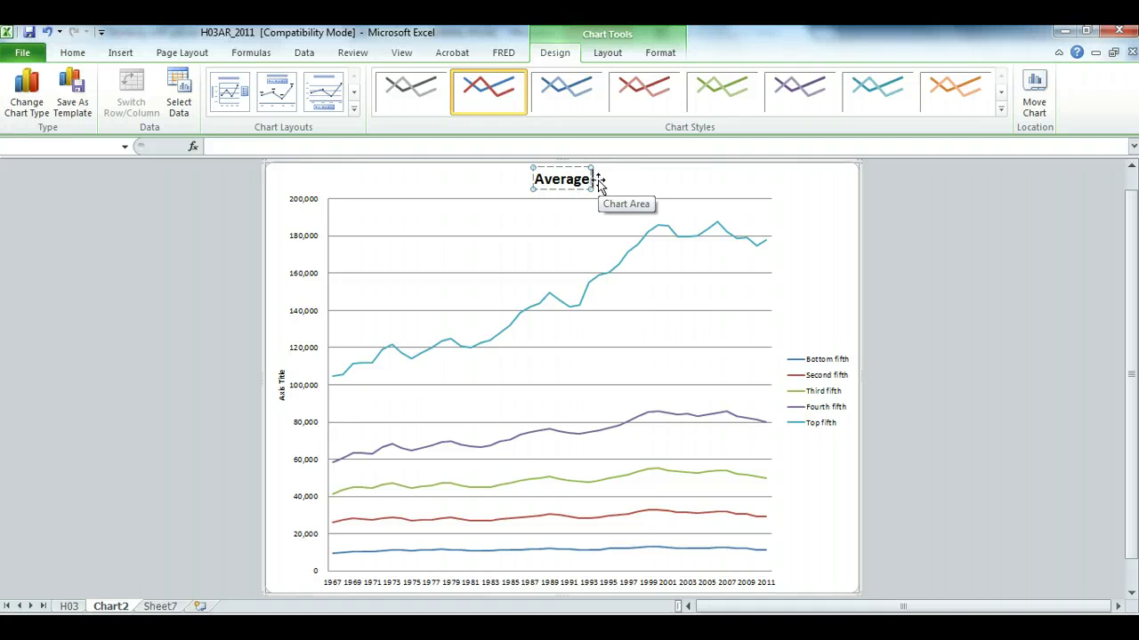
pyautogui.write(' incomes by qui')
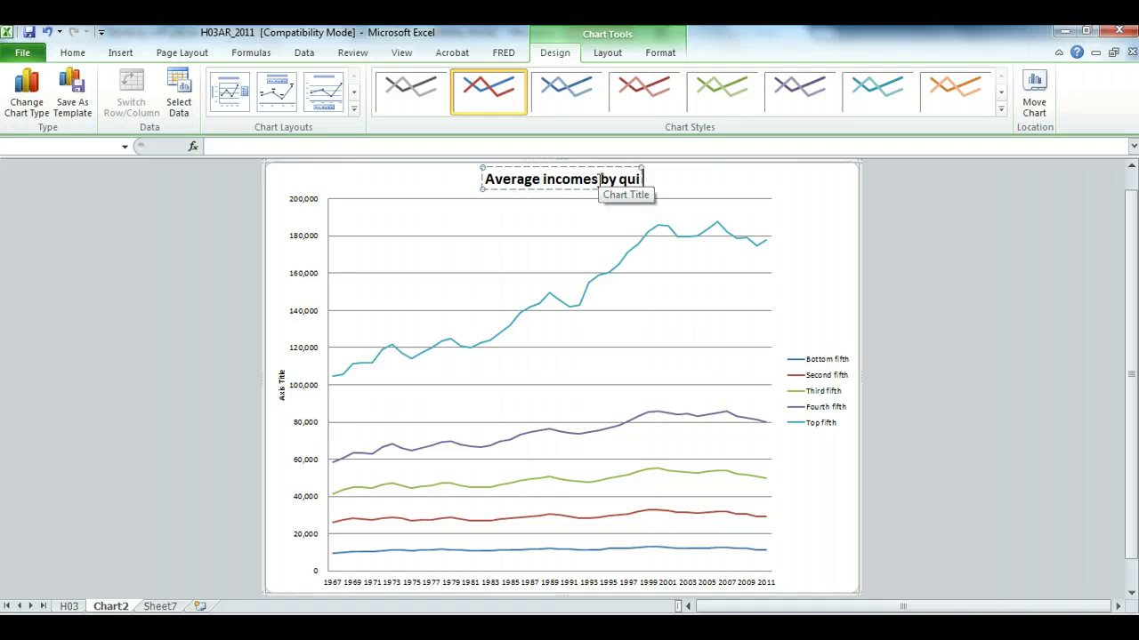
pyautogui.write('ntile')
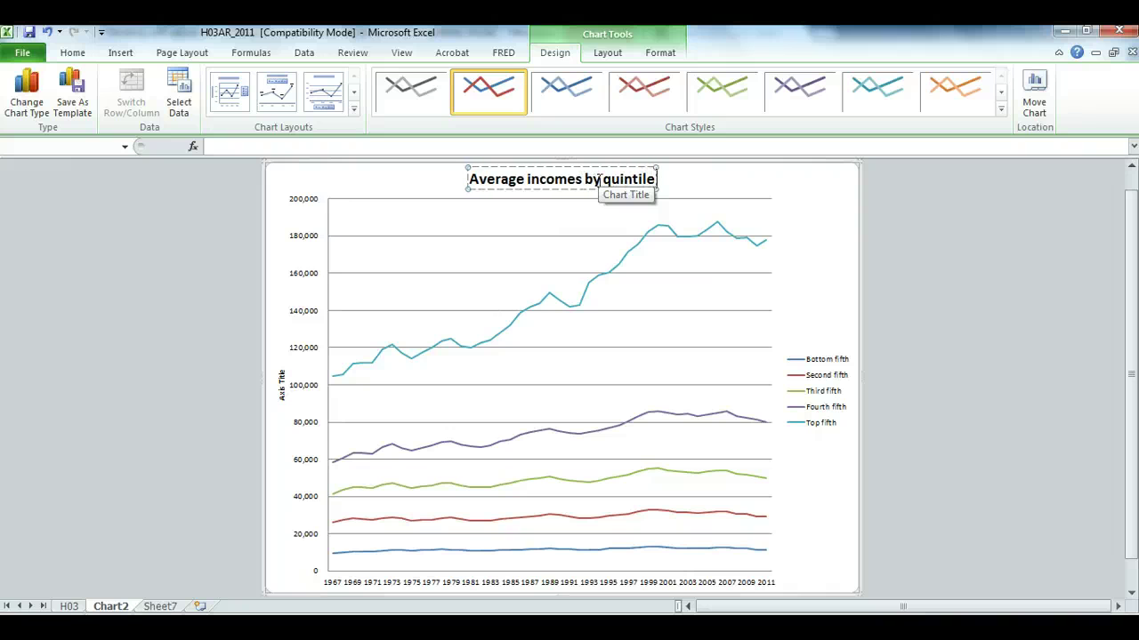
pyautogui.write(' in the US')
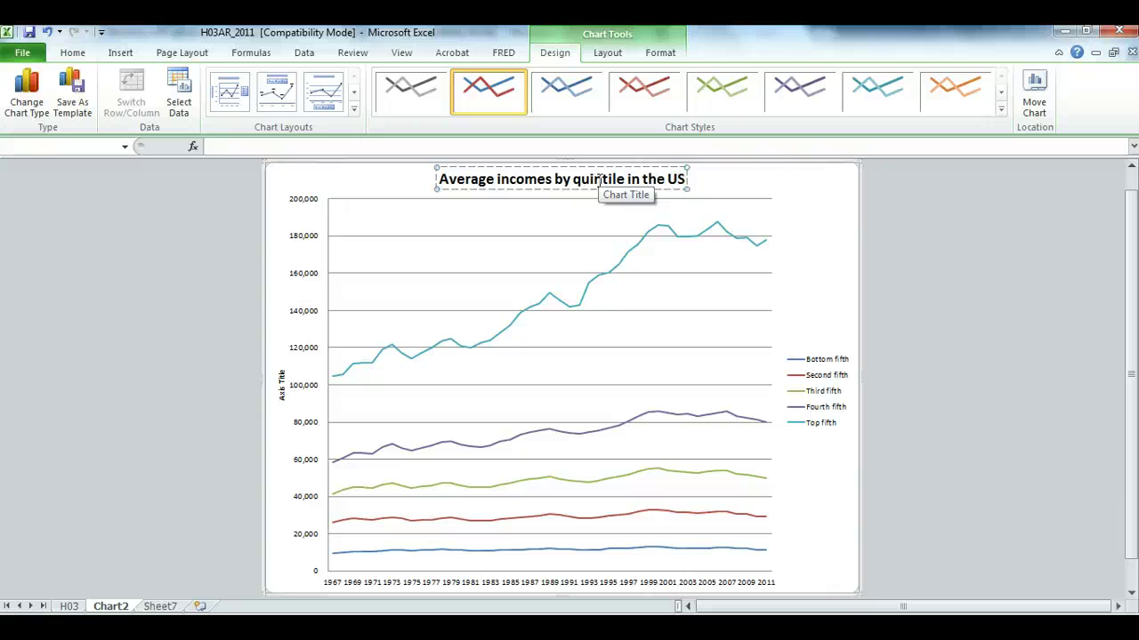
pyautogui.write(',')
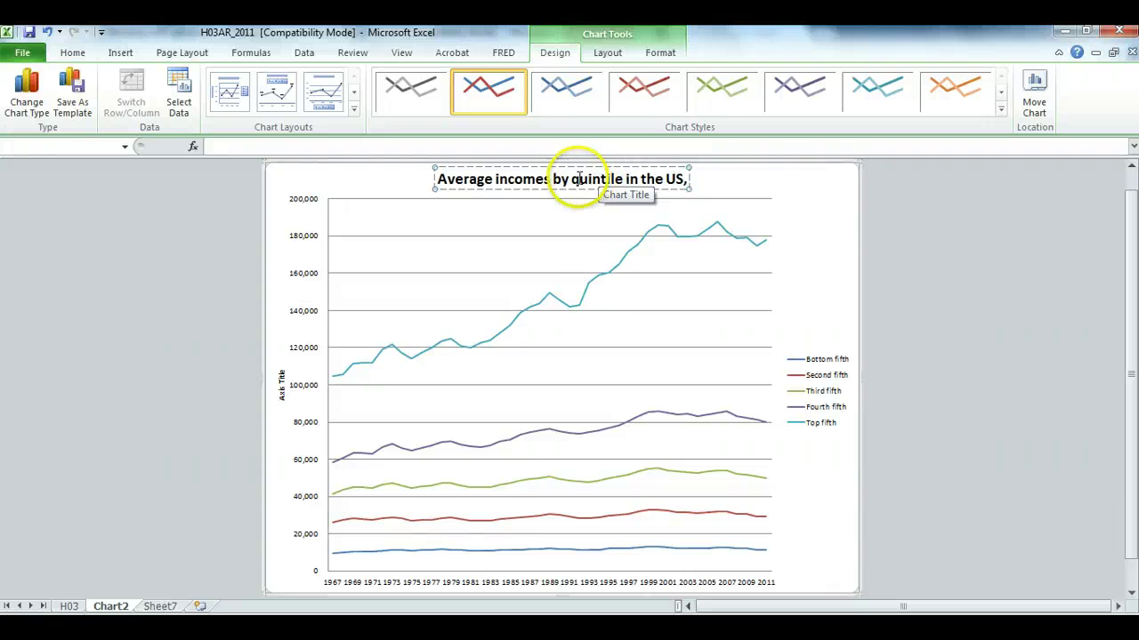
# - Extend the chart title to "Average household incomes by quintile in the US, 1967-2011" with a second line "Source: Current Population Survey"
pyautogui.click(496, 178)
pyautogui.write('household')
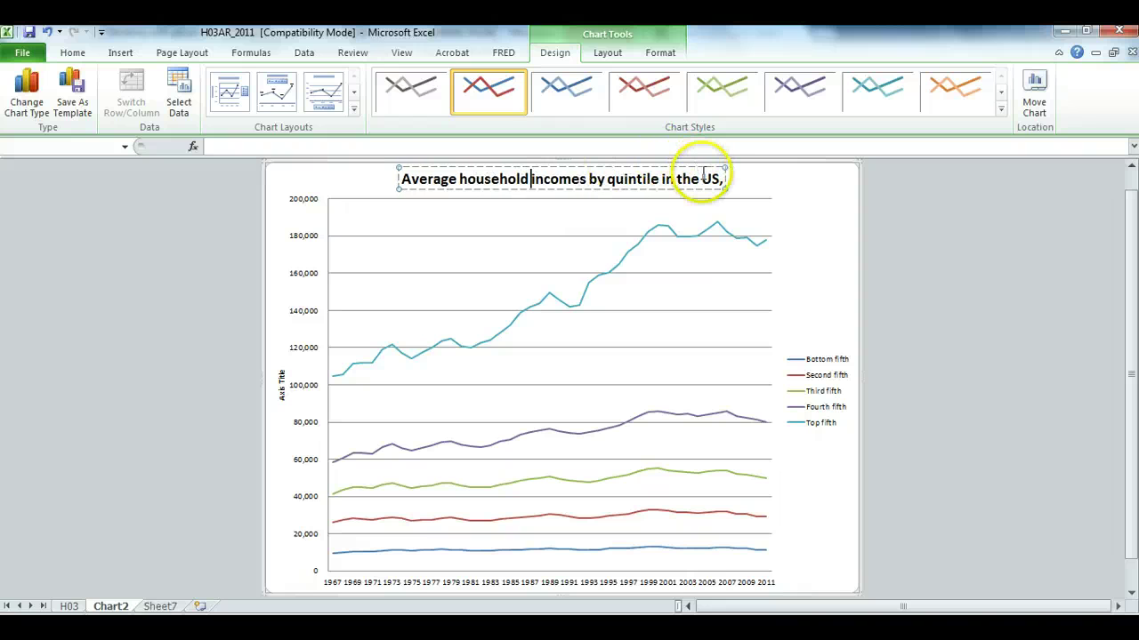
pyautogui.click(724, 178)
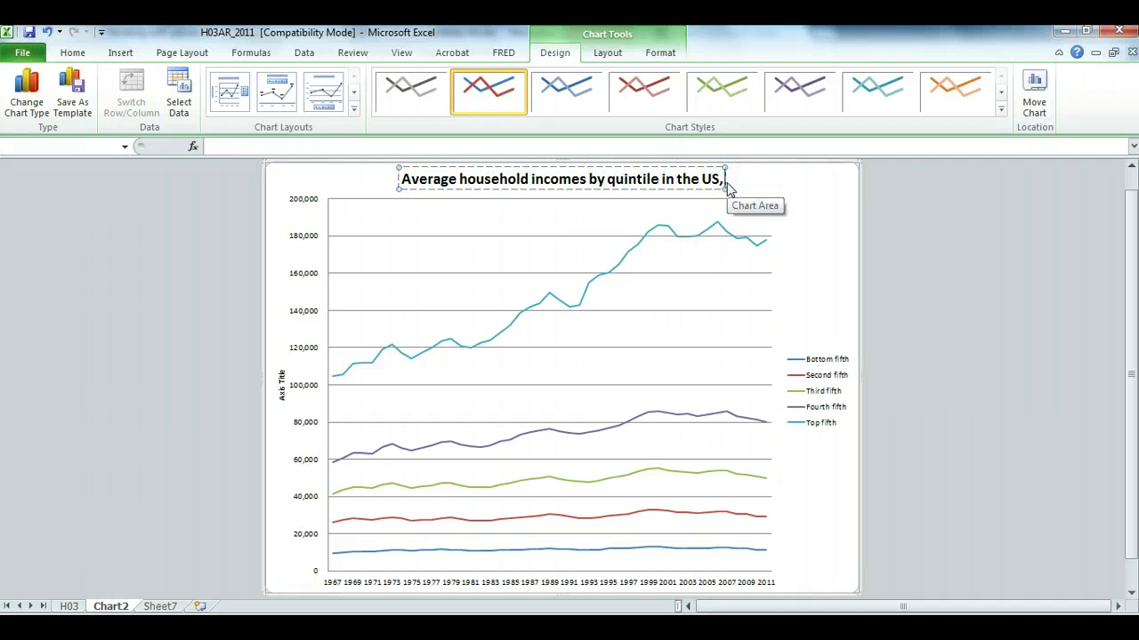
pyautogui.write('1967-2011')
pyautogui.press('Return')
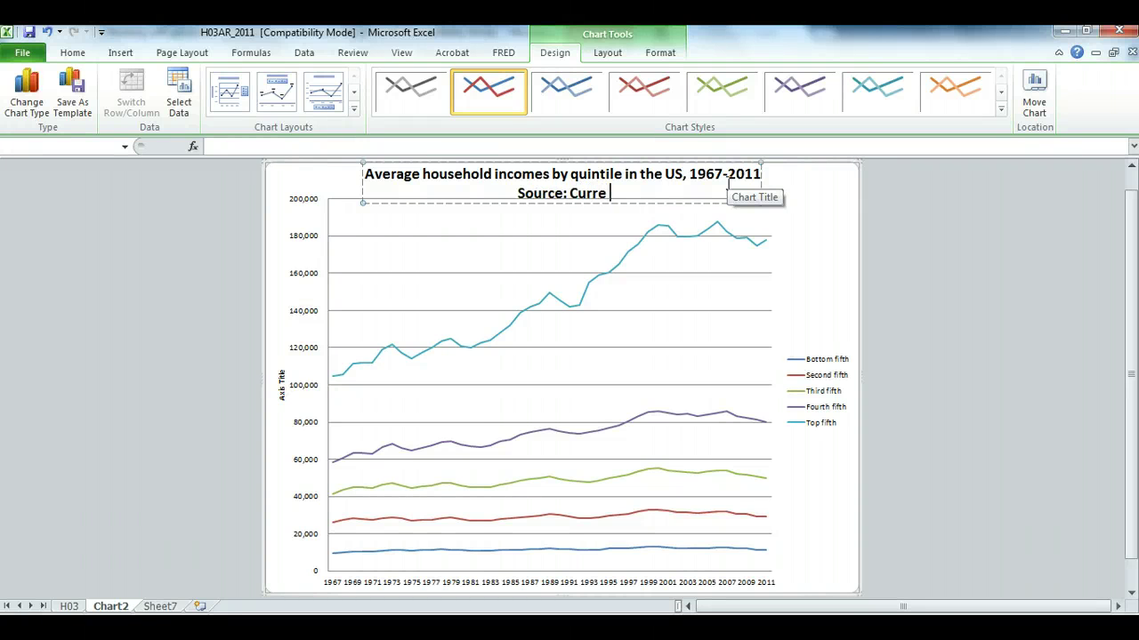
pyautogui.write('Source: Current Population Survey')
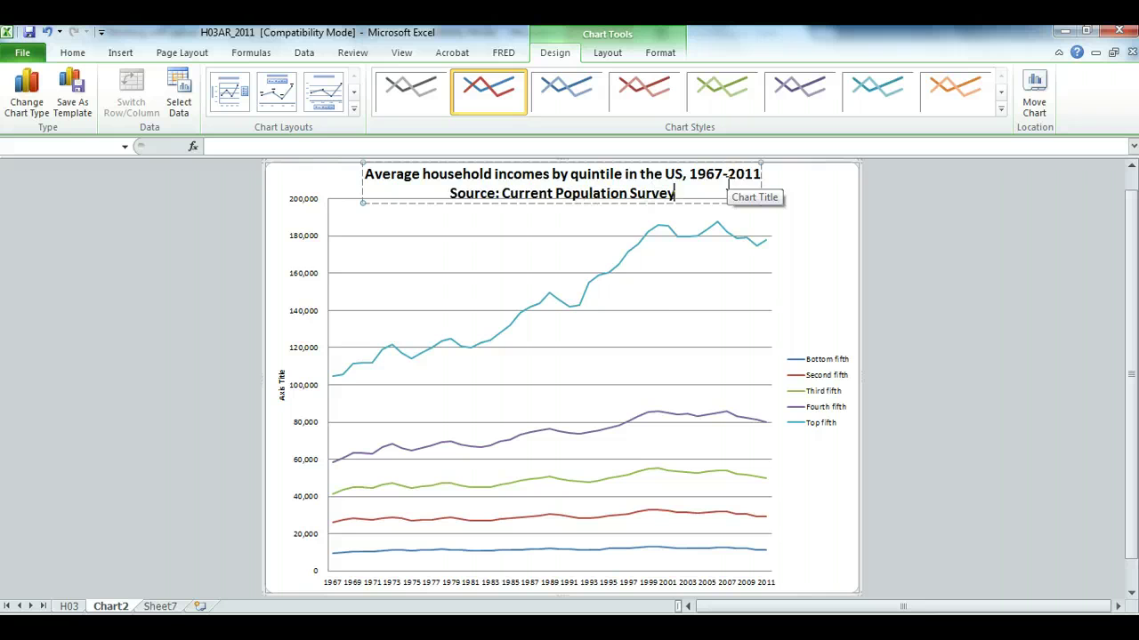
pyautogui.click(817, 226)
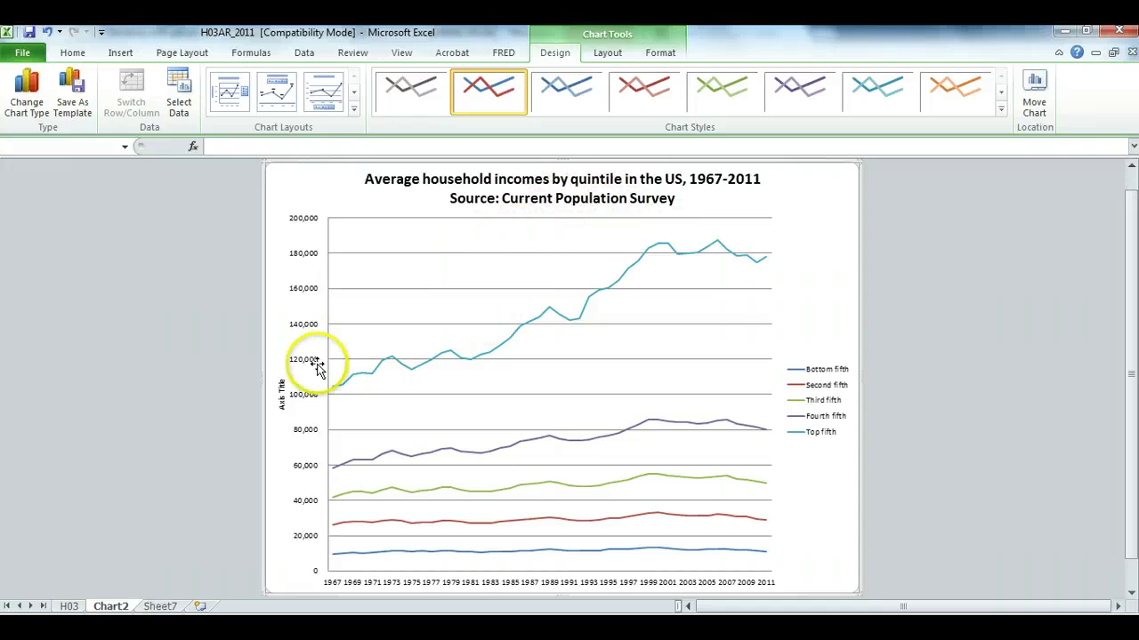
# - Replace the vertical axis title's placeholder text with "Average household income"
pyautogui.click(283, 391)
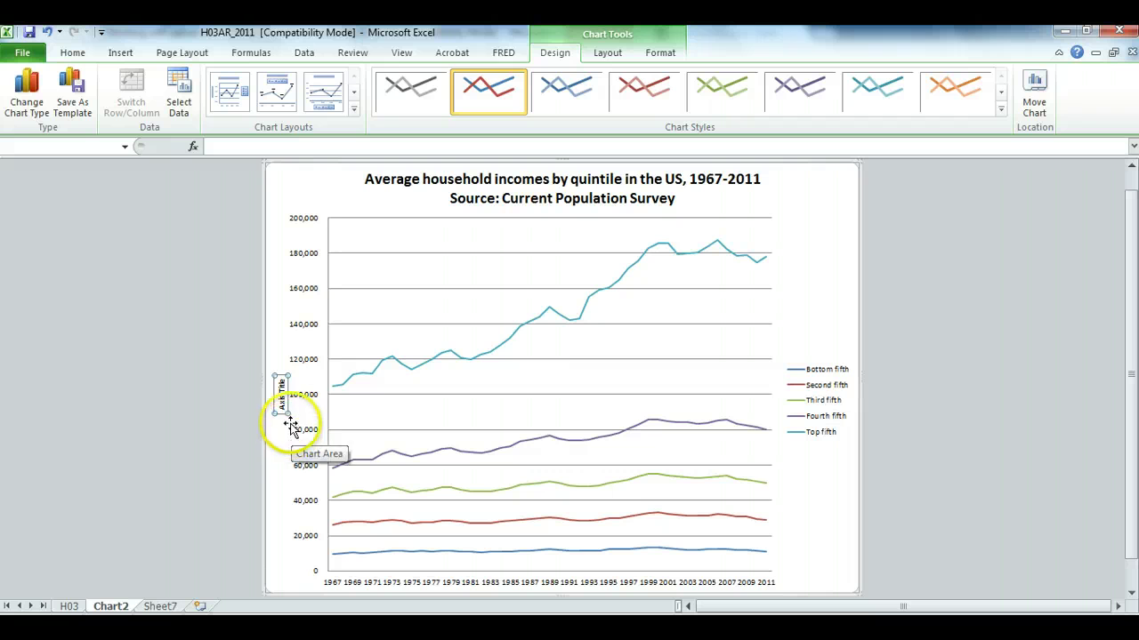
pyautogui.click(279, 385)
pyautogui.tripleClick(280, 385)
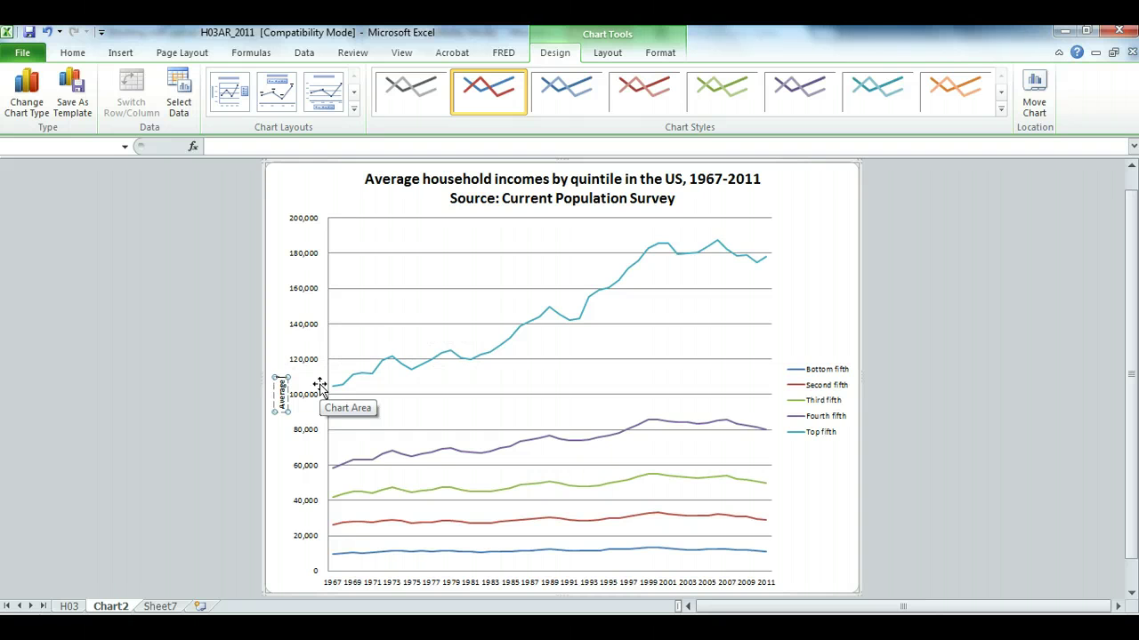
pyautogui.moveTo(320, 387); pyautogui.dragTo(325, 335)
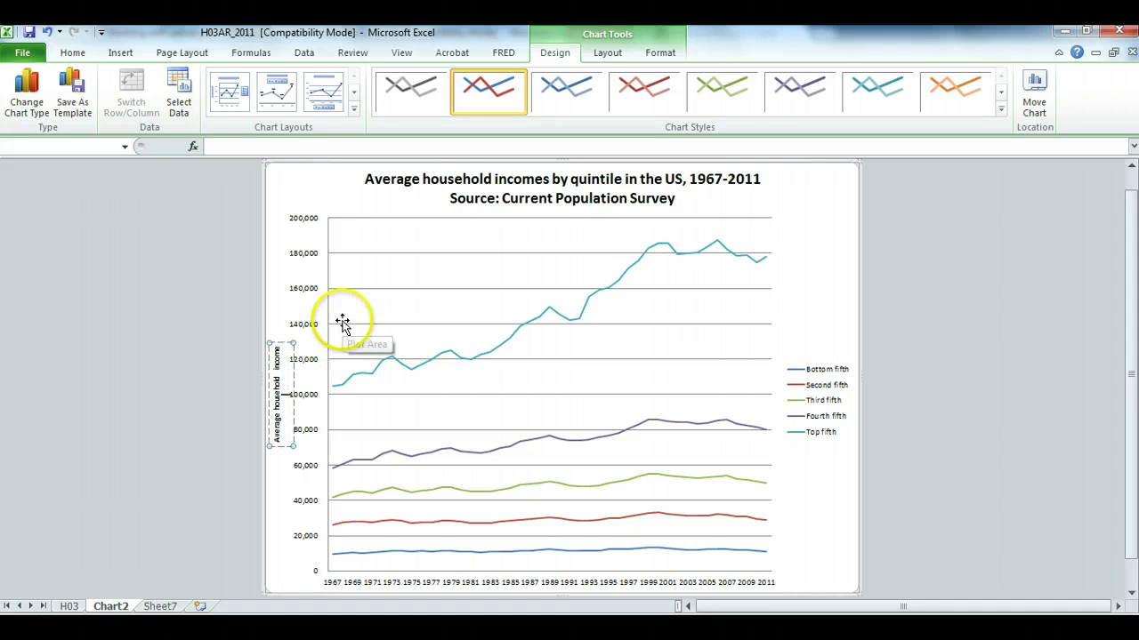
pyautogui.click(374, 305)
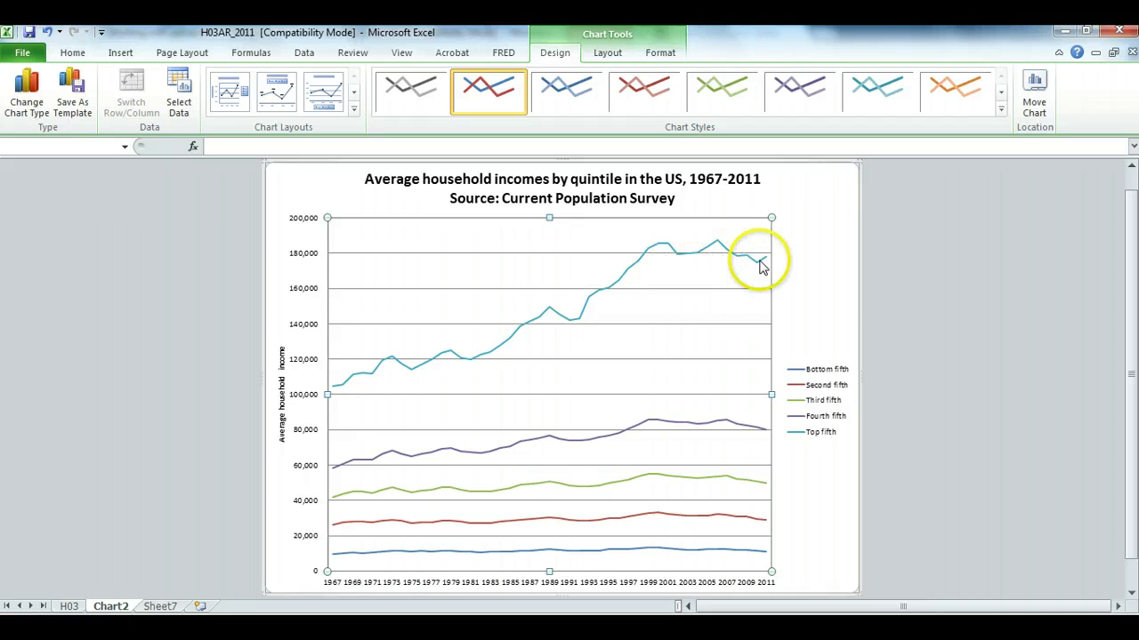
pyautogui.moveTo(763, 266)
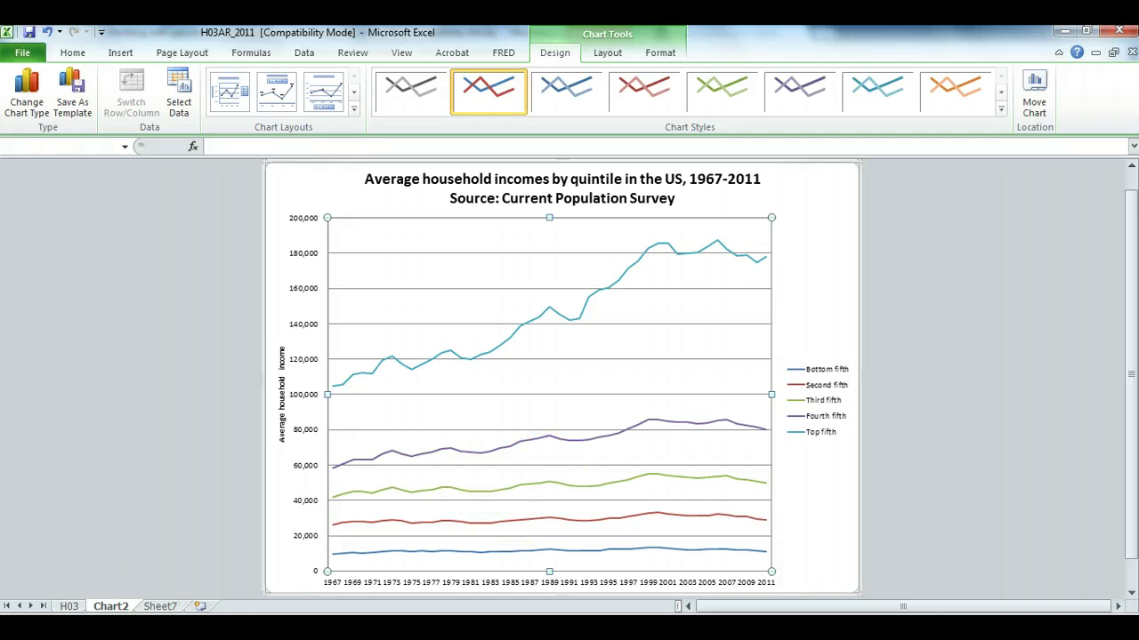
pyautogui.click(408, 443)
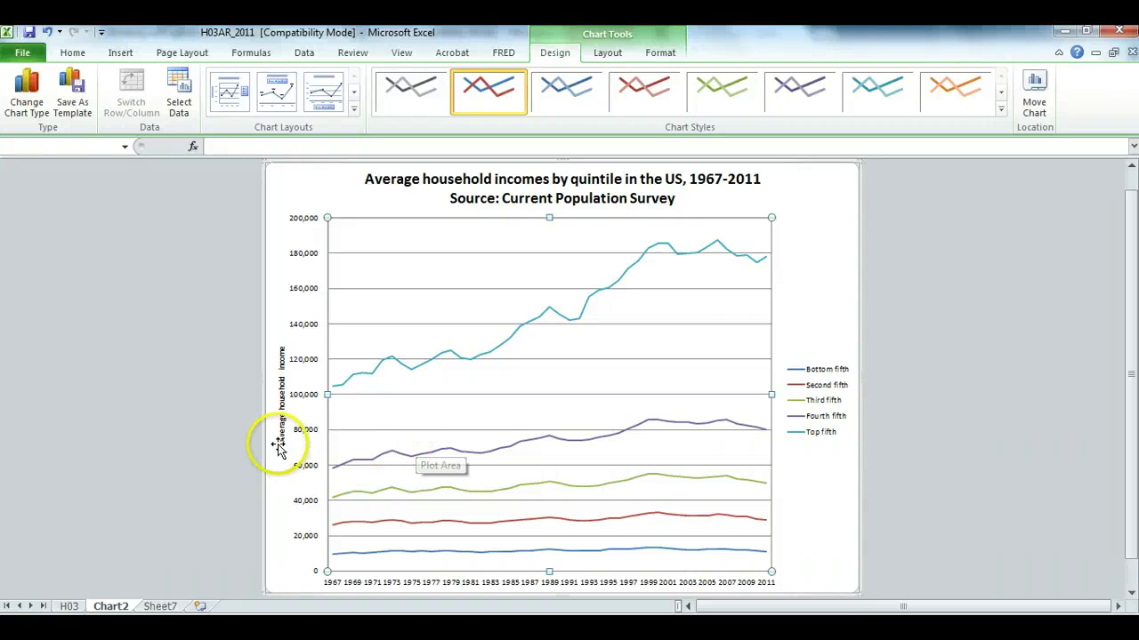
pyautogui.click(71, 606)
pyautogui.click(110, 605)
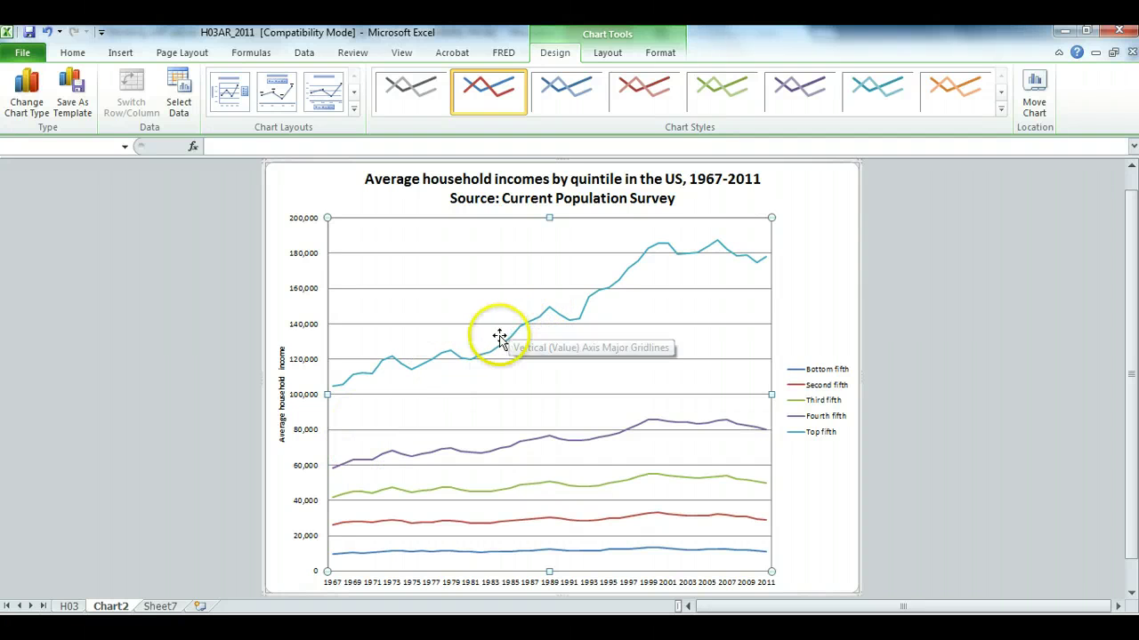
pyautogui.moveTo(698, 257)
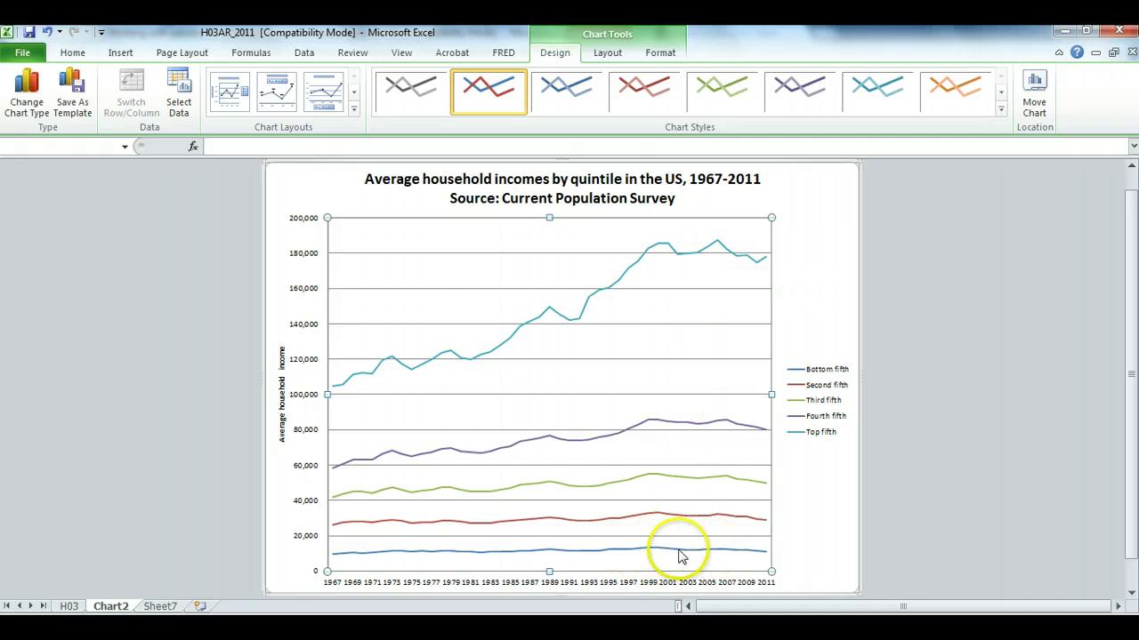
# - Convert the income and year data on Sheet7 into a formatted table with a header row
pyautogui.click(161, 607)
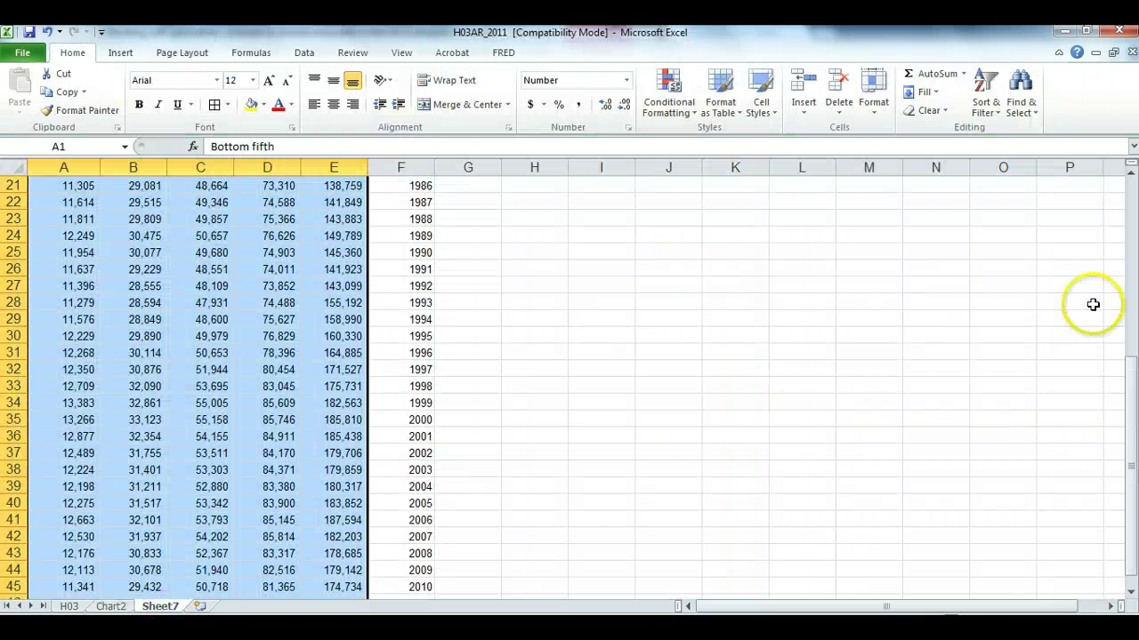
pyautogui.moveTo(1118, 382); pyautogui.dragTo(1120, 182)
pyautogui.click(472, 203)
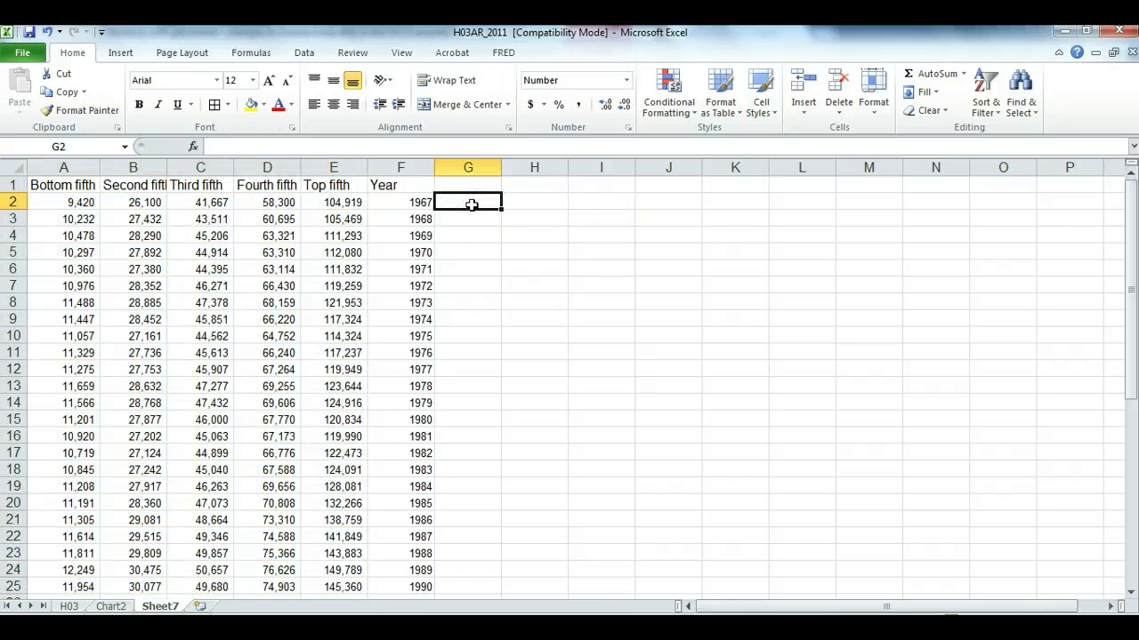
pyautogui.click(476, 184)
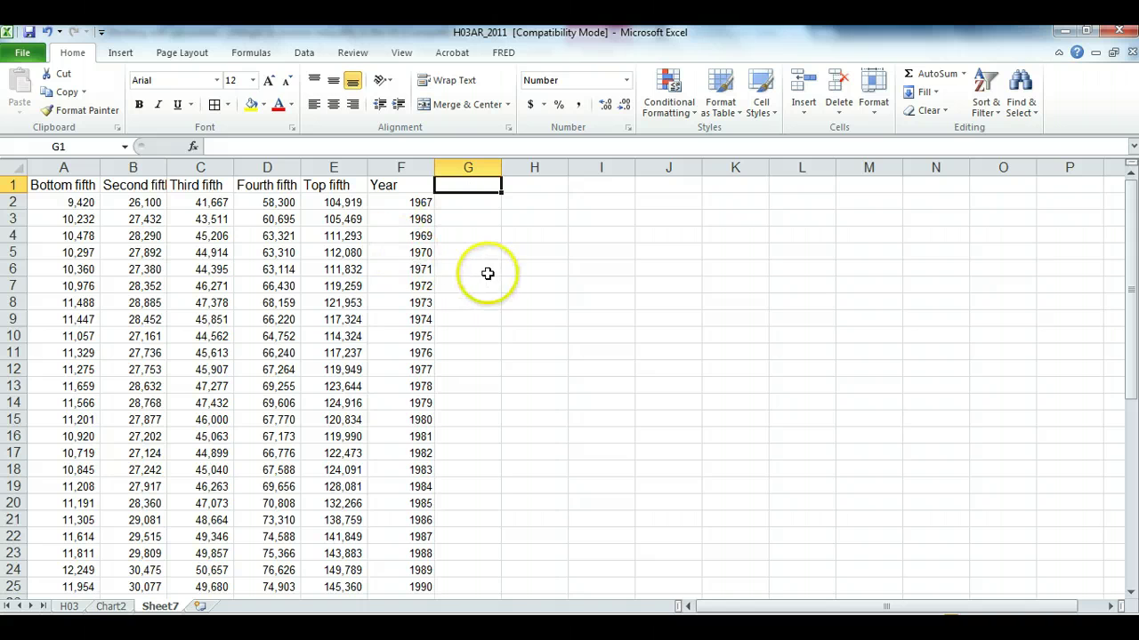
pyautogui.click(379, 250)
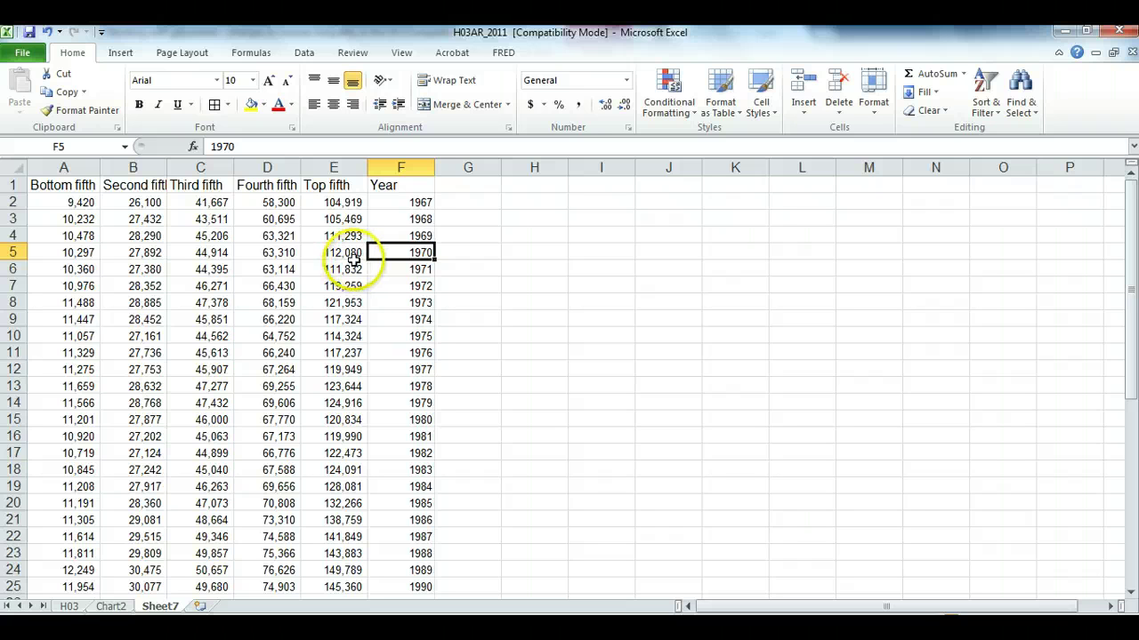
pyautogui.click(315, 266)
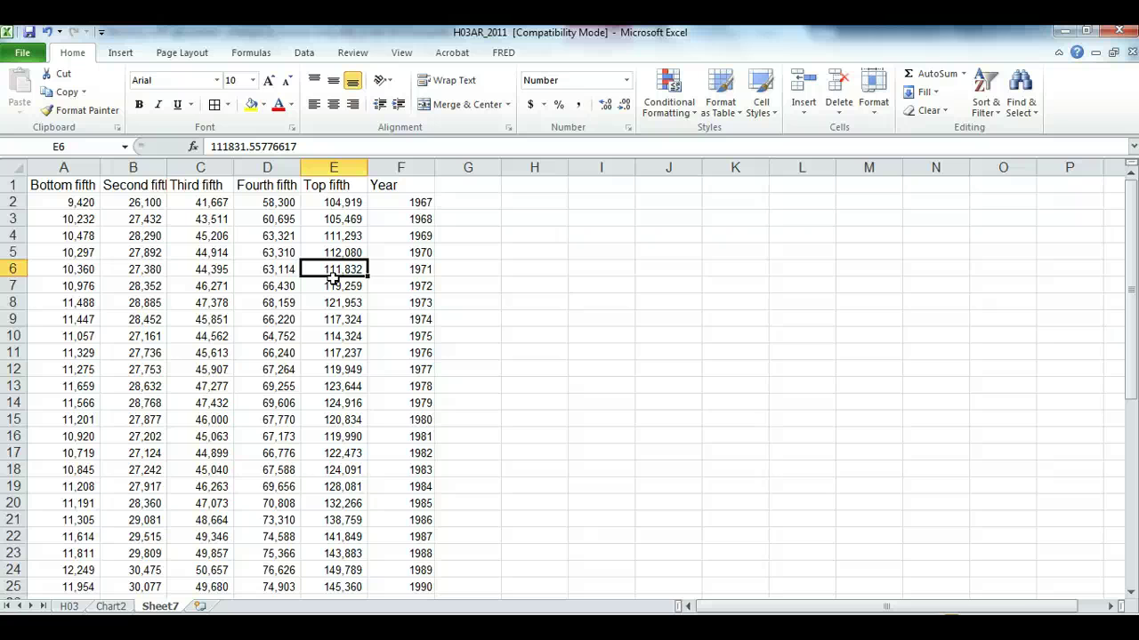
pyautogui.hotkey('ctrl', 't')
pyautogui.click(813, 241)
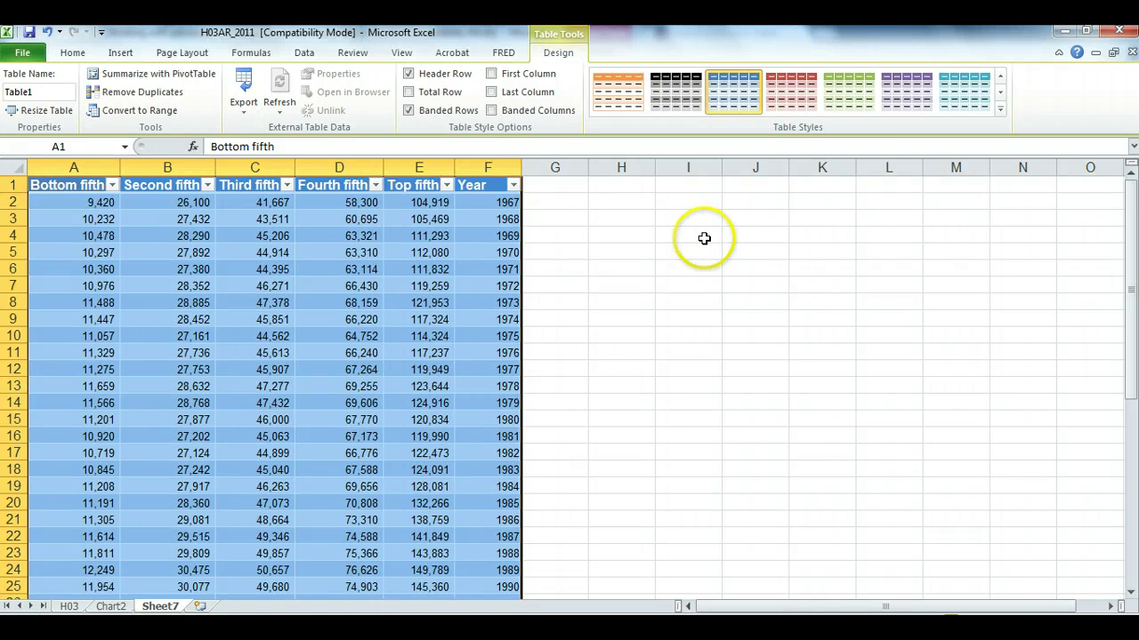
# - Add a table column headed "Ratio of top / bottom" in G1 and widen column G to fit the heading
pyautogui.click(559, 180)
pyautogui.moveTo(591, 169); pyautogui.dragTo(636, 169)
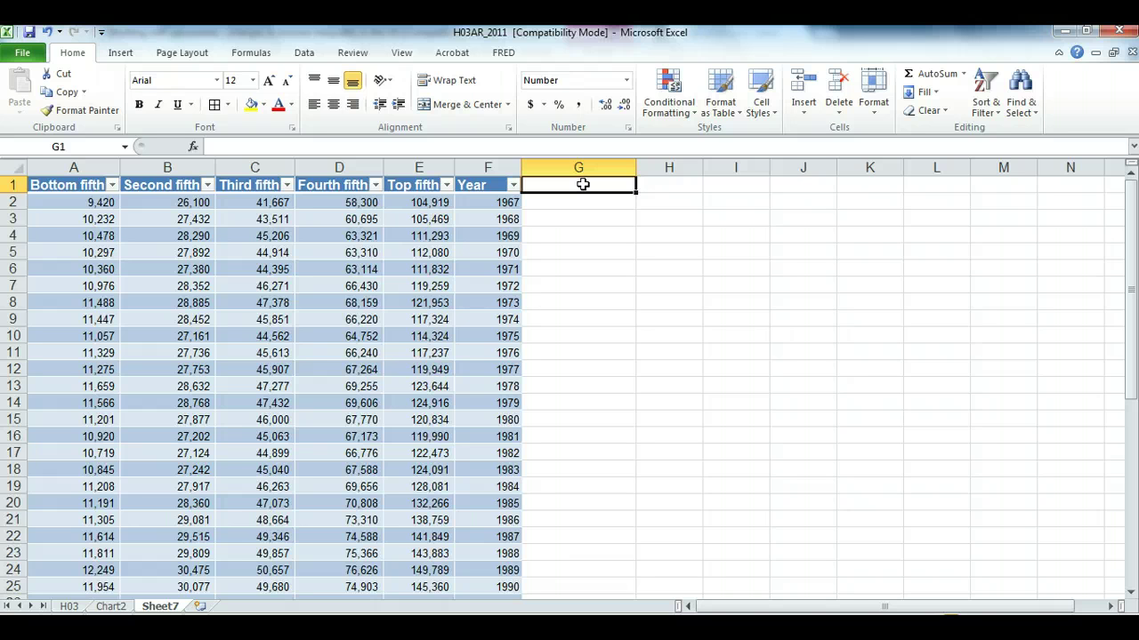
pyautogui.write('Ratio of top / bo')
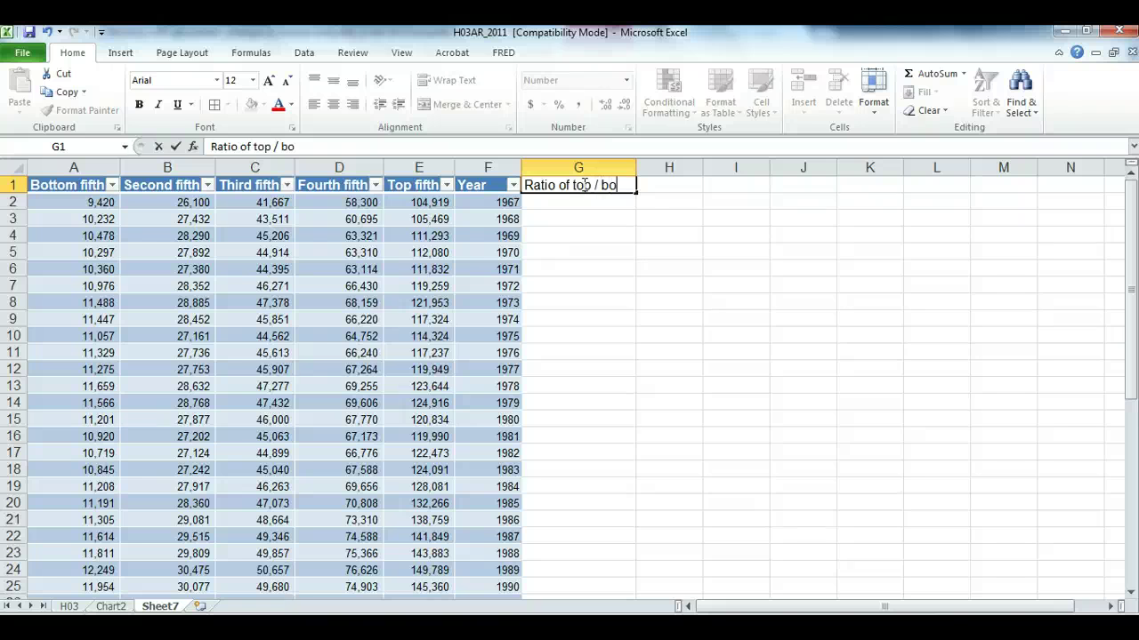
pyautogui.write('ttom')
pyautogui.press('Return')
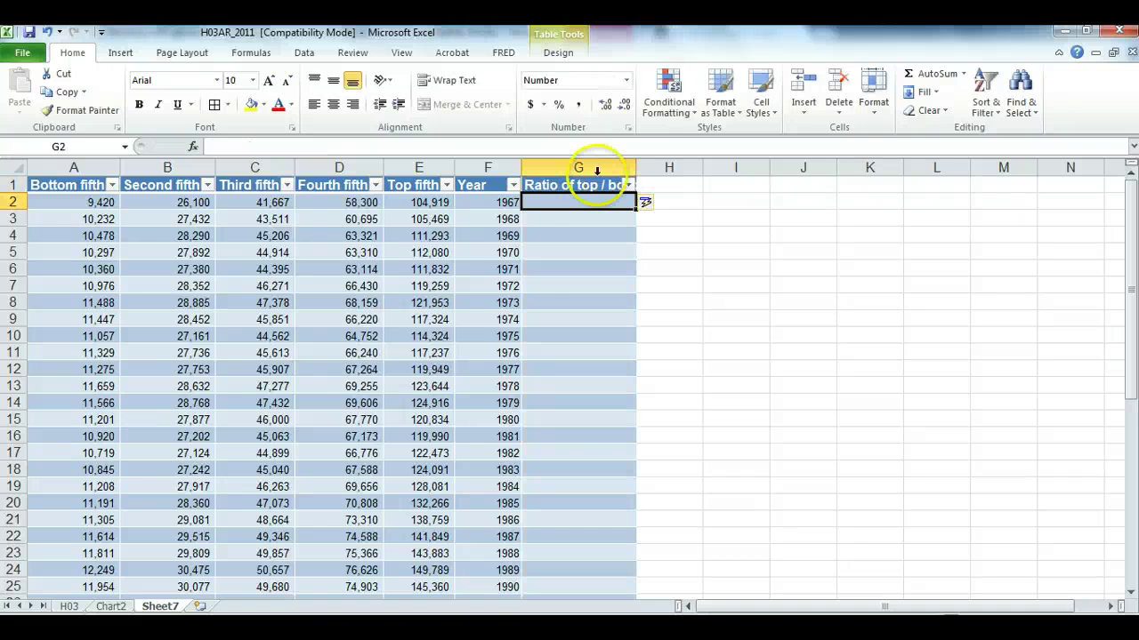
pyautogui.moveTo(638, 165); pyautogui.dragTo(666, 169)
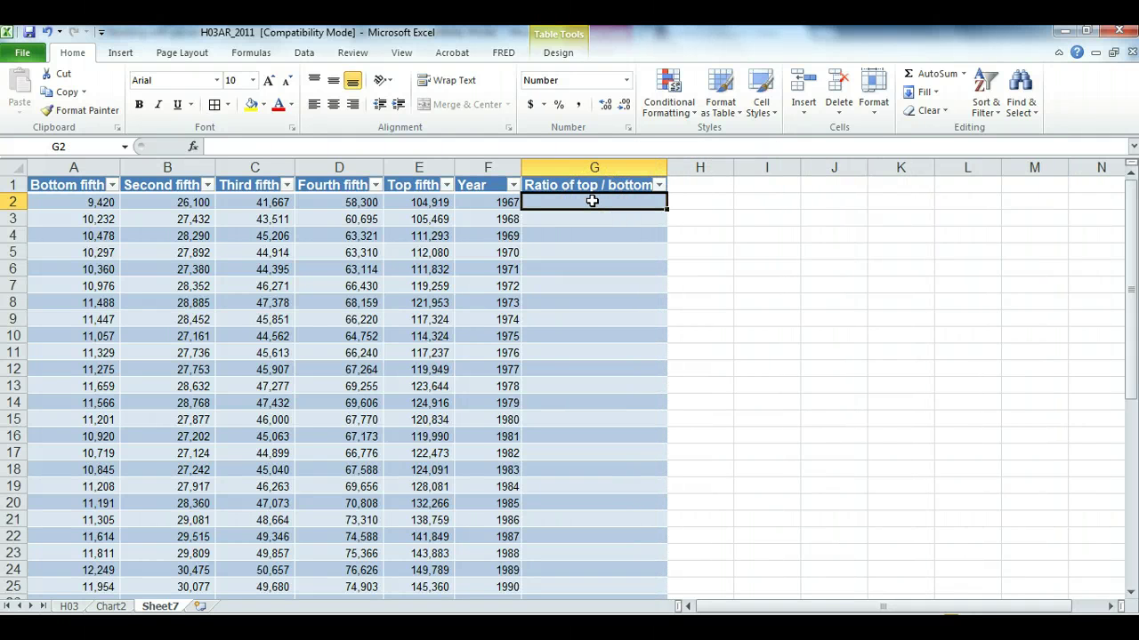
# - Fill the ratio column with the top fifth's income divided by the bottom fifth's by entering =E2/A2 in G2
pyautogui.write('=')
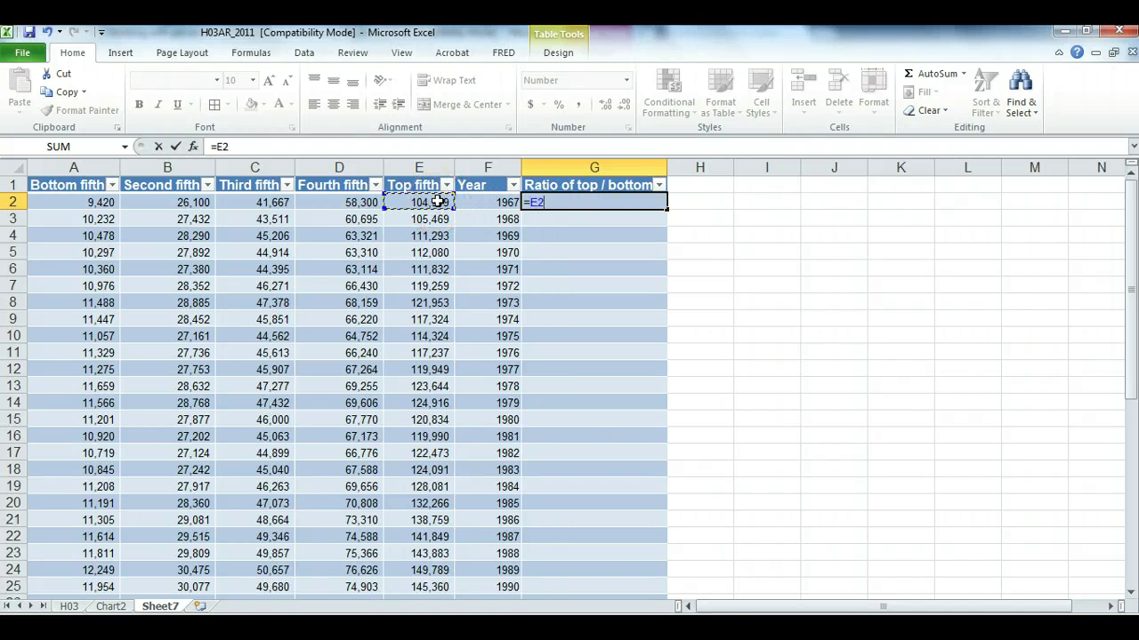
pyautogui.click(102, 200)
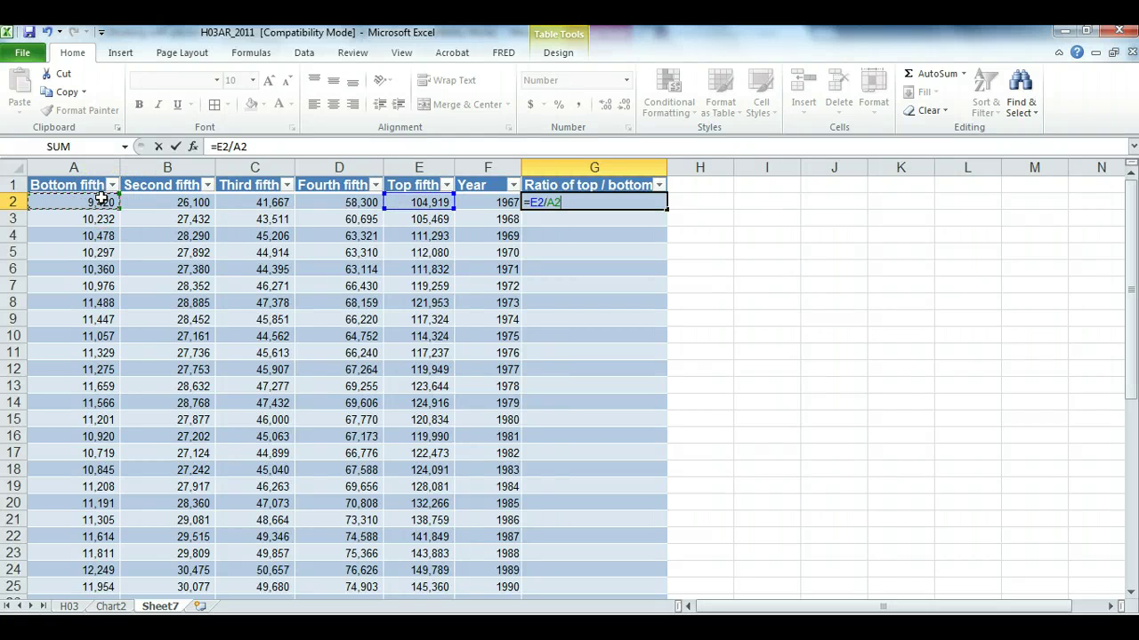
pyautogui.press('Return')
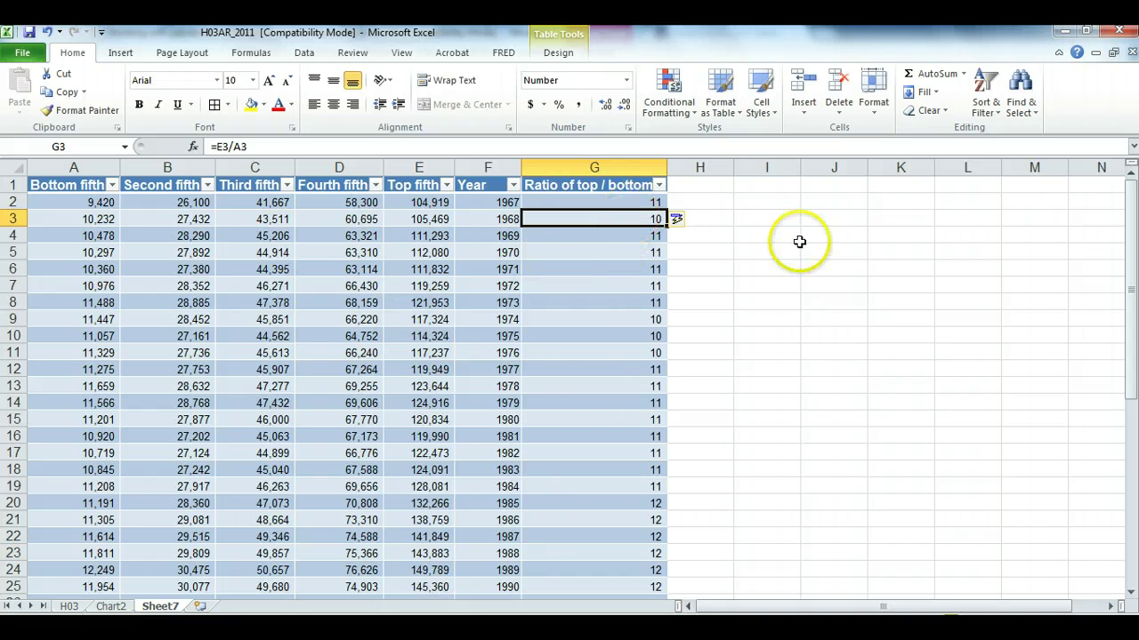
pyautogui.moveTo(1123, 268); pyautogui.dragTo(1121, 242)
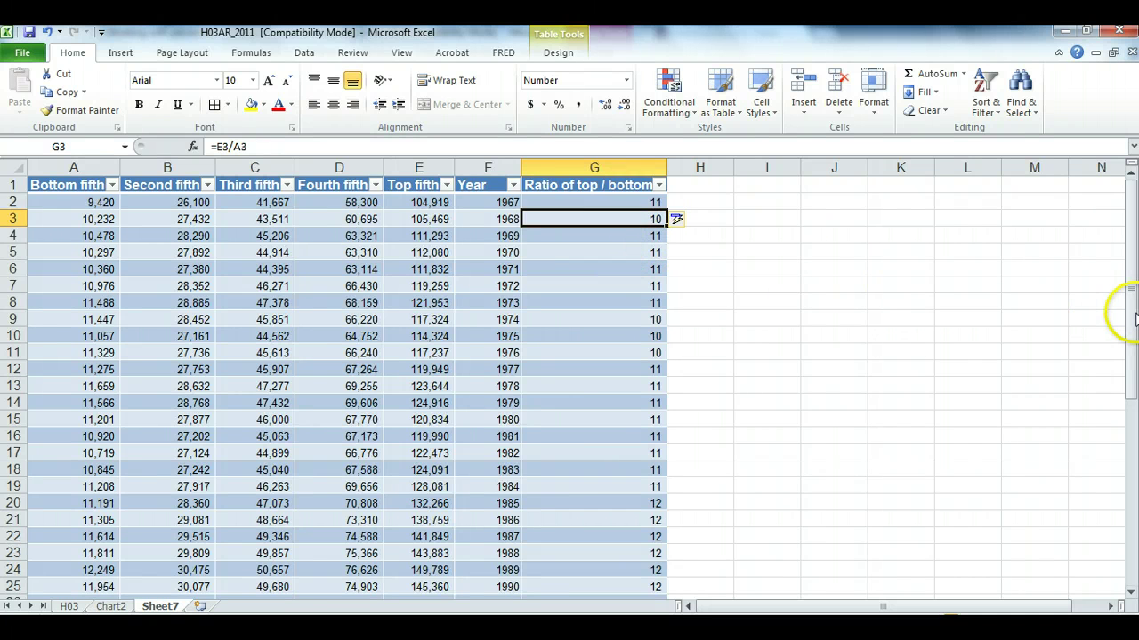
pyautogui.moveTo(1132, 320); pyautogui.dragTo(1121, 245)
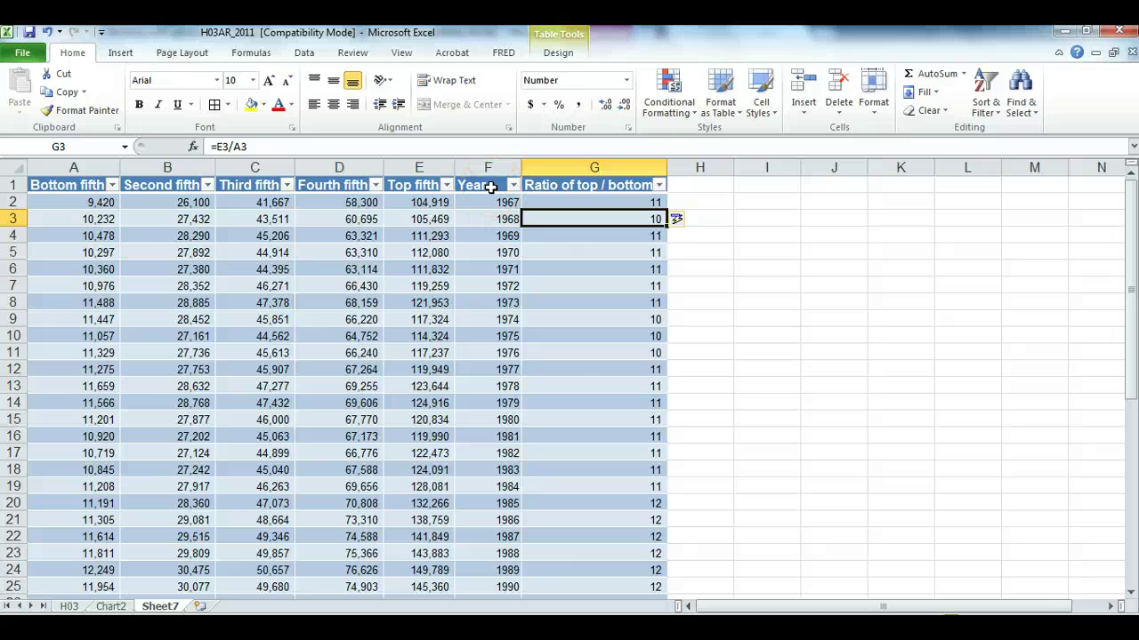
# - Insert a basic 2-D line chart of the Year and Ratio of top / bottom columns, F1:G46, and shift it slightly sideways on the sheet
pyautogui.moveTo(490, 185); pyautogui.dragTo(616, 567)
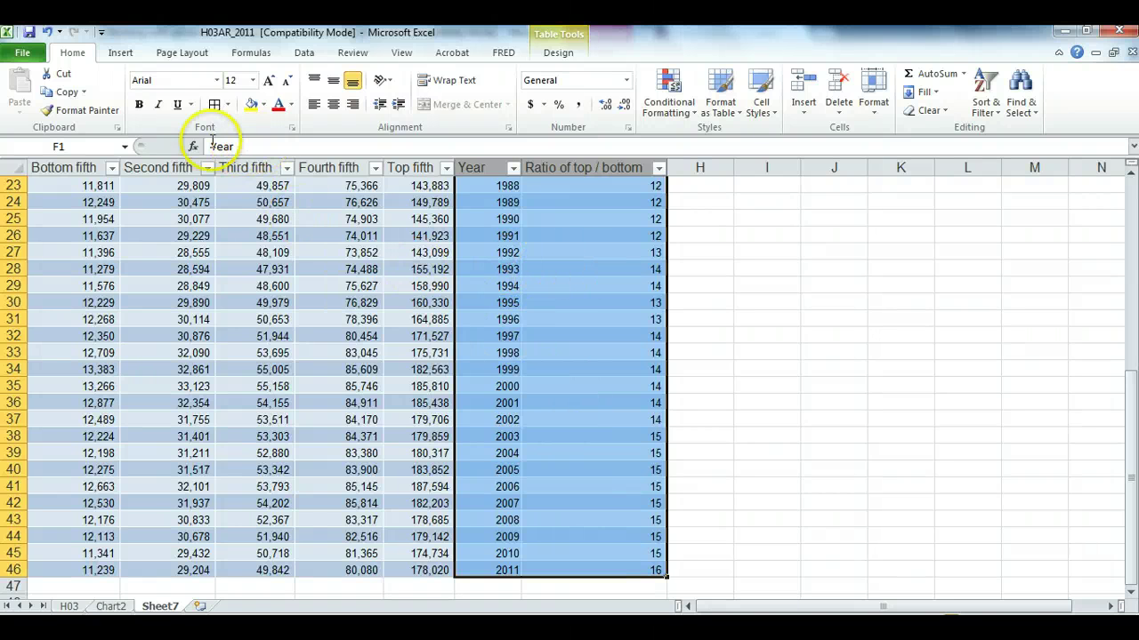
pyautogui.click(121, 55)
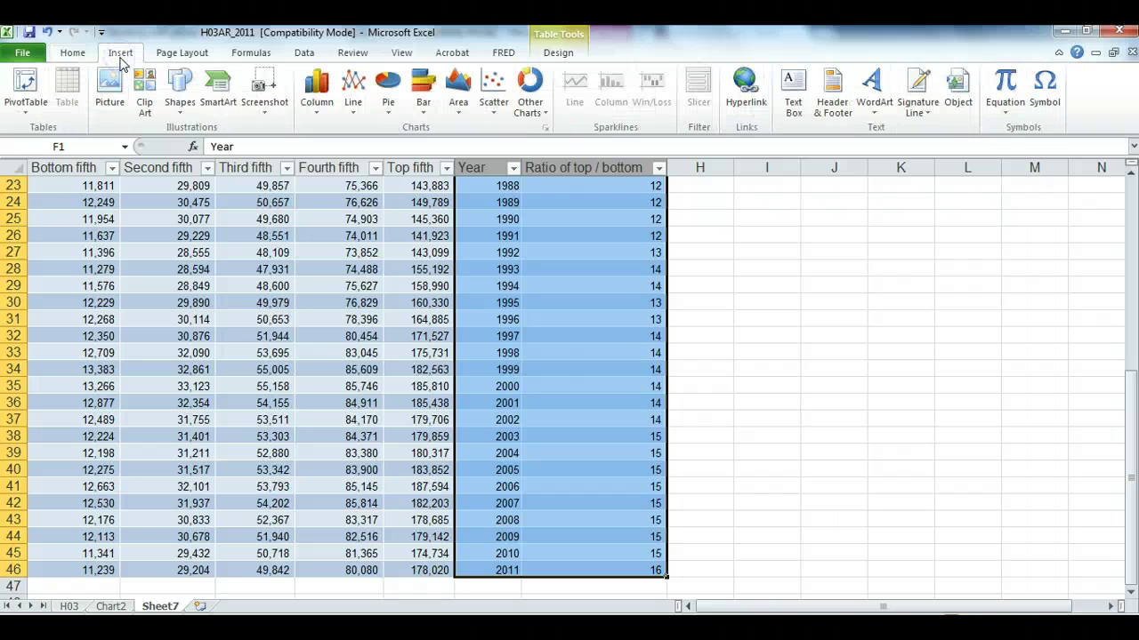
pyautogui.click(353, 103)
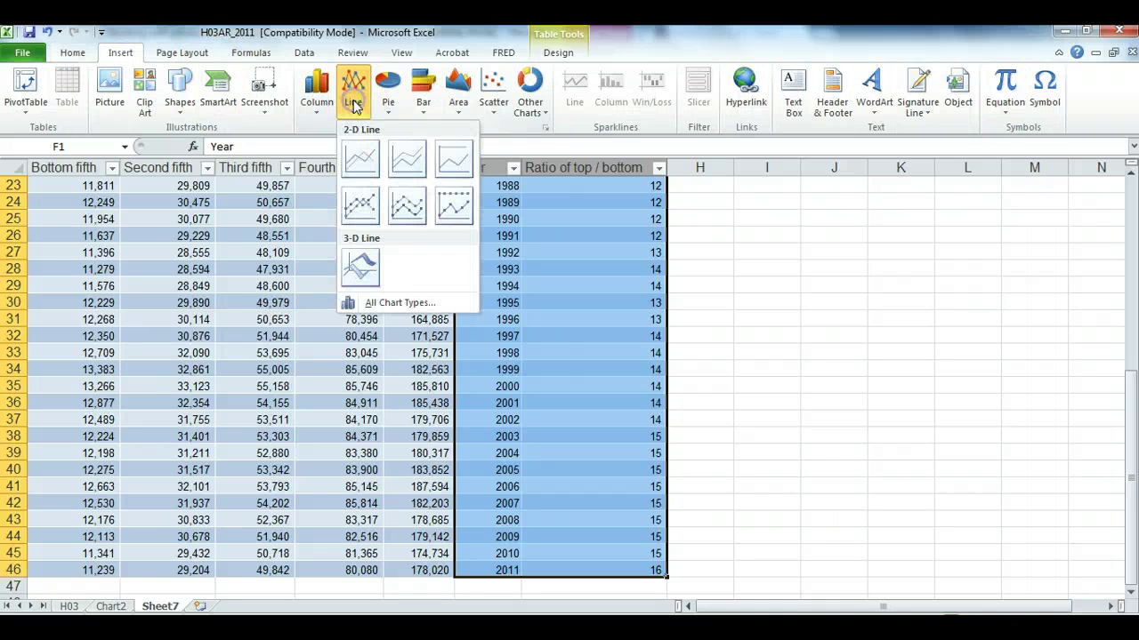
pyautogui.click(358, 156)
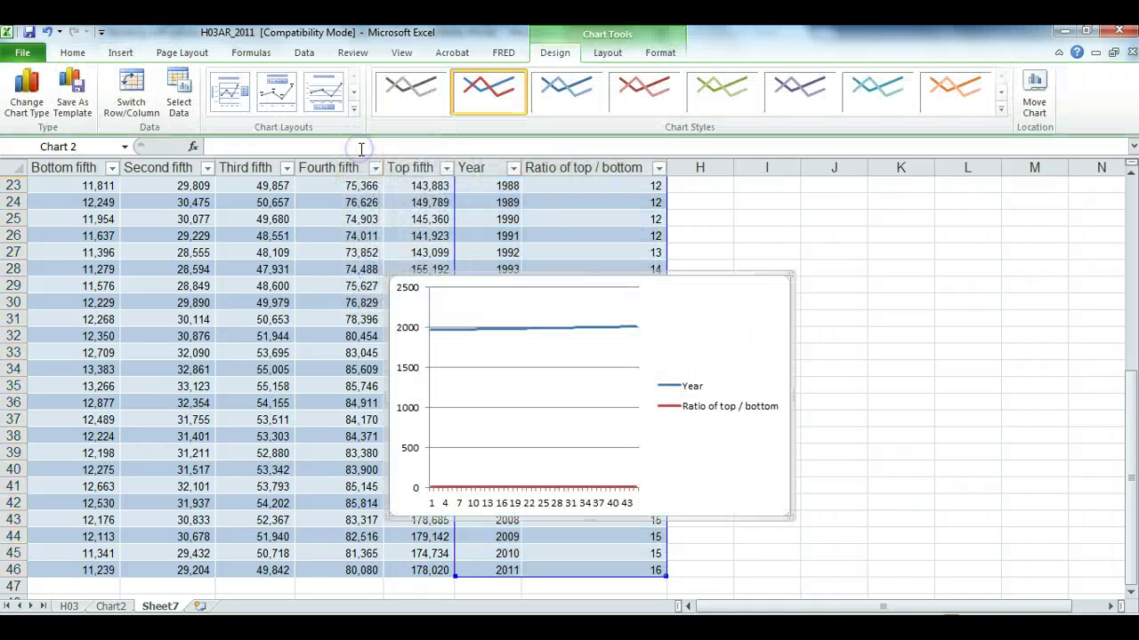
pyautogui.moveTo(703, 323); pyautogui.dragTo(747, 324)
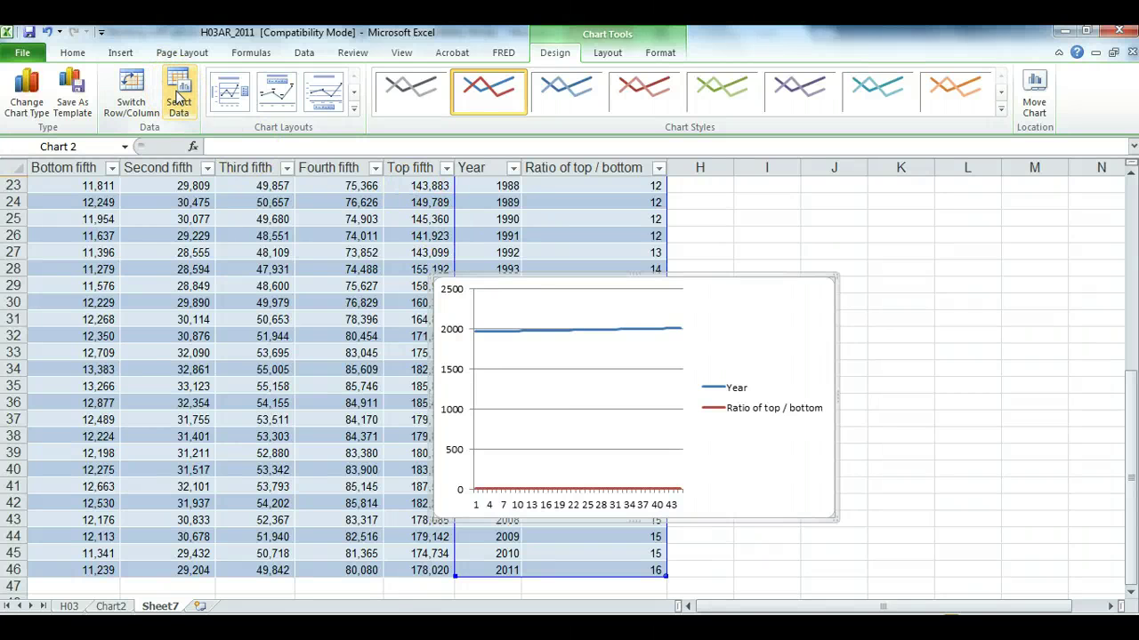
# - Set the chart's horizontal axis labels to the years in Sheet7 cells F2:F46
pyautogui.click(178, 101)
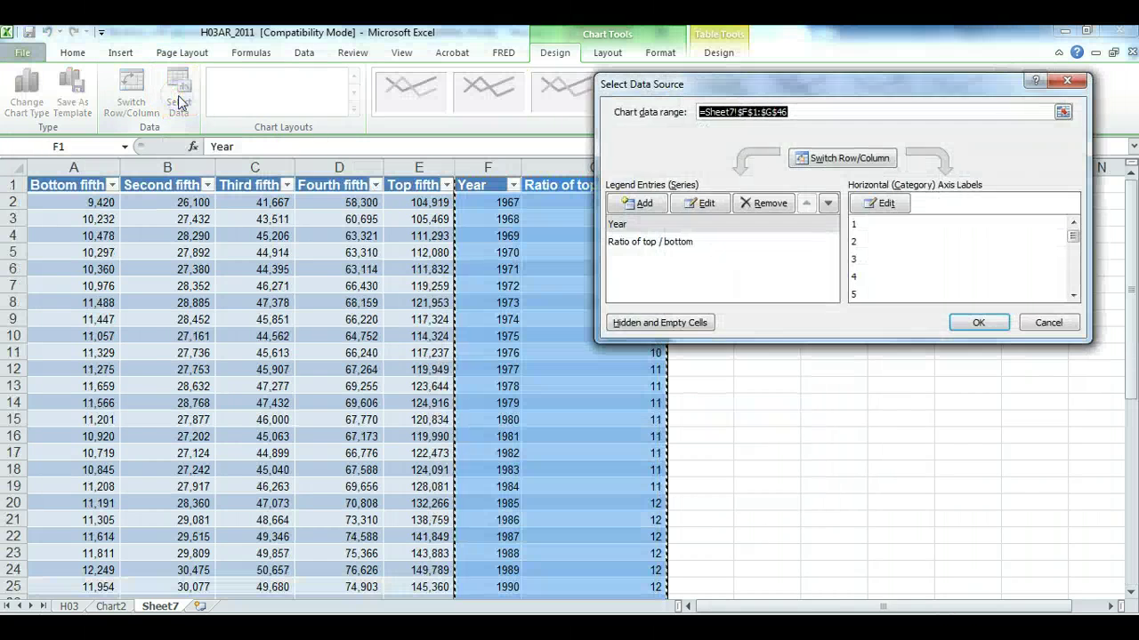
pyautogui.moveTo(863, 83); pyautogui.dragTo(914, 80)
pyautogui.click(934, 203)
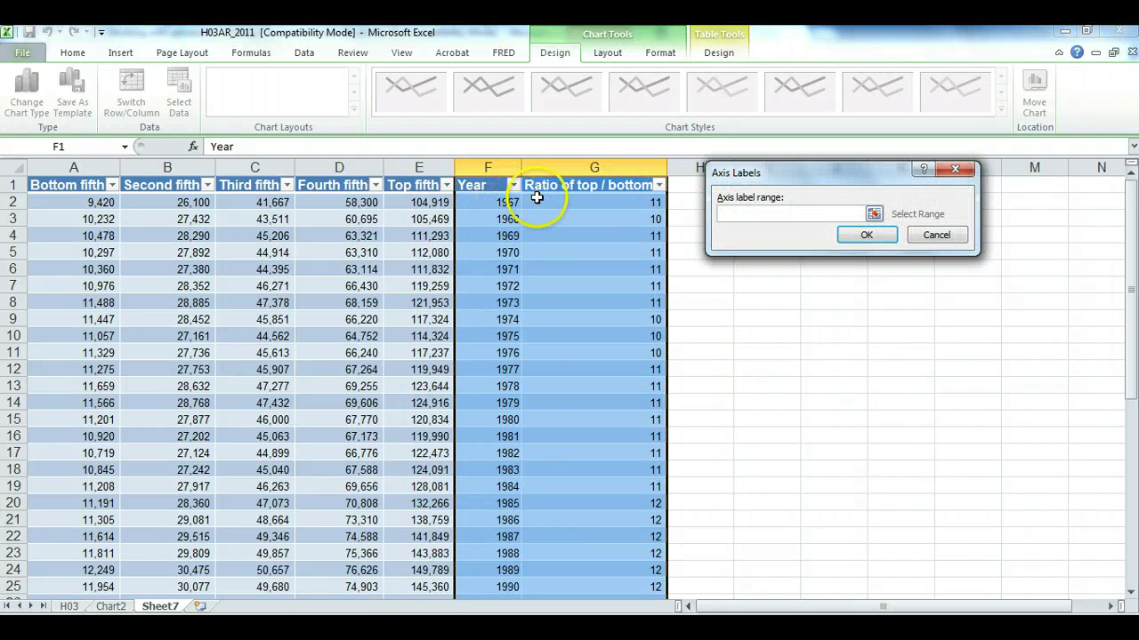
pyautogui.click(875, 213)
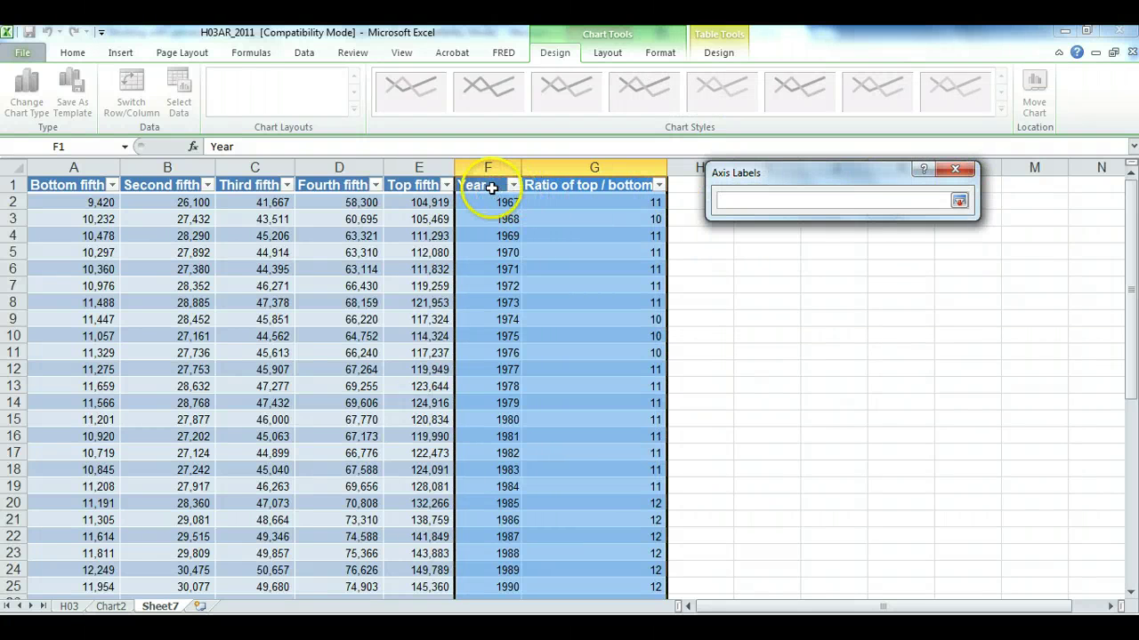
pyautogui.moveTo(508, 434); pyautogui.dragTo(506, 528)
pyautogui.click(959, 201)
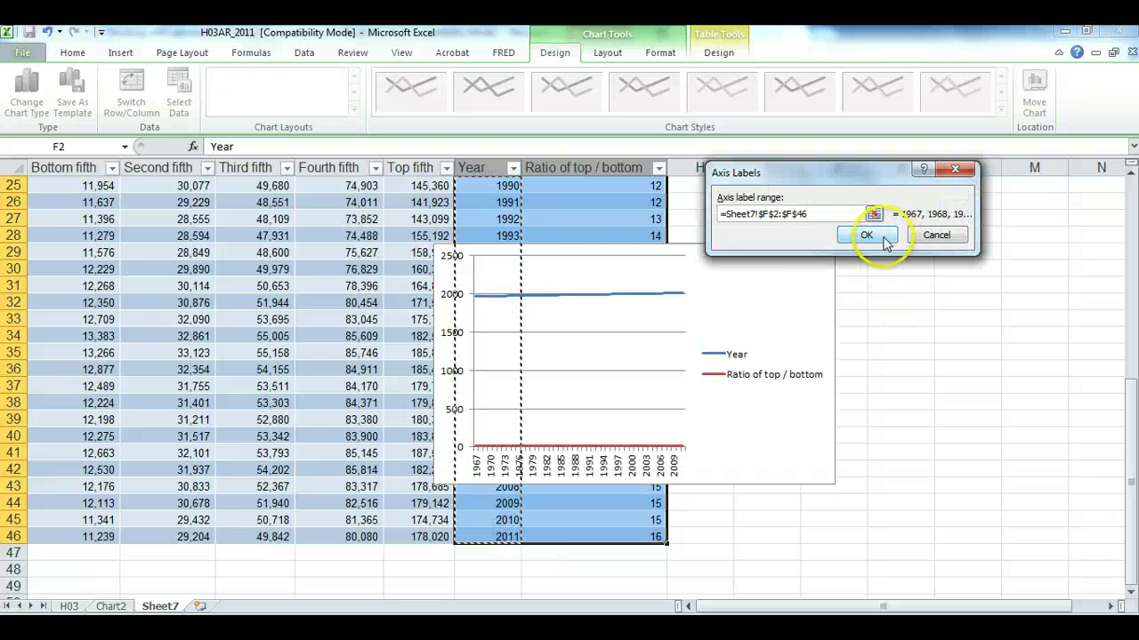
pyautogui.click(881, 236)
# - Remove the Year series from the chart's data source
pyautogui.moveTo(889, 85); pyautogui.dragTo(800, 93)
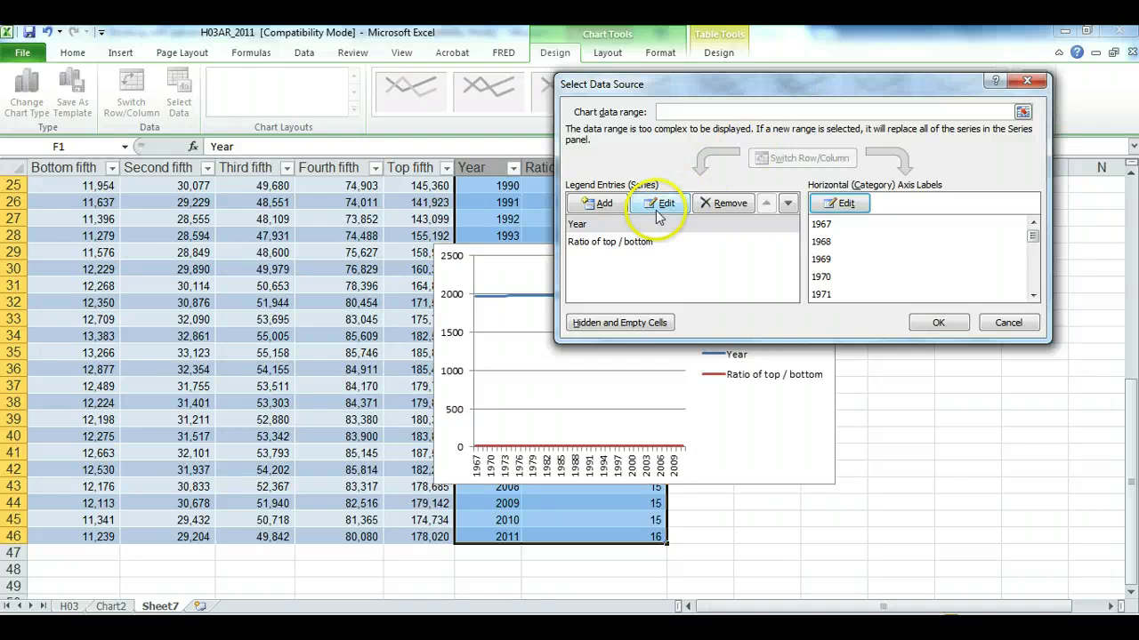
pyautogui.moveTo(738, 84); pyautogui.dragTo(892, 69)
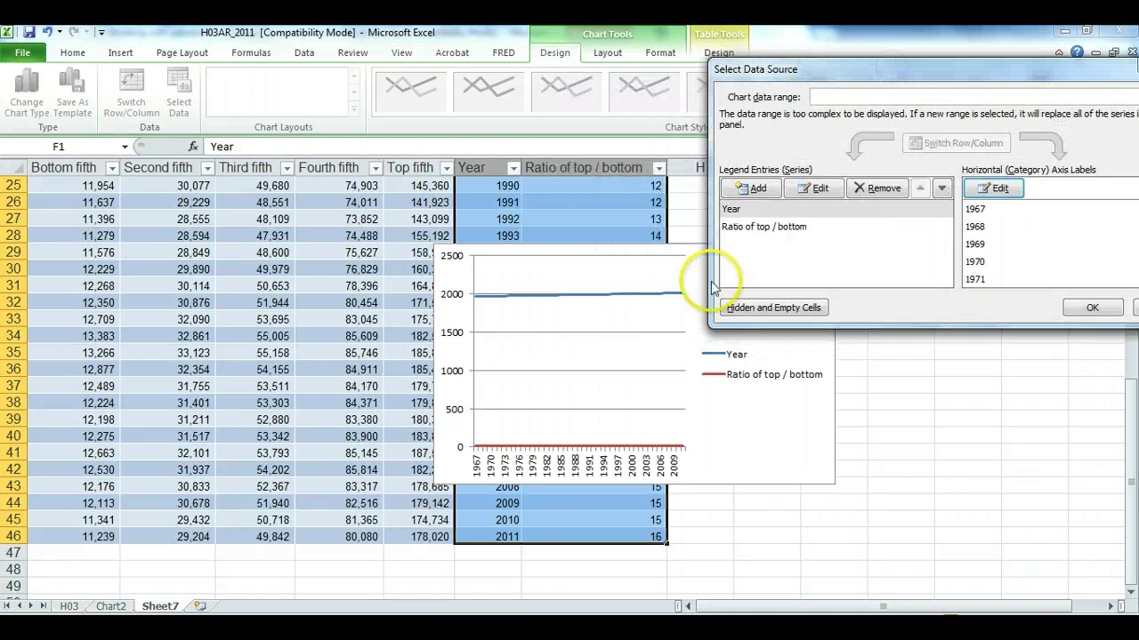
pyautogui.click(813, 188)
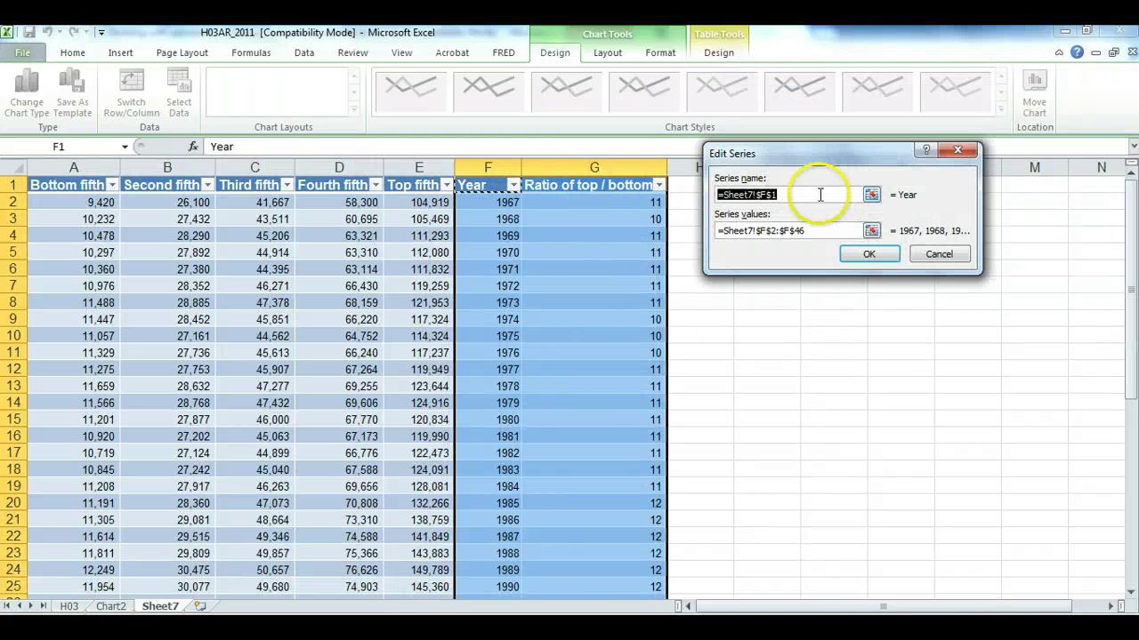
pyautogui.click(939, 254)
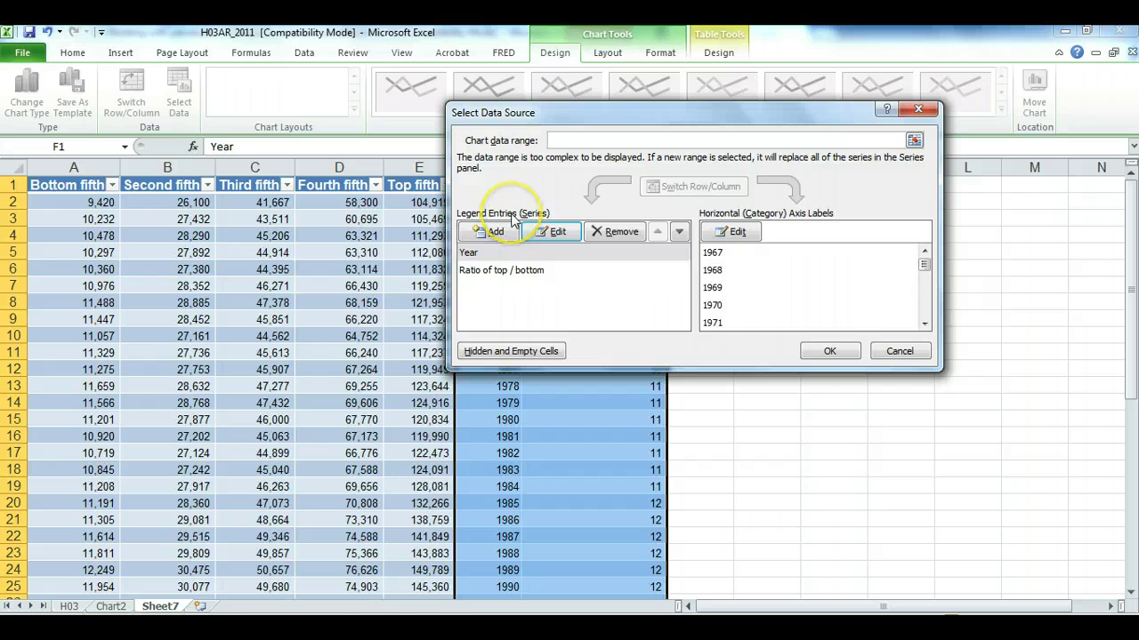
pyautogui.moveTo(614, 112); pyautogui.dragTo(890, 124)
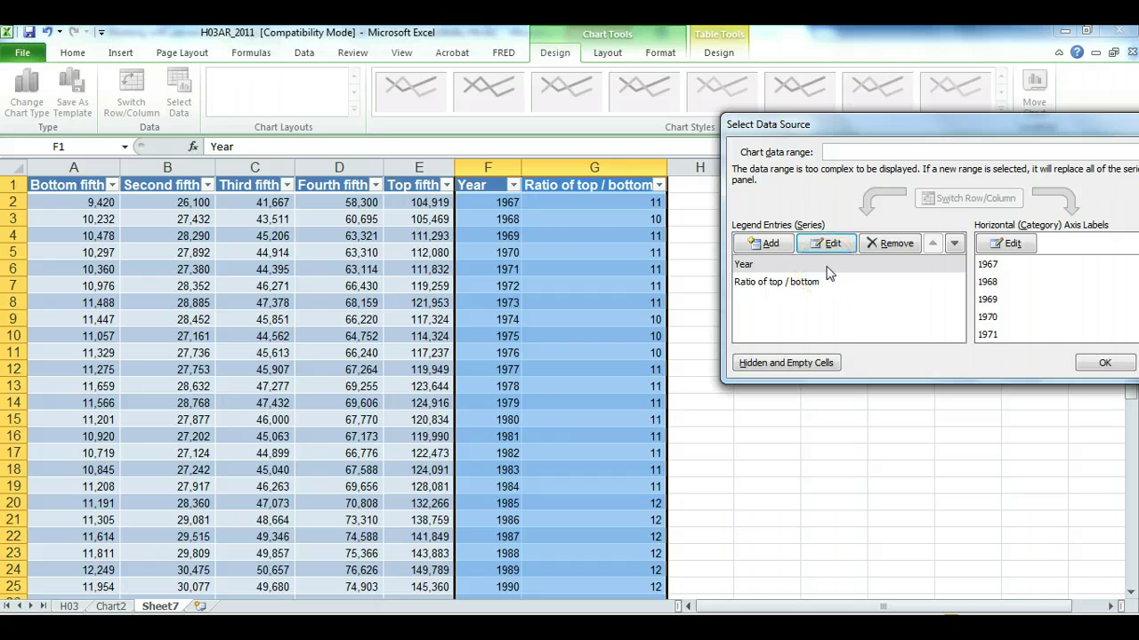
pyautogui.click(886, 245)
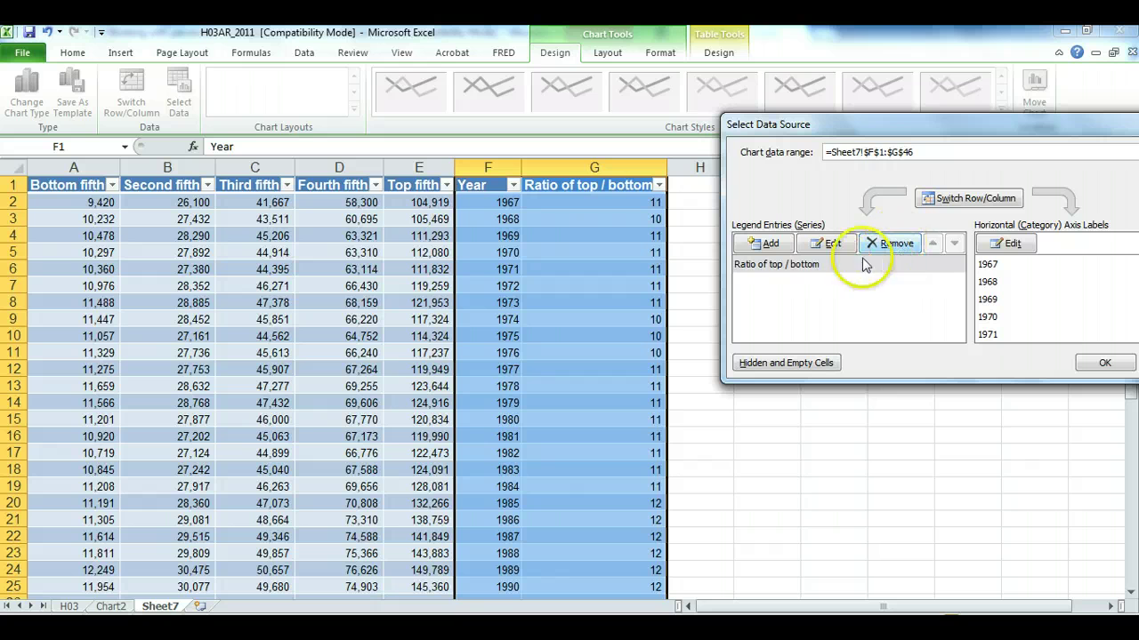
# - Check the ratio series' name reference G1 and values range G2:G46, and accept the chart's data source changes
pyautogui.click(829, 244)
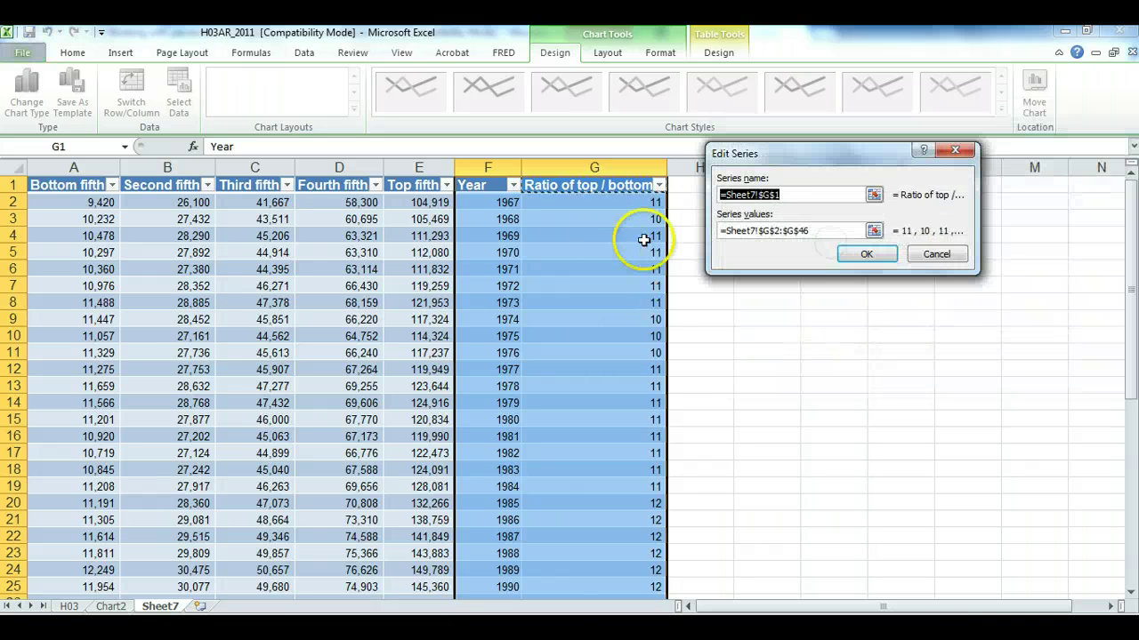
pyautogui.click(874, 196)
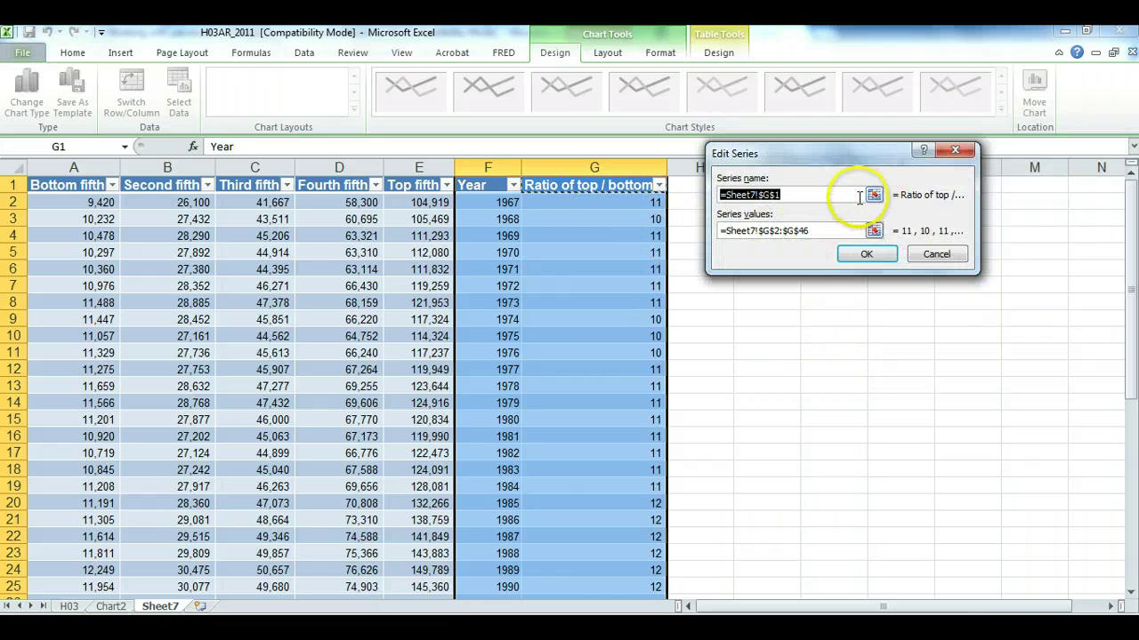
pyautogui.click(614, 190)
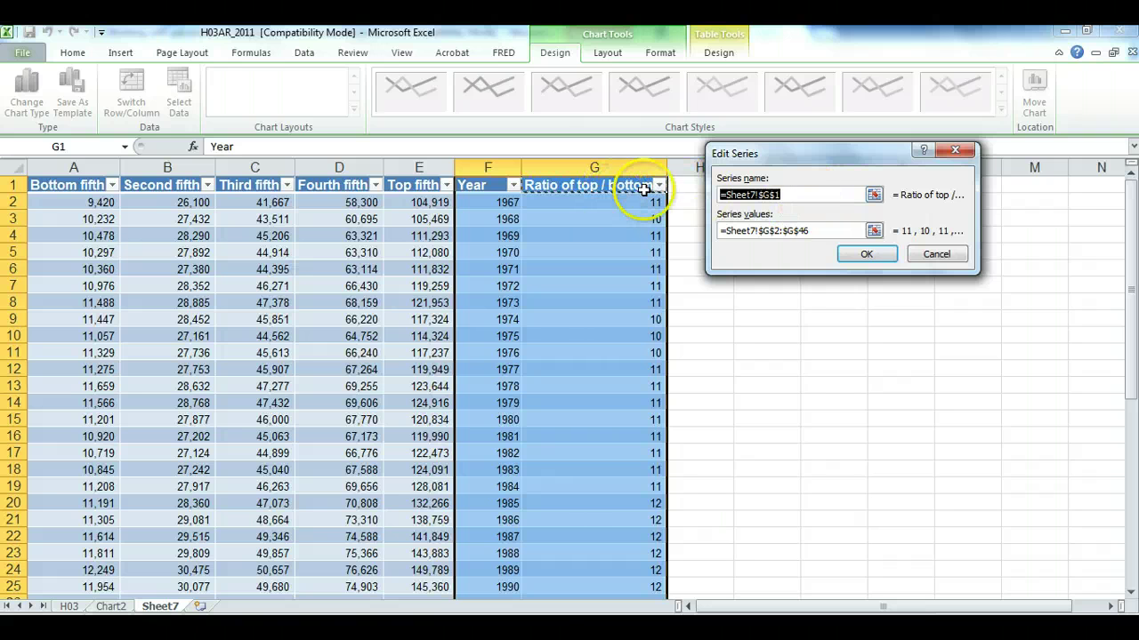
pyautogui.click(874, 230)
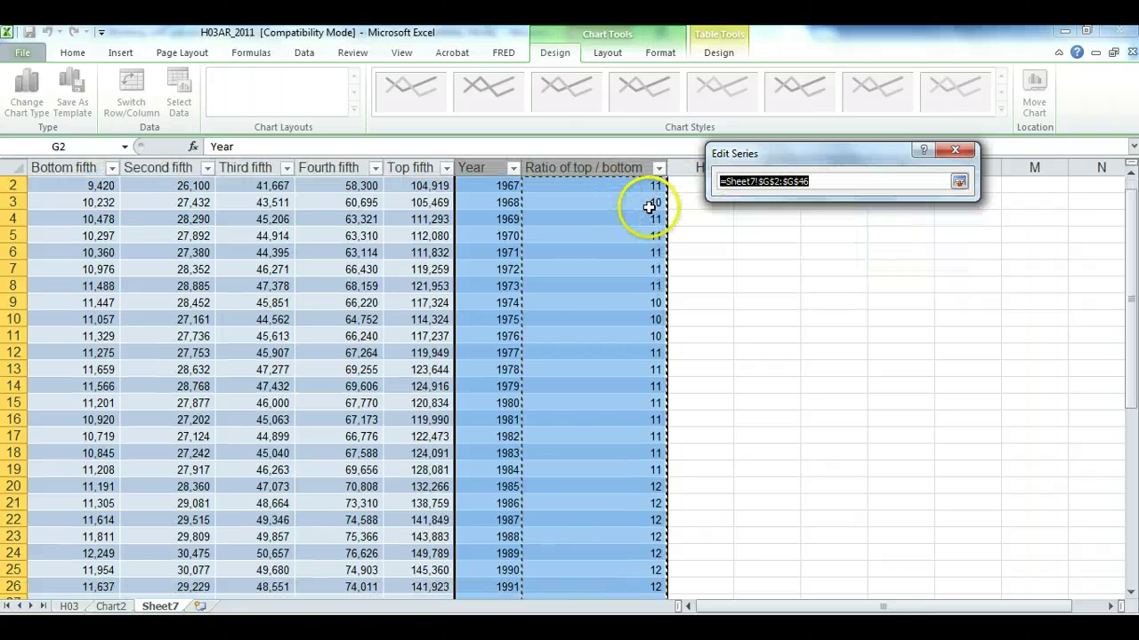
pyautogui.moveTo(1129, 331); pyautogui.dragTo(1129, 305)
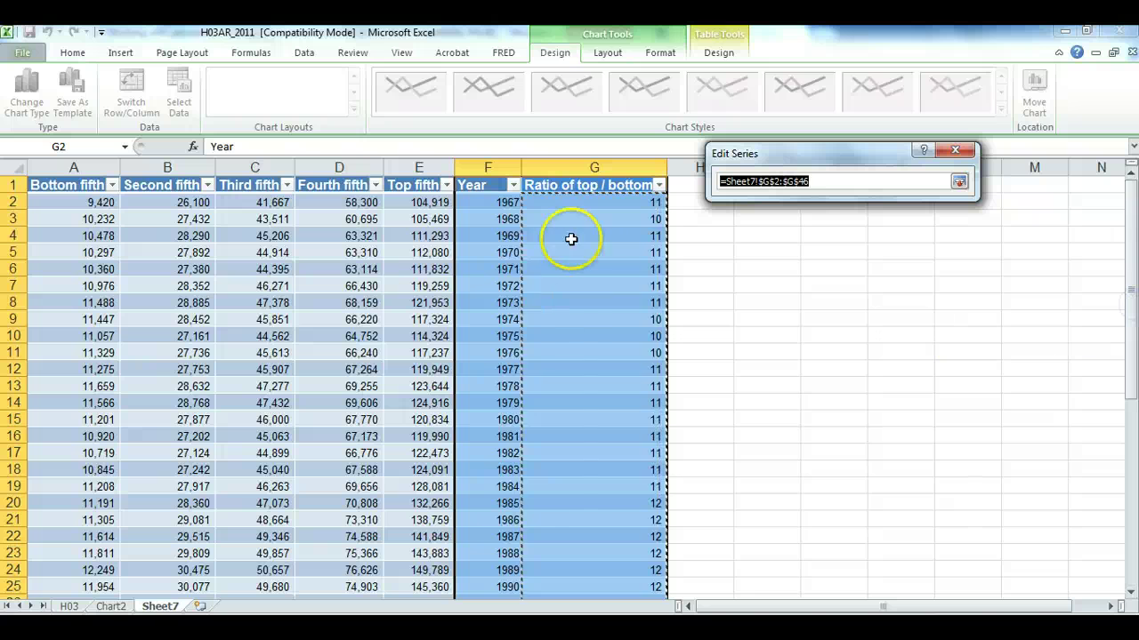
pyautogui.moveTo(1134, 227); pyautogui.dragTo(1132, 467)
pyautogui.click(959, 181)
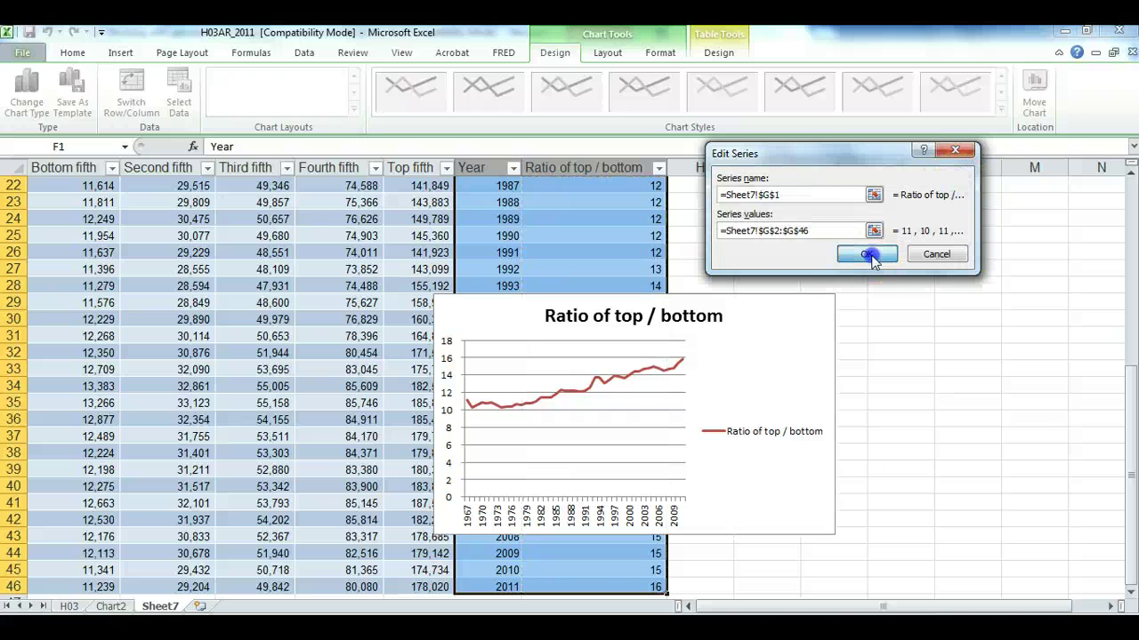
pyautogui.click(868, 255)
pyautogui.moveTo(945, 132); pyautogui.dragTo(231, 89)
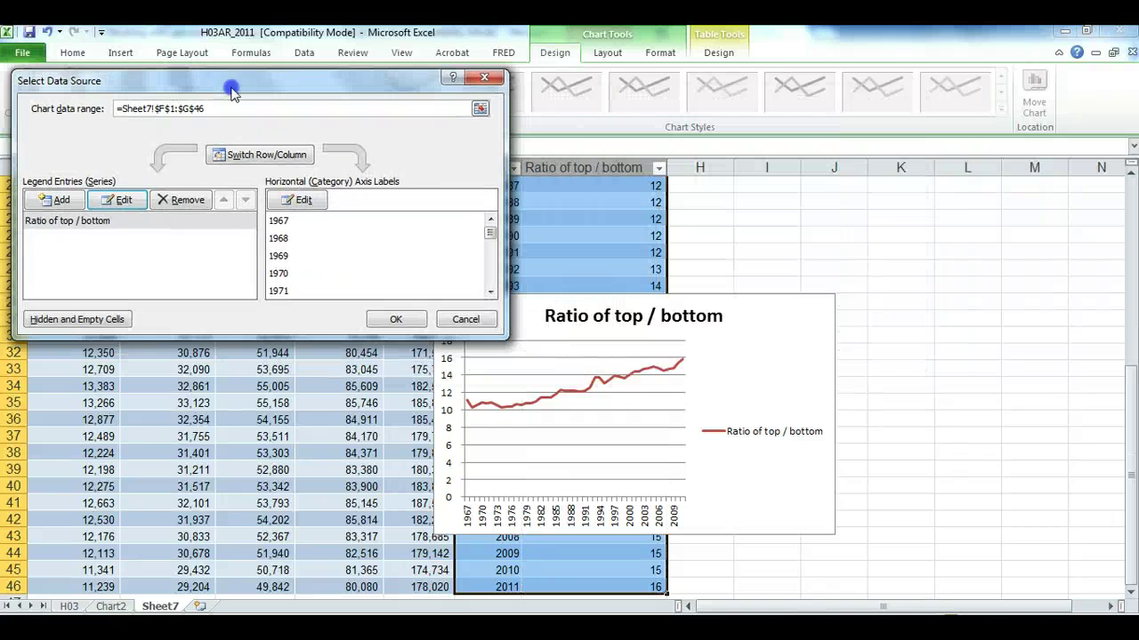
pyautogui.click(396, 318)
# - Move the ratio chart from Sheet7 to its own new chart sheet
pyautogui.moveTo(721, 339); pyautogui.dragTo(777, 251)
pyautogui.rightClick(771, 249)
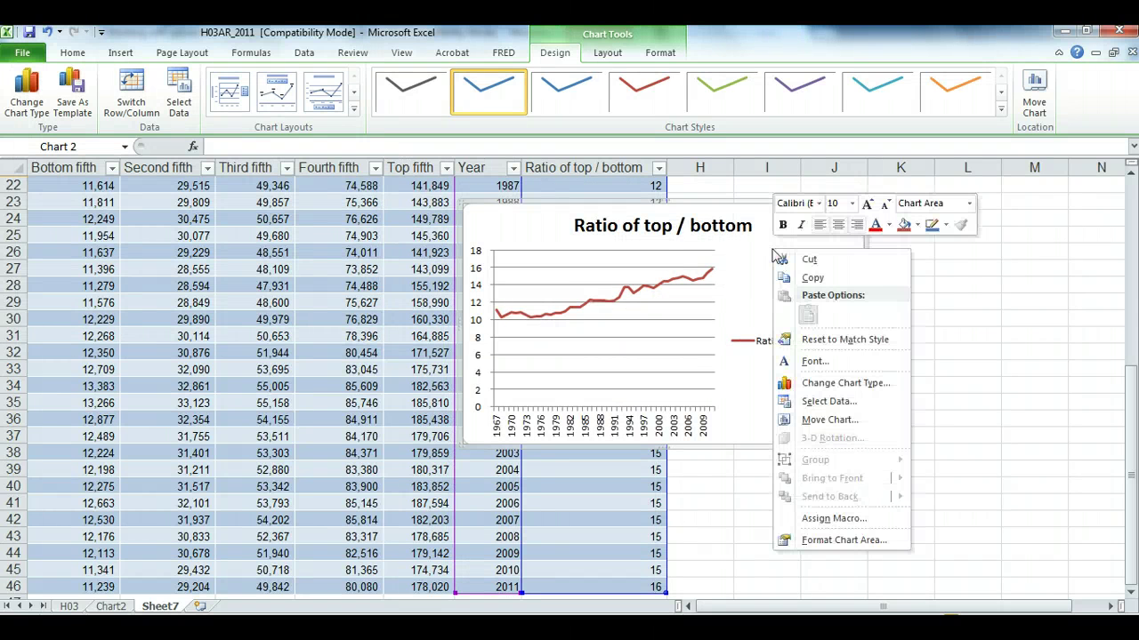
pyautogui.click(827, 420)
pyautogui.click(777, 389)
pyautogui.click(929, 471)
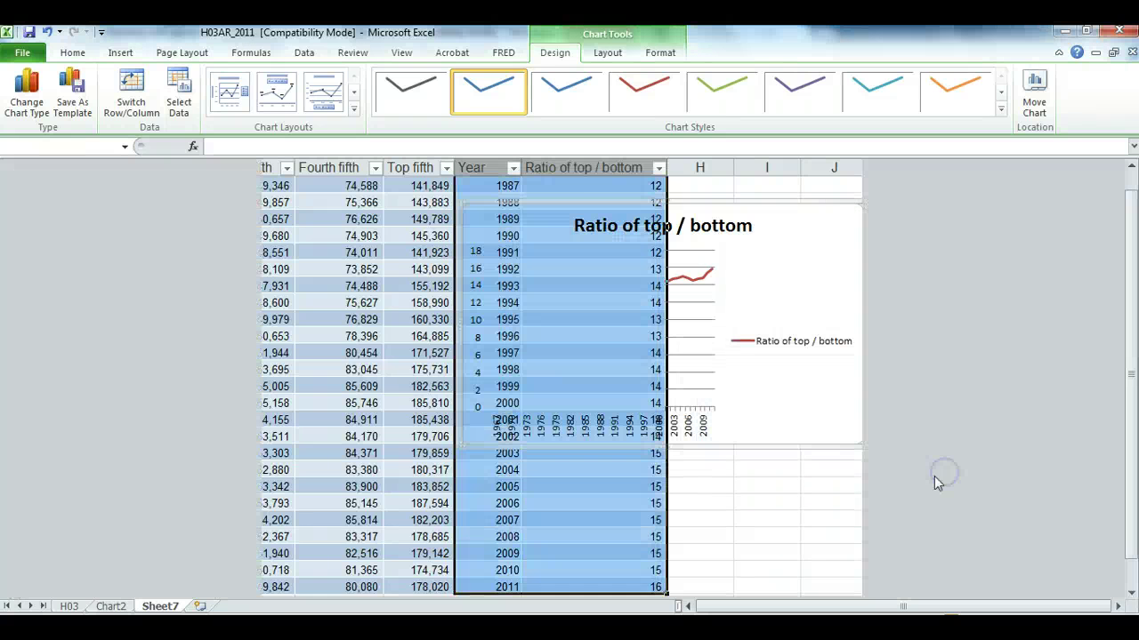
# - Delete the legend from the ratio chart
pyautogui.click(805, 392)
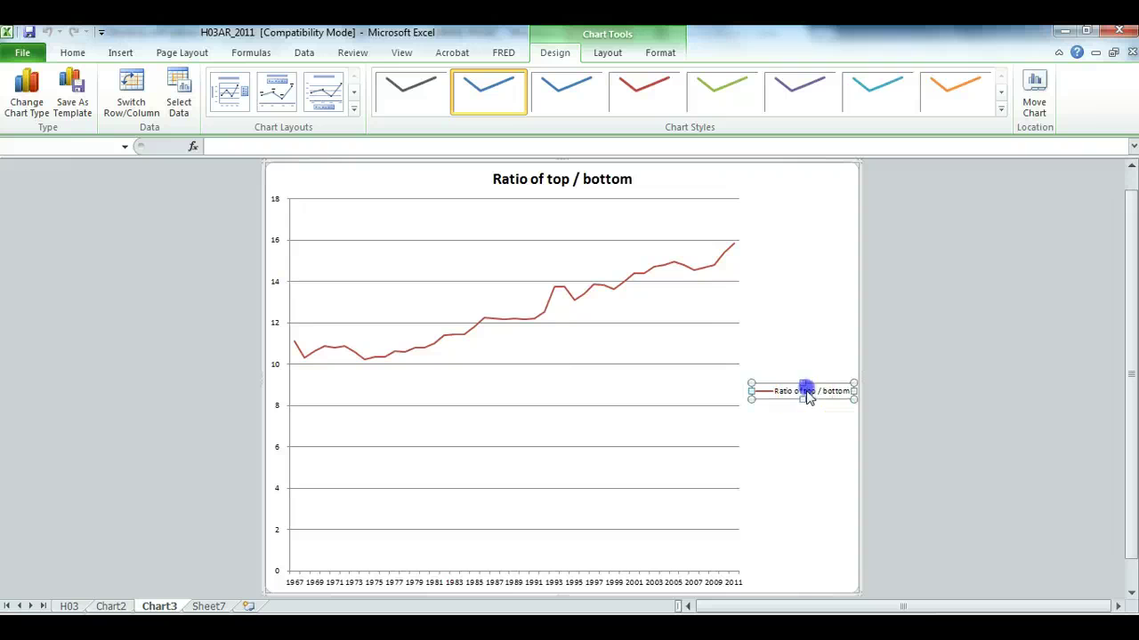
pyautogui.press('Delete')
pyautogui.click(818, 439)
pyautogui.click(676, 392)
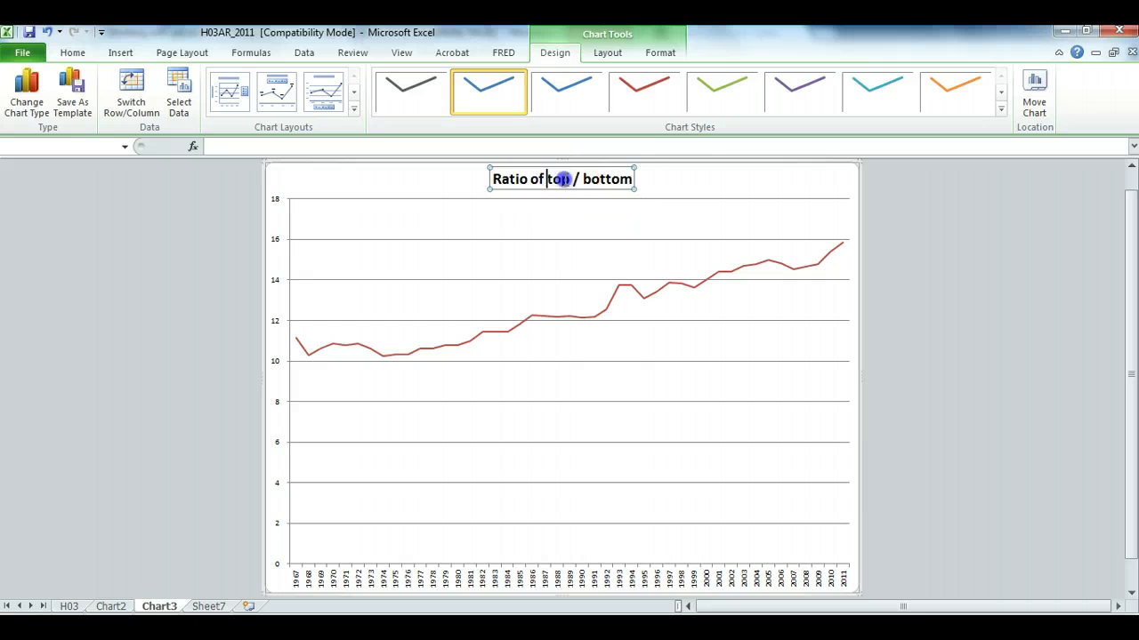
# - Retitle the ratio chart "Ratio of the average household income at the top to the average household income at the bottom quintile"
pyautogui.moveTo(546, 178); pyautogui.dragTo(625, 180)
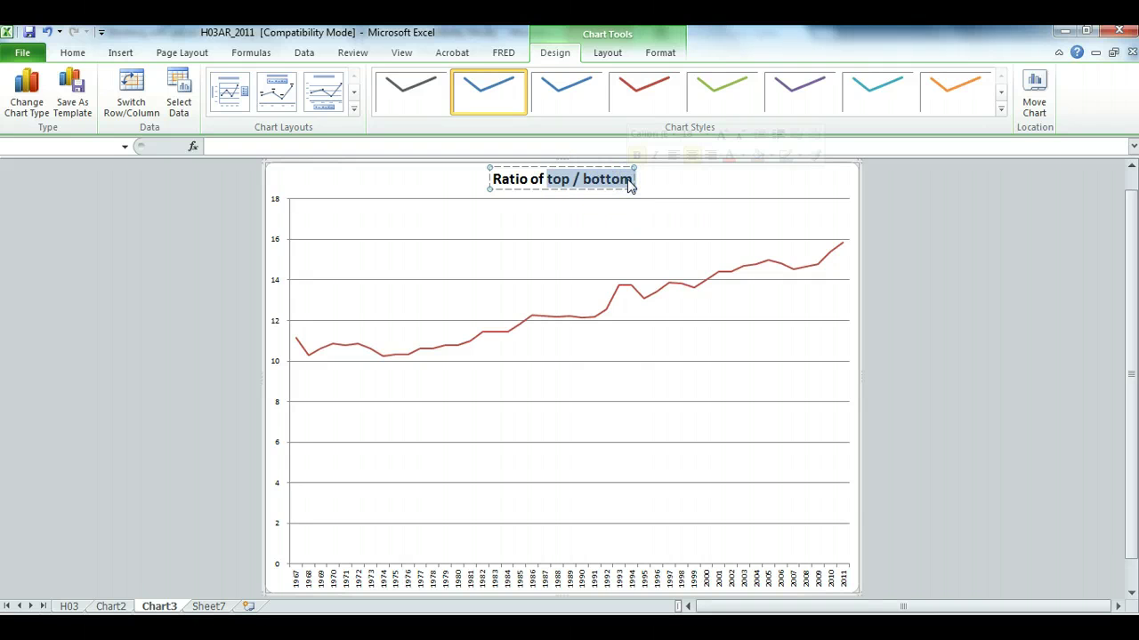
pyautogui.write('tio of the')
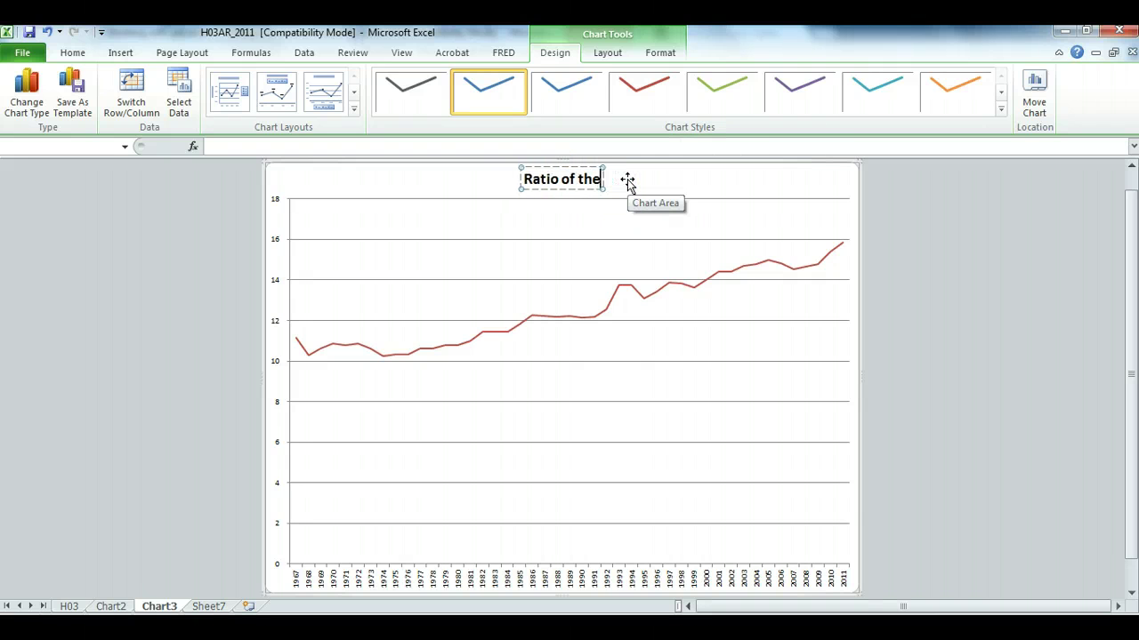
pyautogui.write(' toaverage')
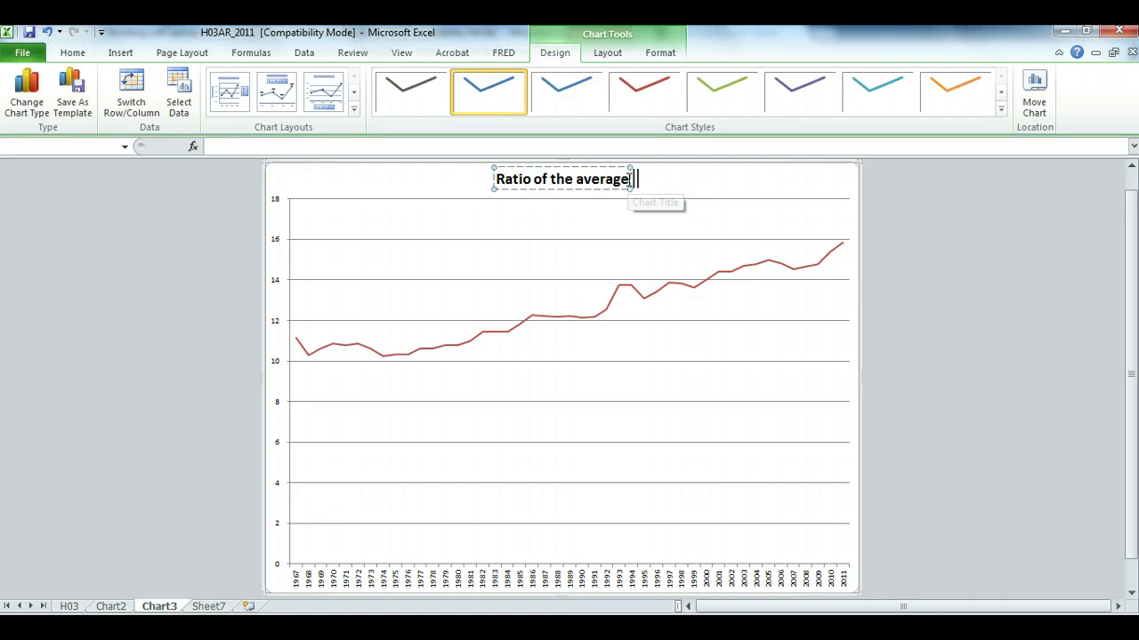
pyautogui.write(' household income a')
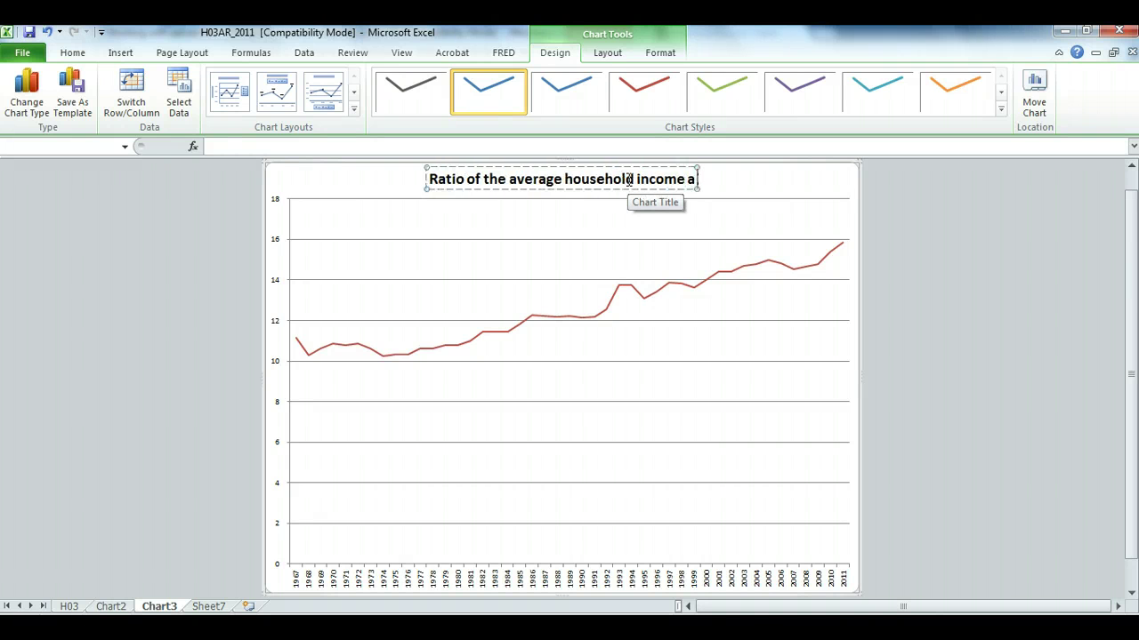
pyautogui.write('t the')
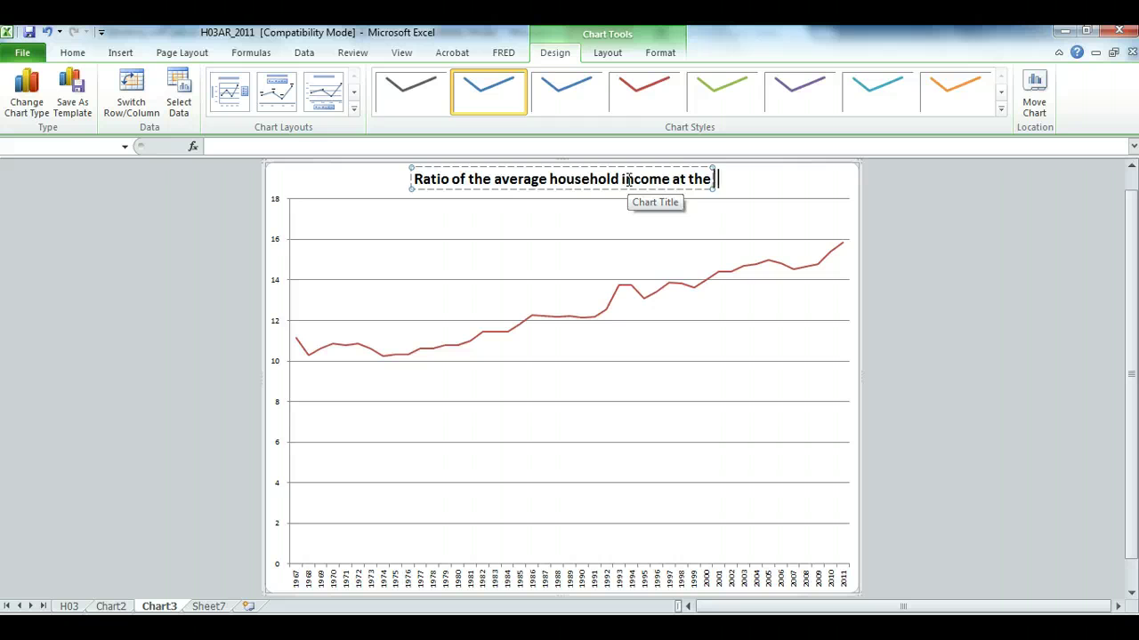
pyautogui.write(' top to')
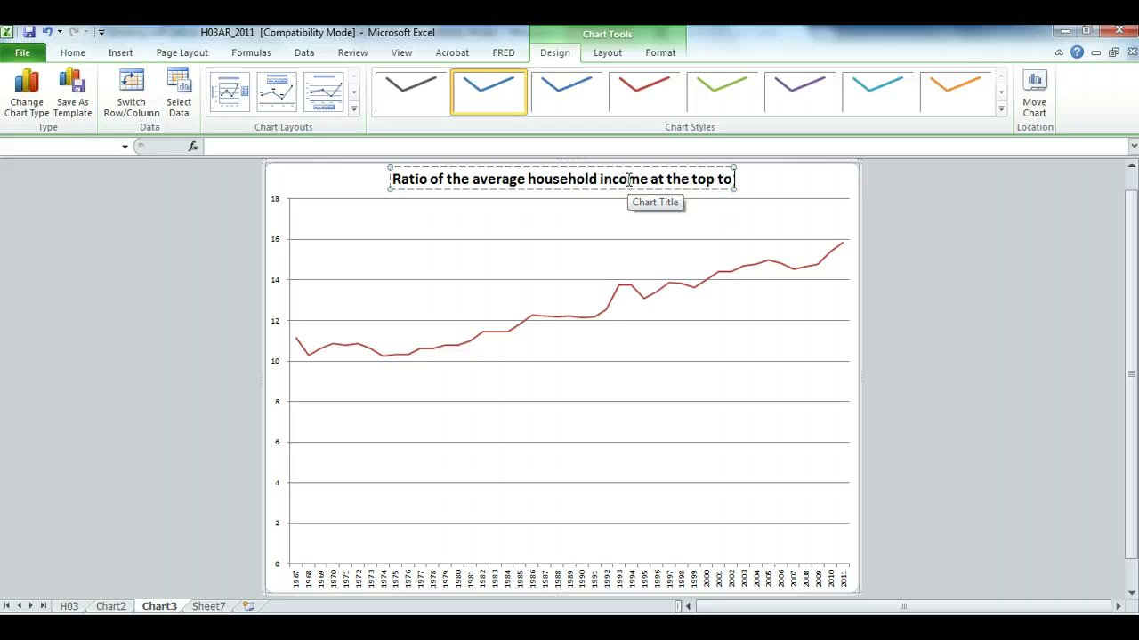
pyautogui.write(' the average')
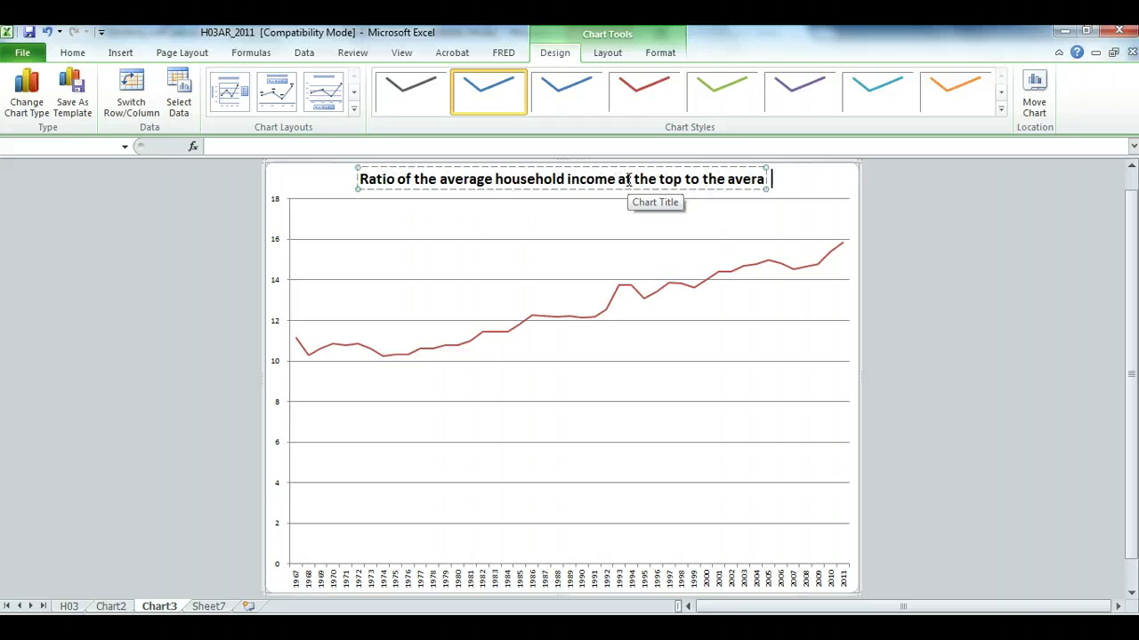
pyautogui.write(' household')
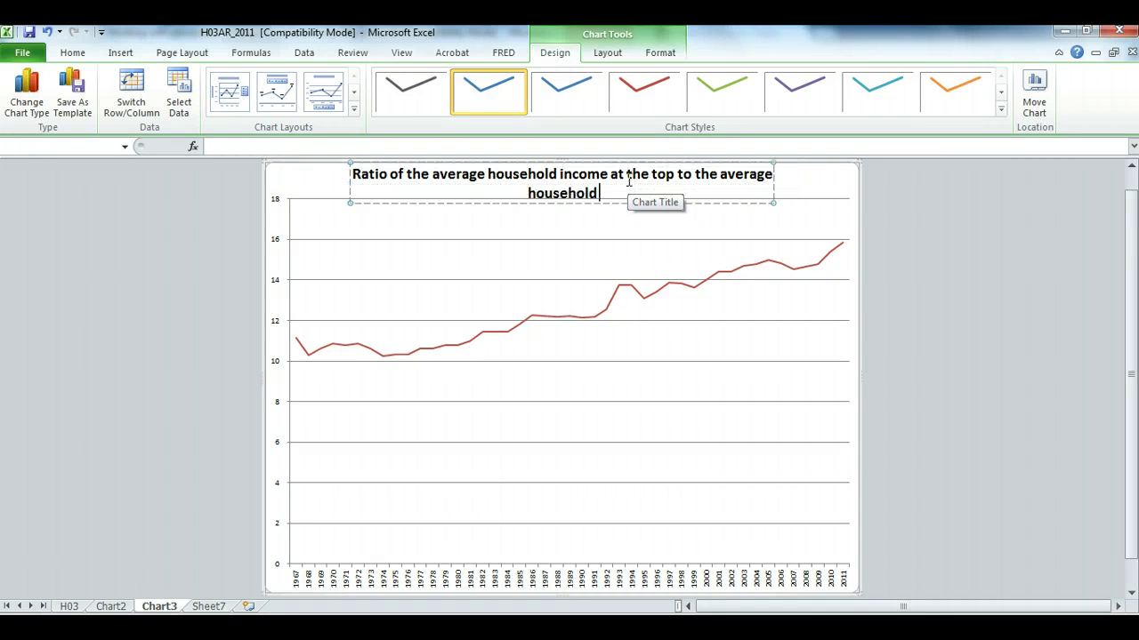
pyautogui.write(' income at the bott')
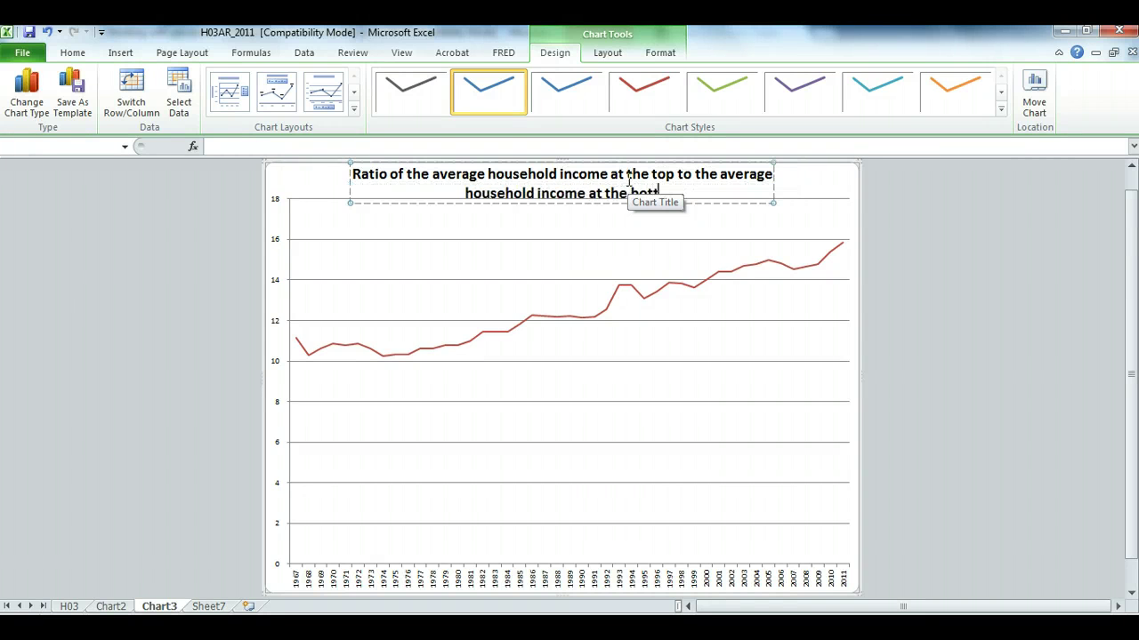
pyautogui.write('om quintile')
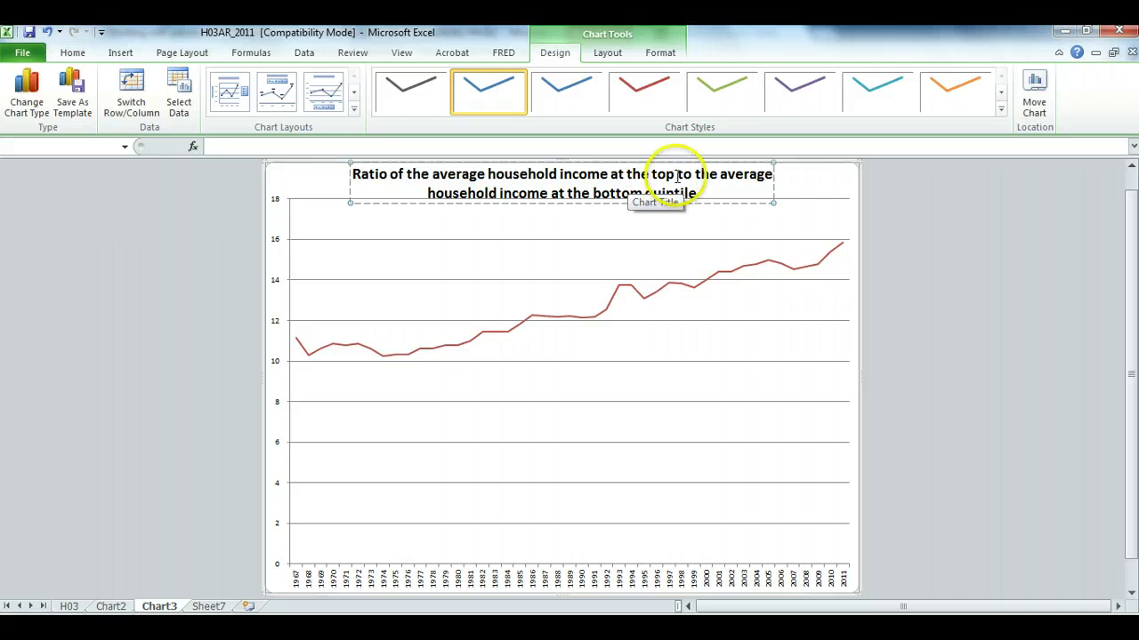
# - Insert "quintile" after "top" in the chart title and change both "at the" phrases to "in the"
pyautogui.click(678, 174)
pyautogui.write('quintile')
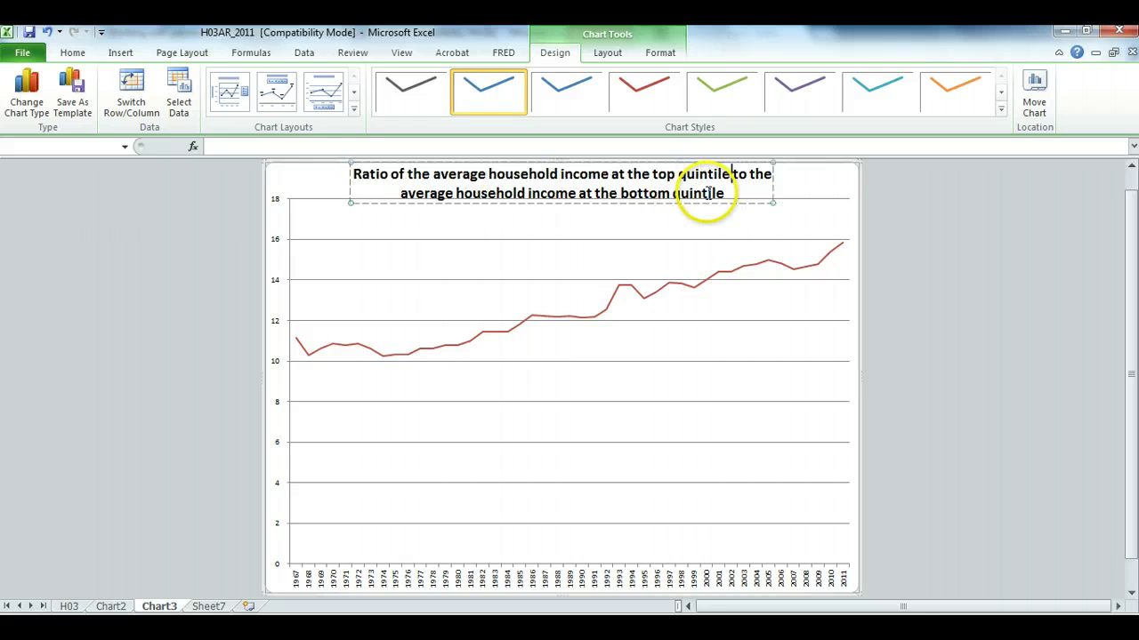
pyautogui.press('BackSpace')
pyautogui.write('in')
pyautogui.click(594, 194)
pyautogui.press('BackSpace')
pyautogui.press('BackSpace')
pyautogui.write('in')
pyautogui.click(724, 193)
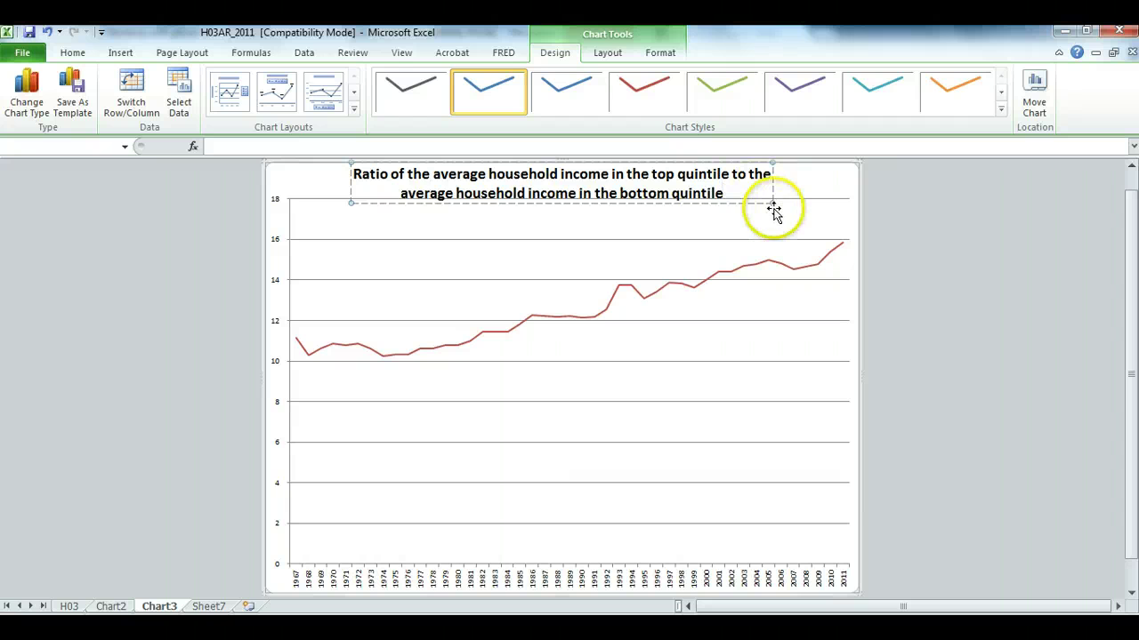
# - Append ", 1967-2011" to the chart title and add a line below it reading "Source: Current Population Survey"
pyautogui.moveTo(767, 211); pyautogui.dragTo(767, 219)
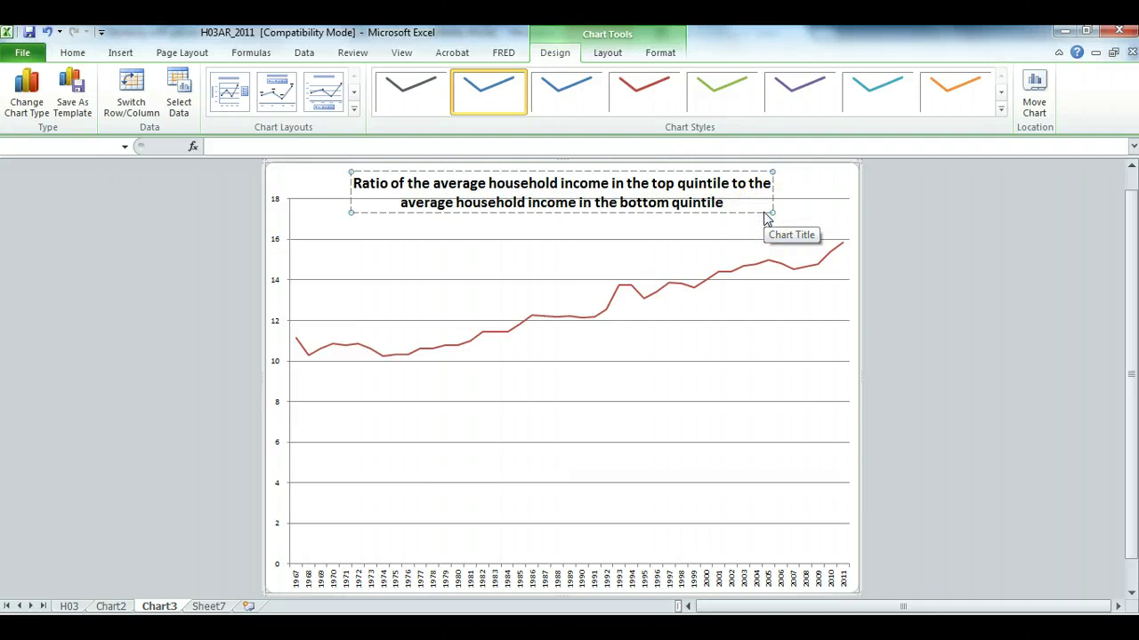
pyautogui.write(', 1967-2011')
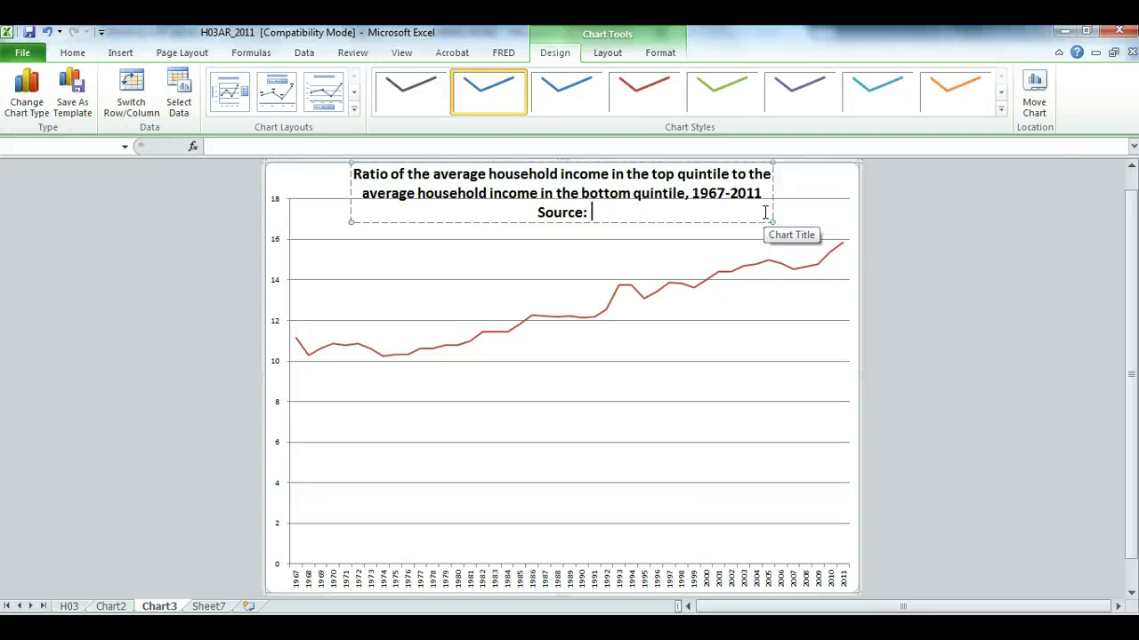
pyautogui.write('Source: Current Population Survey')
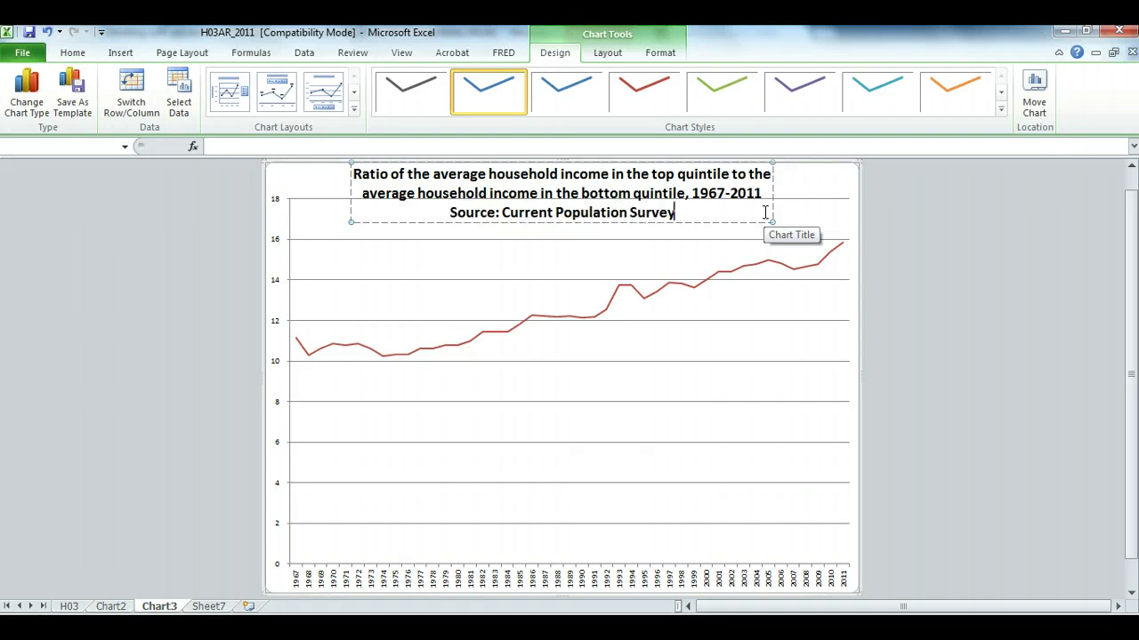
pyautogui.press('Return')
pyautogui.click(777, 198)
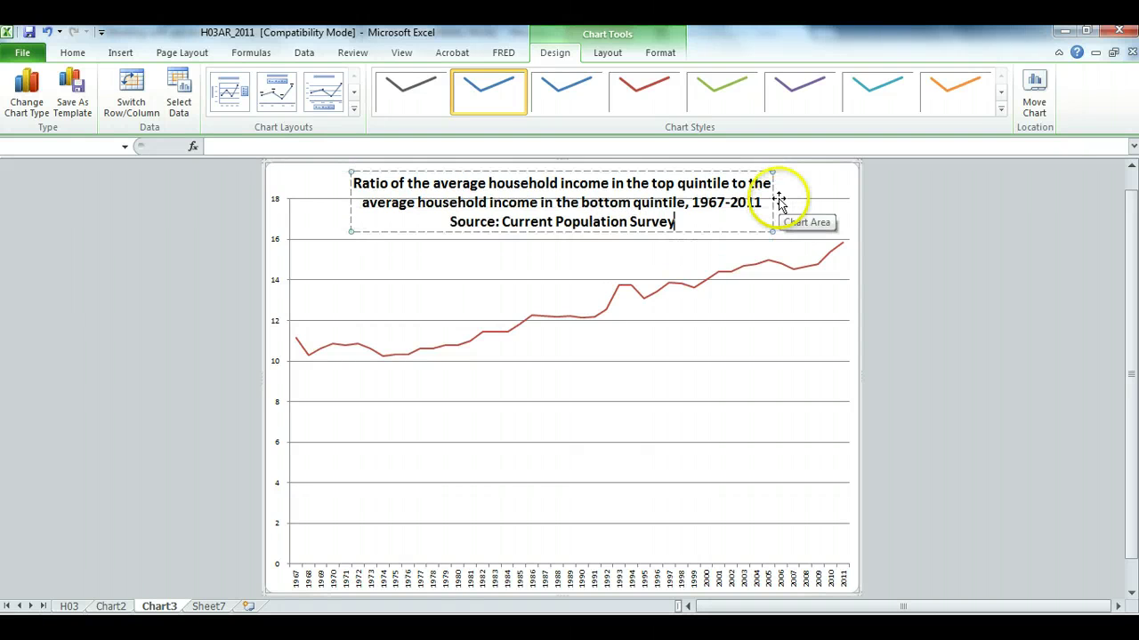
pyautogui.click(812, 181)
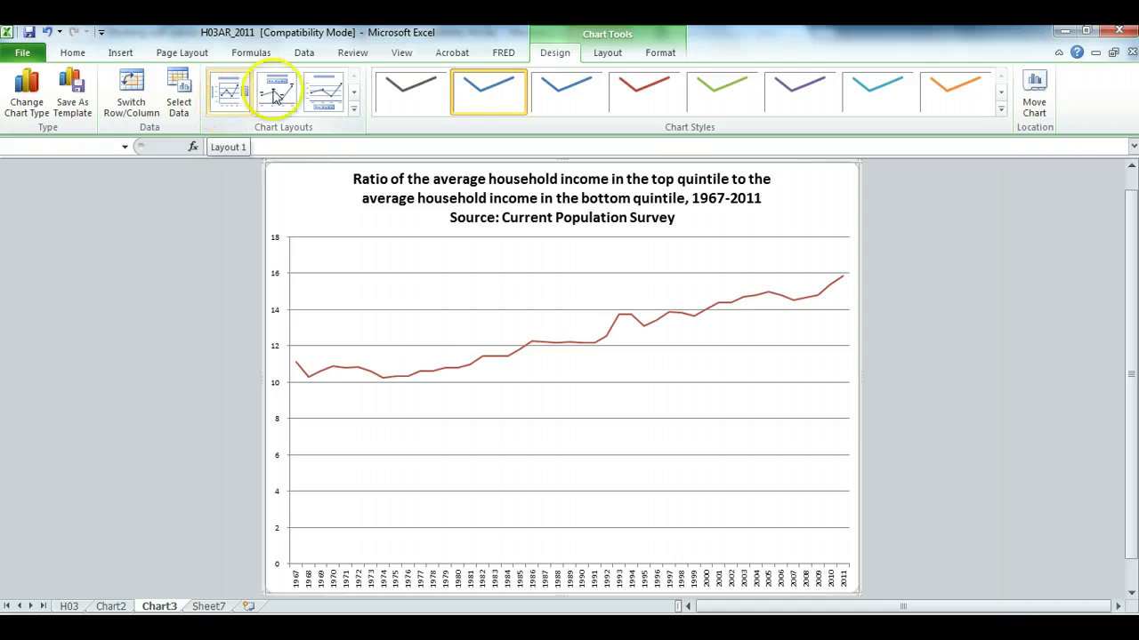
# - Apply chart Layout 1 to add a vertical axis title, and delete the legend it brings in
pyautogui.click(233, 96)
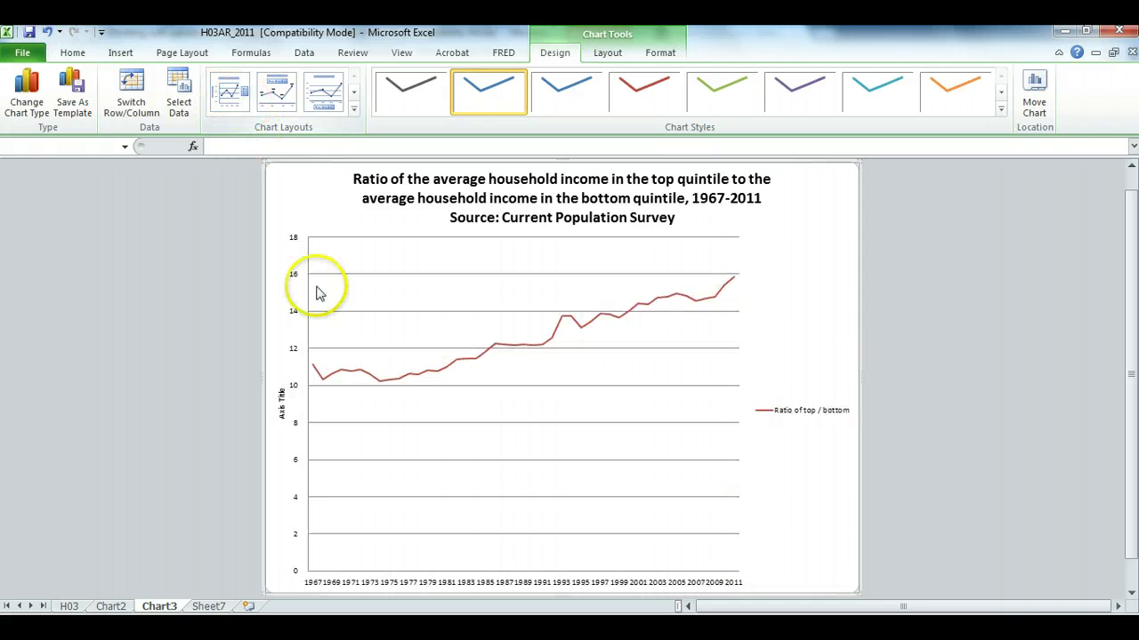
pyautogui.click(795, 416)
pyautogui.press('Delete')
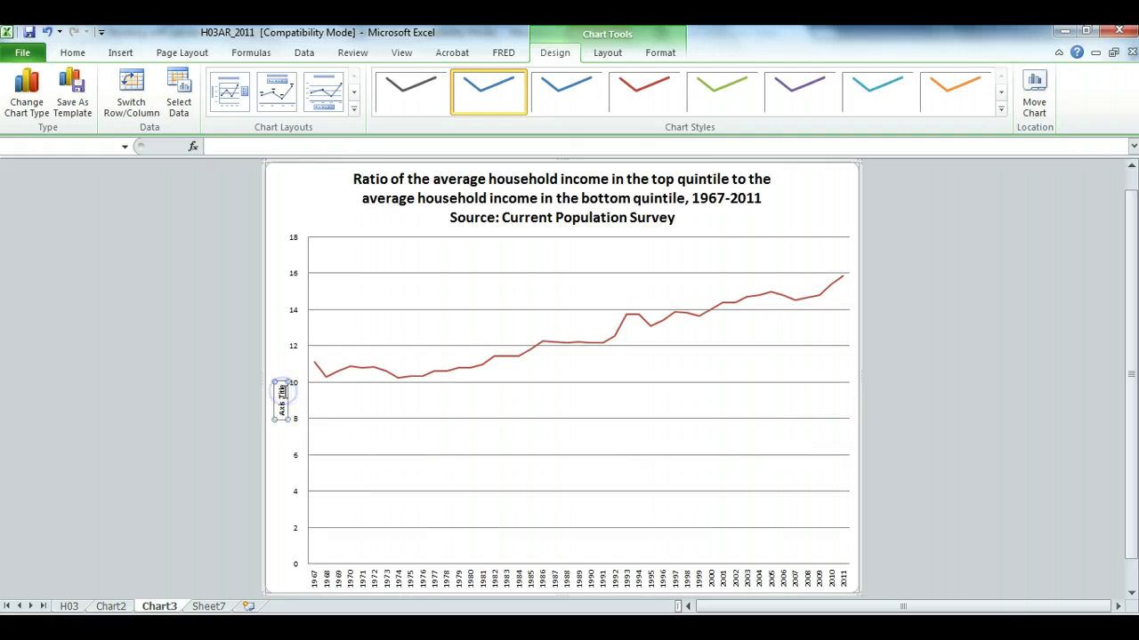
# - Replace the vertical axis title's placeholder text with "Ratio of top to bottom average income"
pyautogui.doubleClick(280, 400)
pyautogui.click(723, 532)
pyautogui.press('BackSpace')
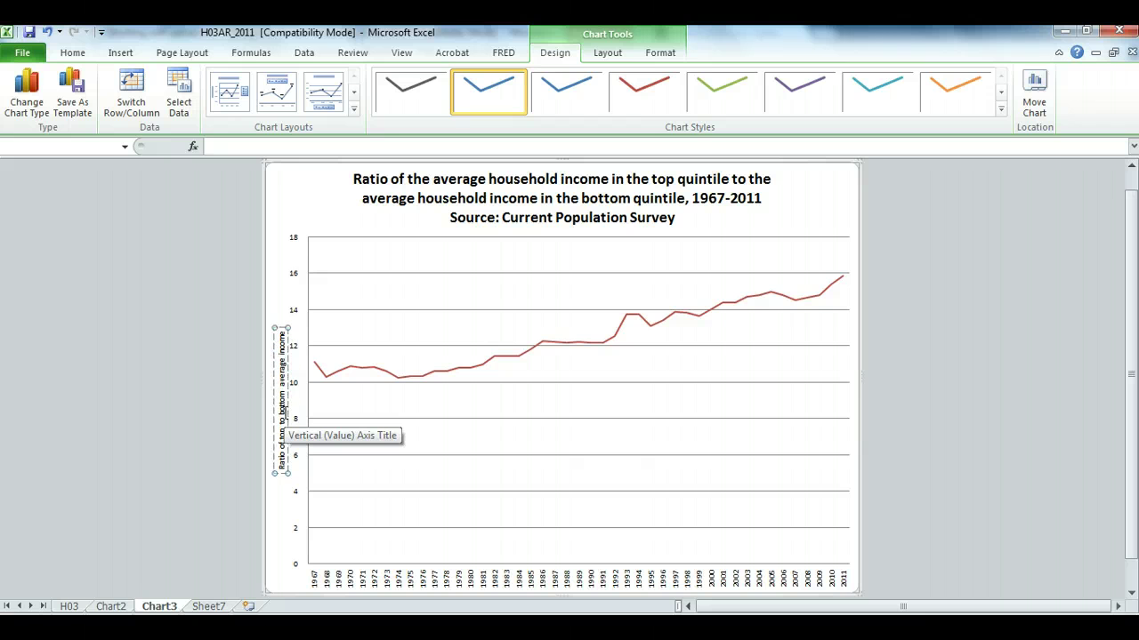
pyautogui.click(305, 411)
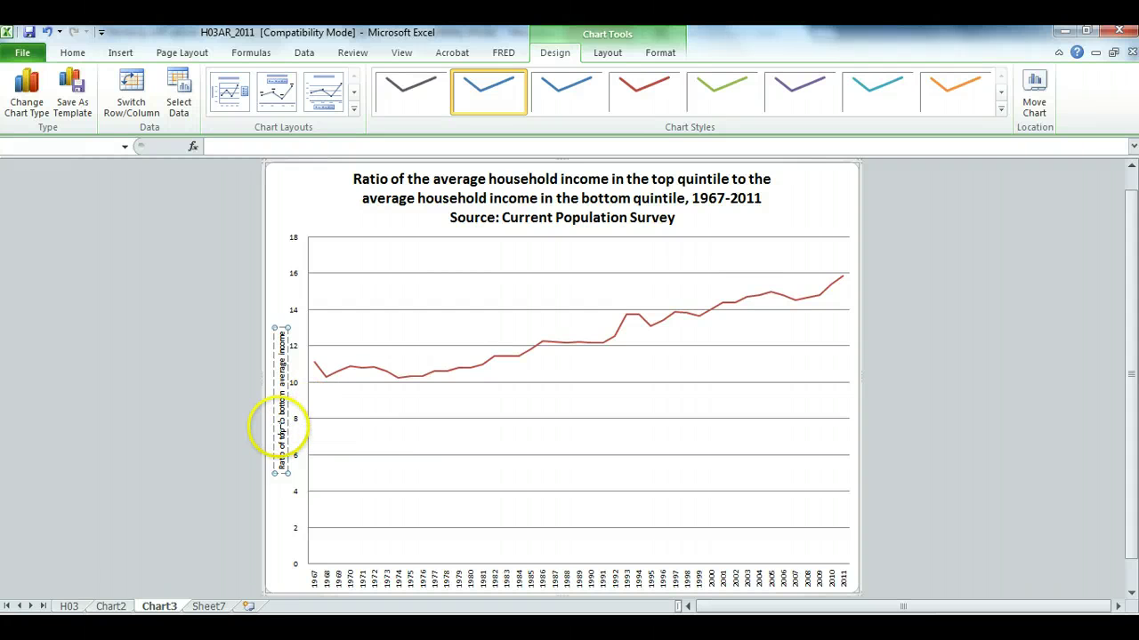
pyautogui.click(384, 222)
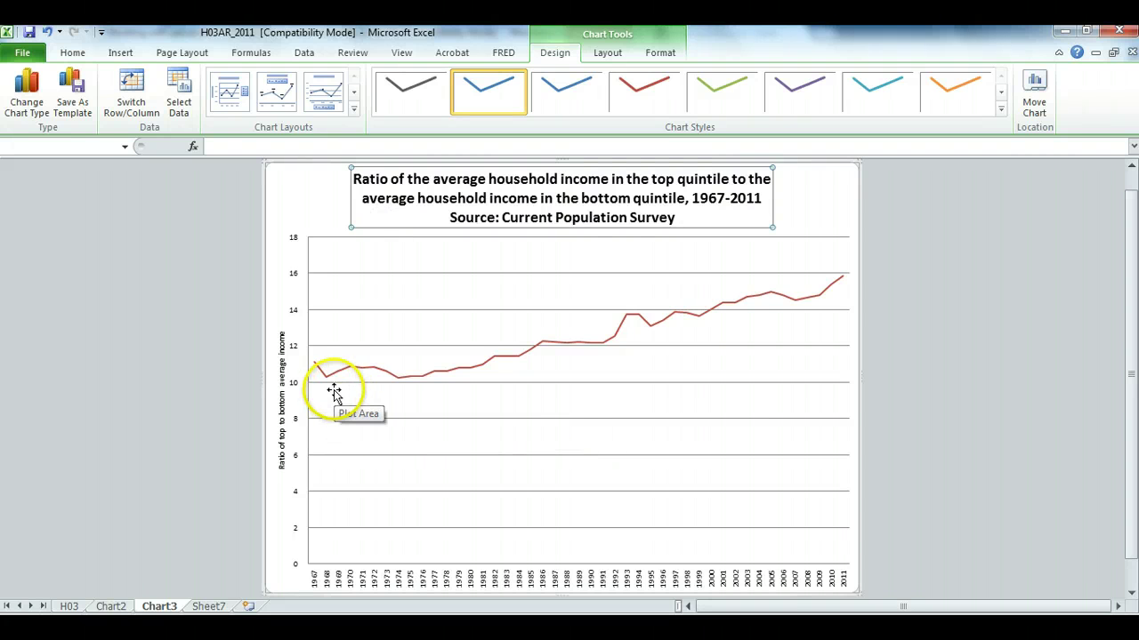
pyautogui.moveTo(323, 381)
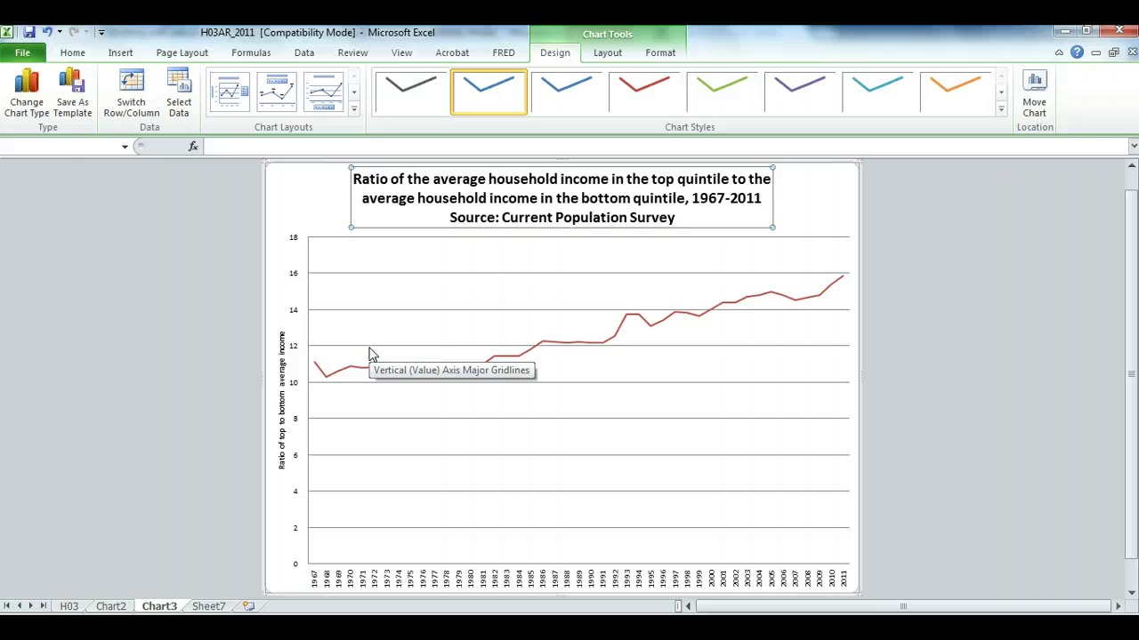
pyautogui.moveTo(463, 358); pyautogui.dragTo(625, 354)
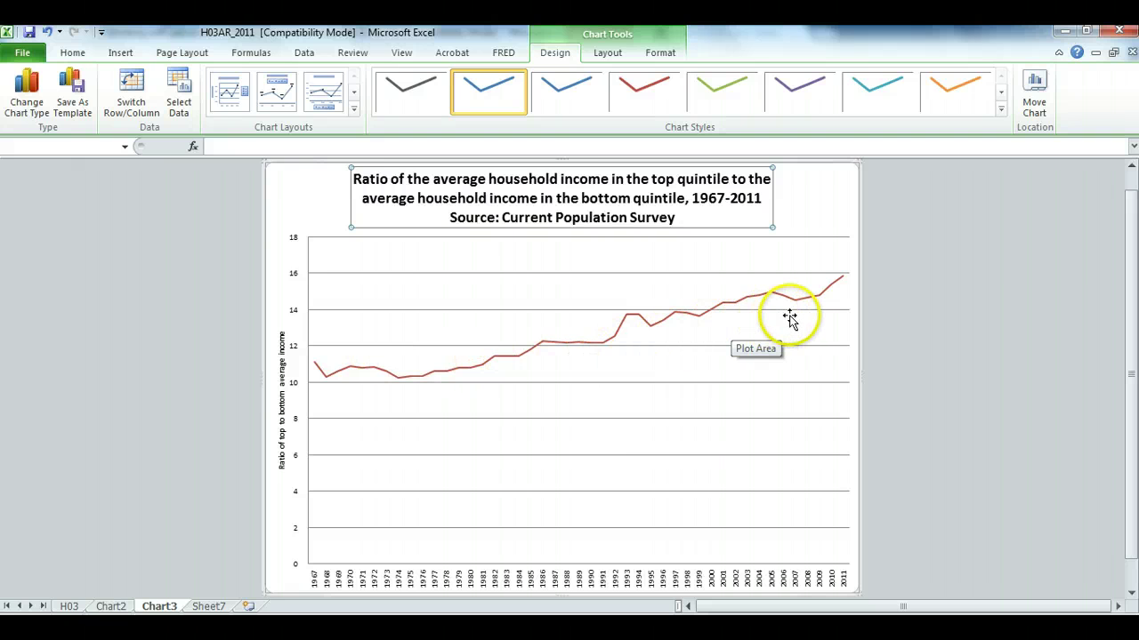